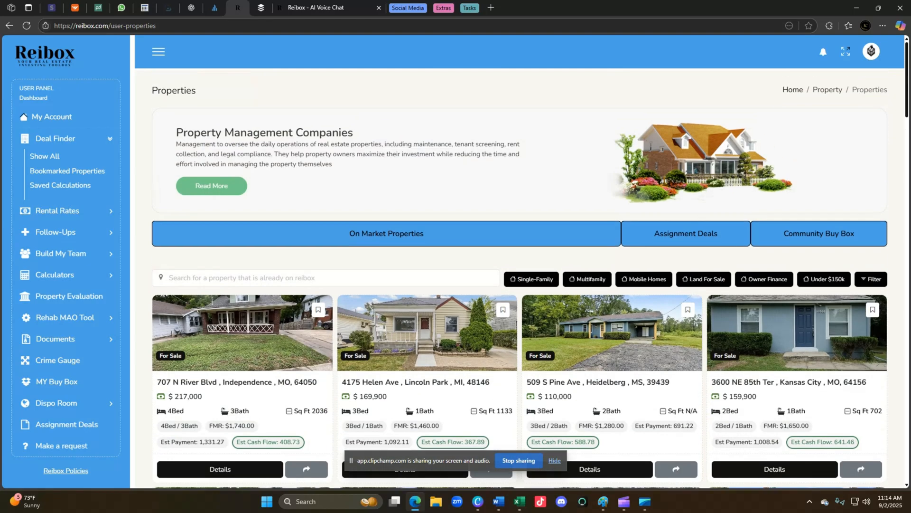
Scroll through the On Market Properties cards to review price, beds, baths, FMR and cash flow.
{"action": "scroll", "coordinate": [455, 340], "scroll_direction": "up", "scroll_amount": 5}
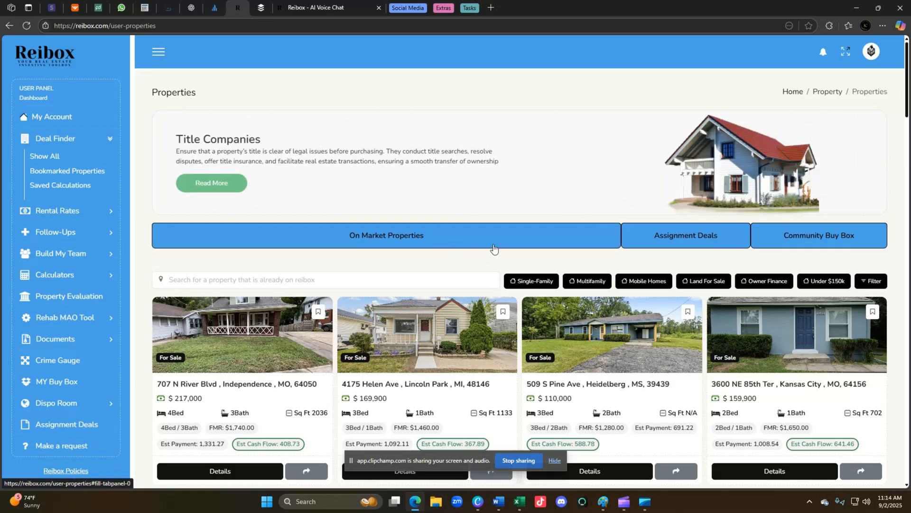
{"action": "scroll", "coordinate": [654, 344], "scroll_direction": "down", "scroll_amount": 4}
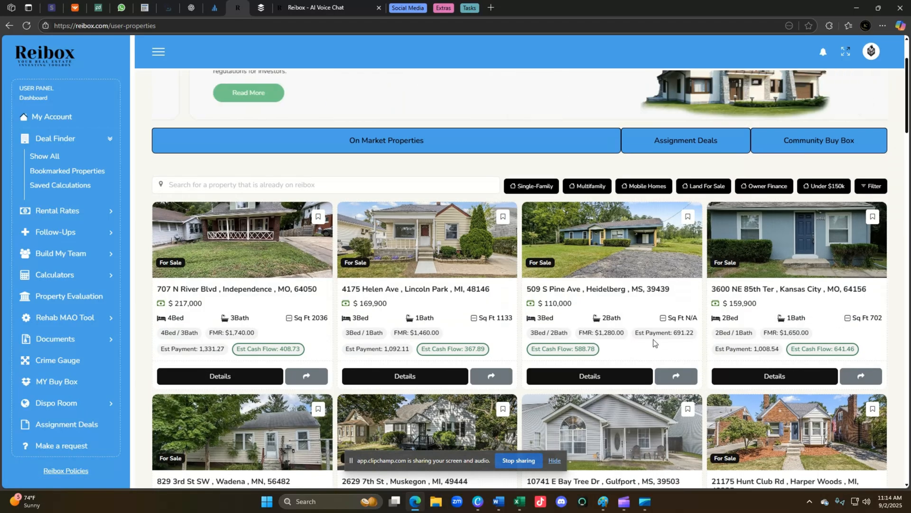
{"action": "scroll", "coordinate": [570, 334], "scroll_direction": "up", "scroll_amount": 2}
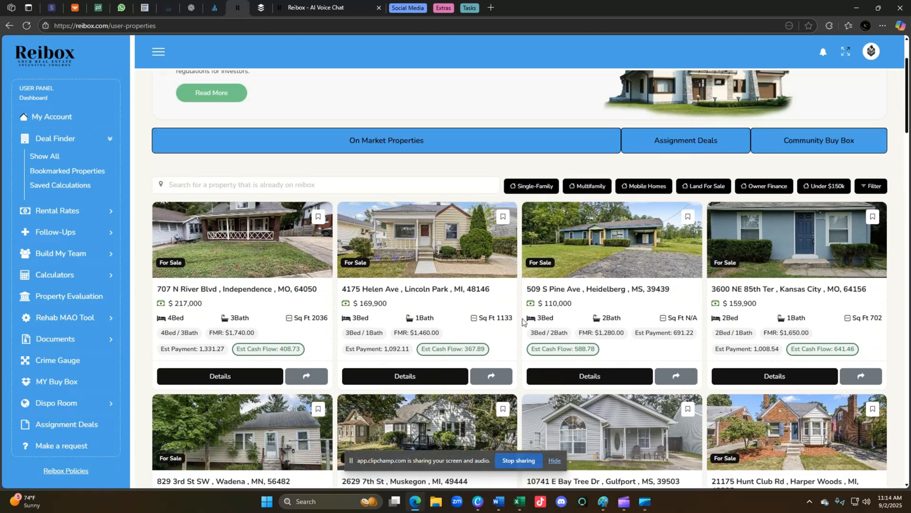
{"action": "scroll", "coordinate": [573, 314], "scroll_direction": "down", "scroll_amount": 2}
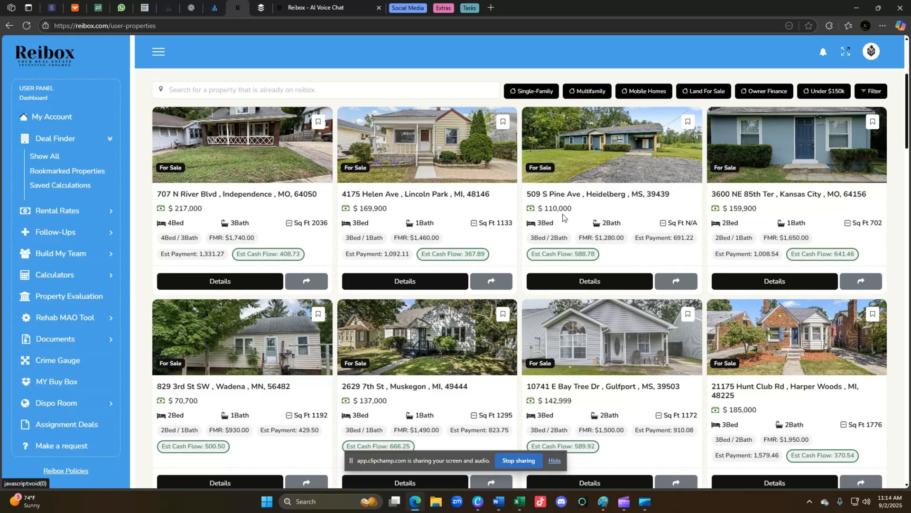
{"action": "left_click", "coordinate": [587, 286]}
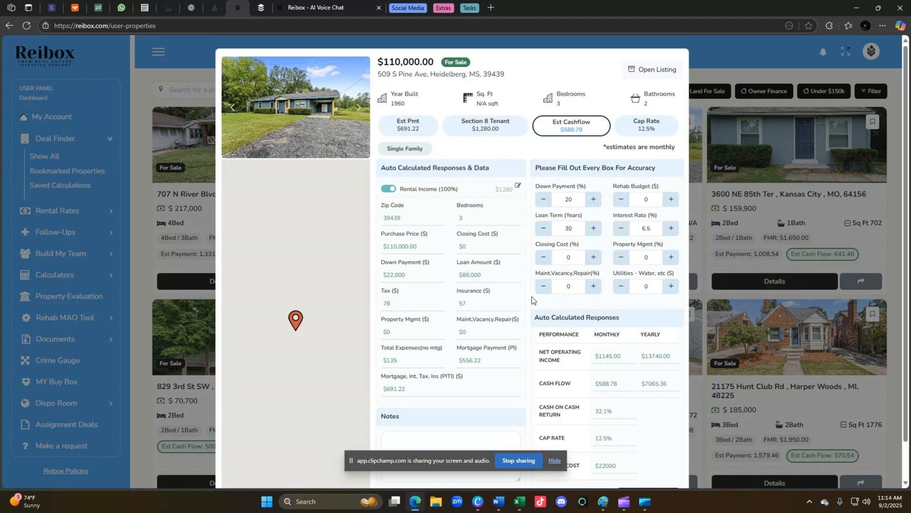
{"action": "left_click", "coordinate": [544, 203]}
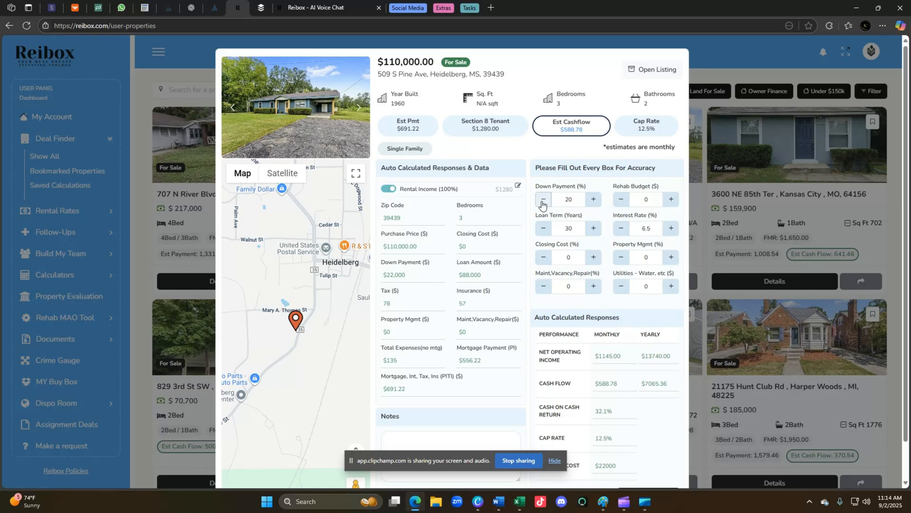
{"action": "left_click", "coordinate": [544, 203]}
{"action": "left_click", "coordinate": [543, 203]}
{"action": "left_click", "coordinate": [544, 204]}
{"action": "left_click", "coordinate": [544, 203]}
{"action": "left_click", "coordinate": [544, 204]}
{"action": "left_click", "coordinate": [543, 204]}
{"action": "left_click", "coordinate": [543, 203]}
{"action": "left_click", "coordinate": [543, 203]}
{"action": "left_click", "coordinate": [544, 203]}
Set closing cost to 2%, maintenance to 5% and utilities to $25.
{"action": "left_click", "coordinate": [594, 258]}
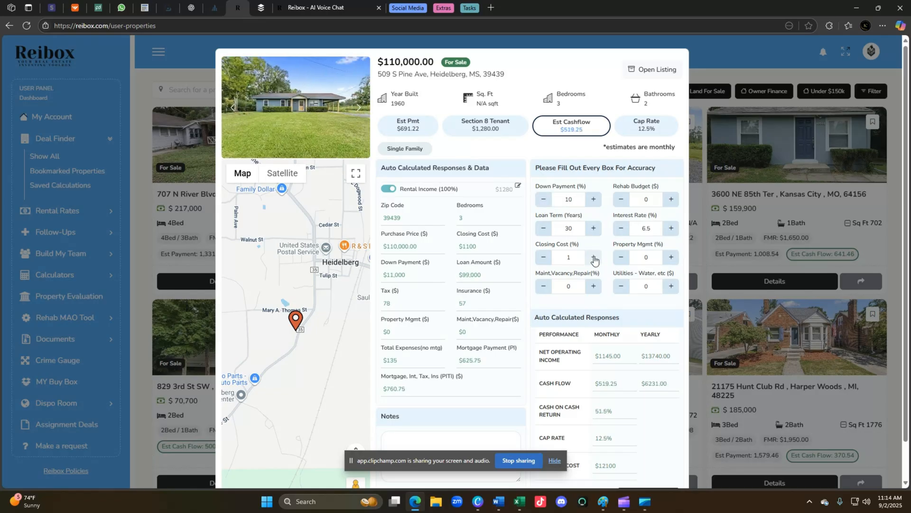
{"action": "left_click", "coordinate": [593, 257]}
{"action": "left_click", "coordinate": [594, 286]}
{"action": "left_click", "coordinate": [595, 289]}
{"action": "left_click", "coordinate": [596, 288]}
{"action": "left_click", "coordinate": [595, 289]}
{"action": "left_click_drag", "start_coordinate": [652, 287], "coordinate": [612, 288]}
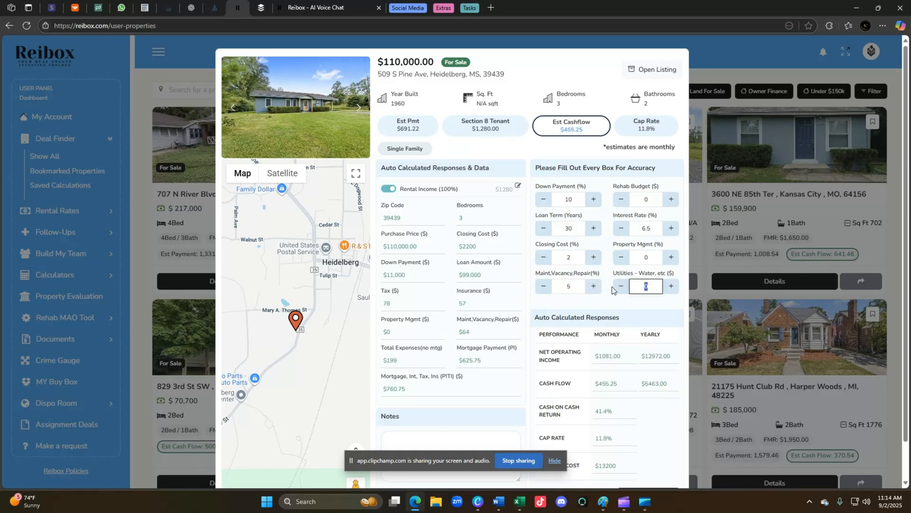
{"action": "type", "text": "25"}
Raise property management to 8% and check the $13200 upfront cost and $327.85 cash flow.
{"action": "left_click", "coordinate": [672, 259]}
{"action": "left_click", "coordinate": [672, 259]}
{"action": "left_click", "coordinate": [673, 259]}
{"action": "left_click", "coordinate": [672, 259]}
{"action": "left_click", "coordinate": [672, 259]}
{"action": "left_click", "coordinate": [672, 258]}
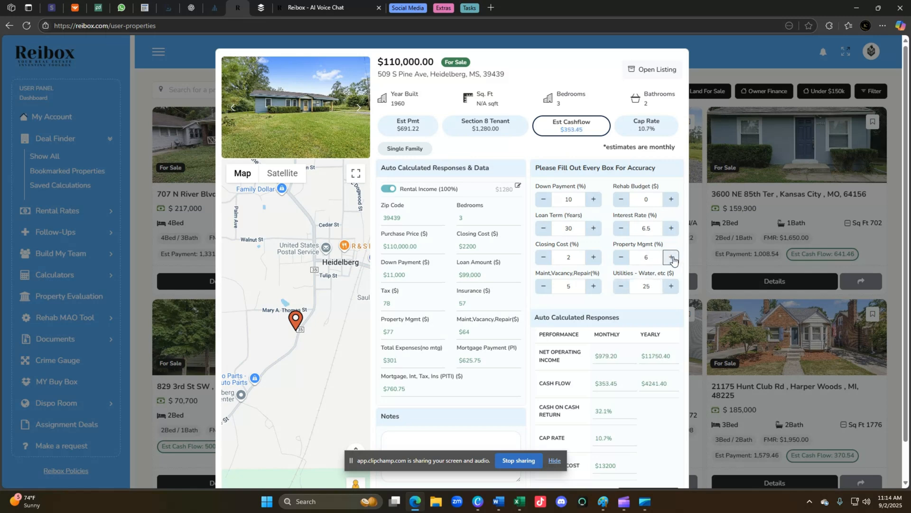
{"action": "left_click", "coordinate": [673, 258]}
{"action": "left_click", "coordinate": [672, 259]}
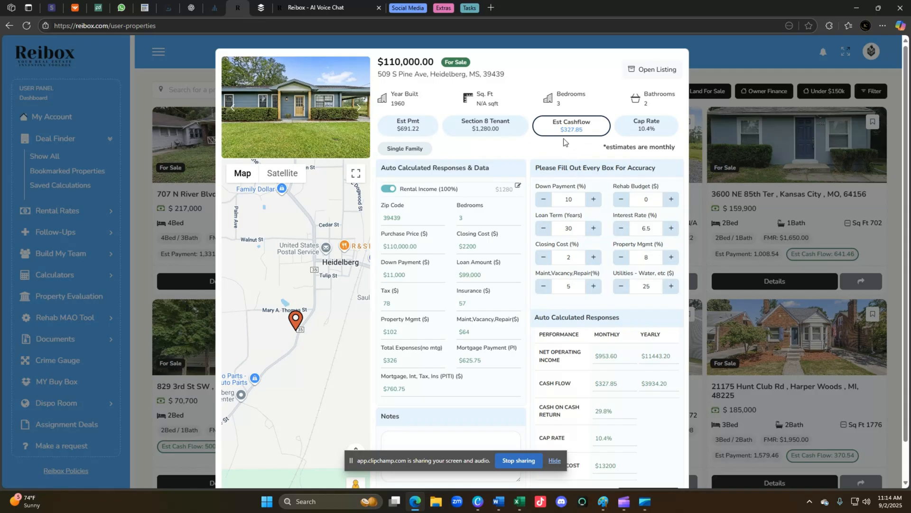
{"action": "scroll", "coordinate": [529, 374], "scroll_direction": "down", "scroll_amount": 1}
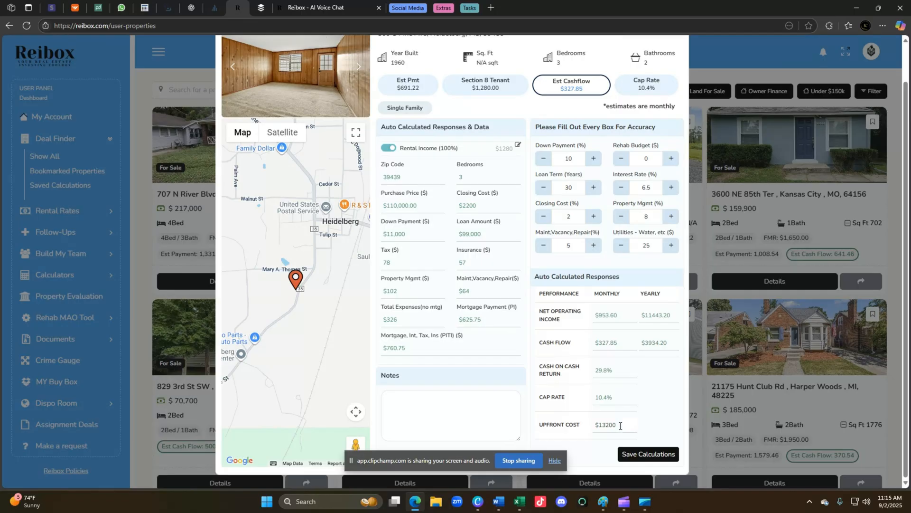
{"action": "left_click_drag", "start_coordinate": [620, 426], "coordinate": [588, 425]}
Ask the browser assistant about the $13200 upfront cost, then close it and clear the selection.
{"action": "left_click", "coordinate": [627, 376]}
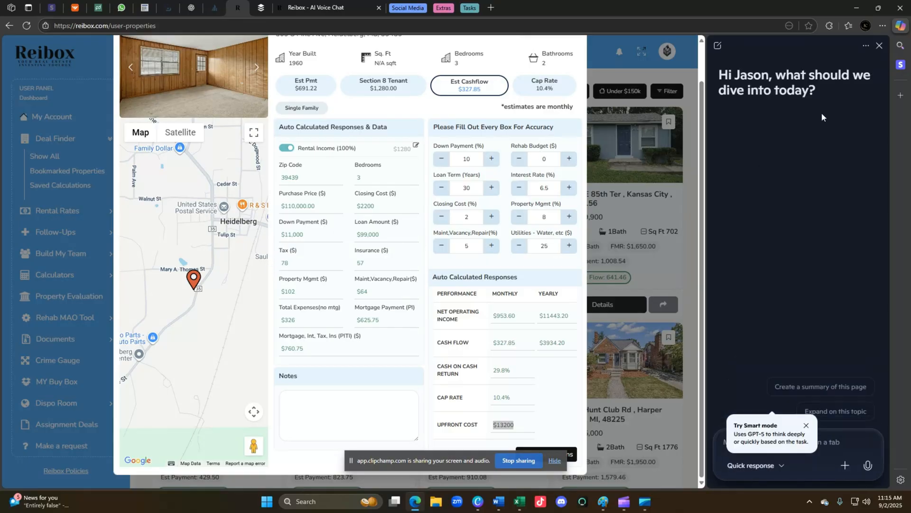
{"action": "left_click", "coordinate": [880, 46]}
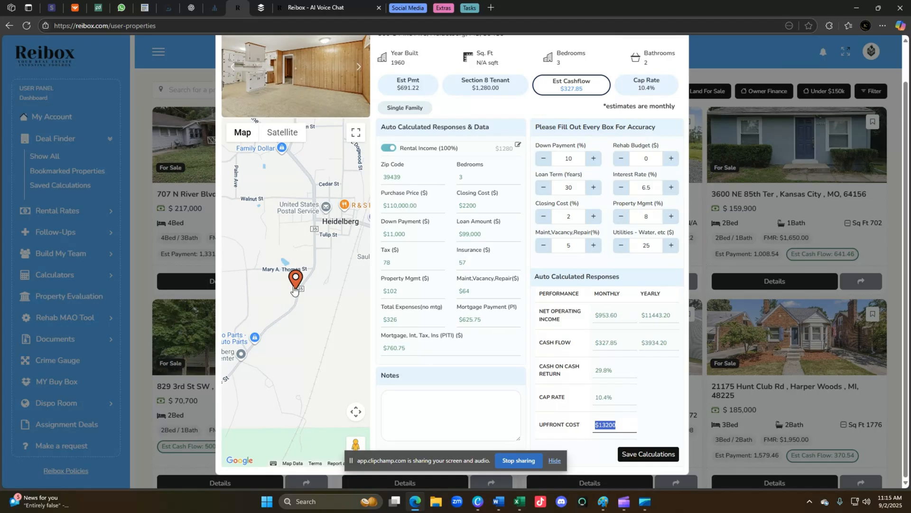
{"action": "left_click", "coordinate": [416, 418]}
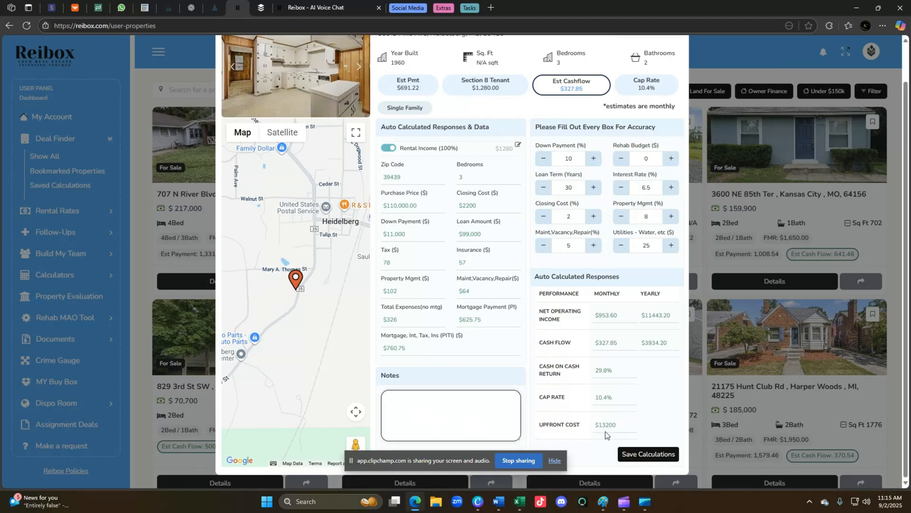
{"action": "scroll", "coordinate": [605, 428], "scroll_direction": "up", "scroll_amount": 1}
{"action": "left_click", "coordinate": [294, 109]}
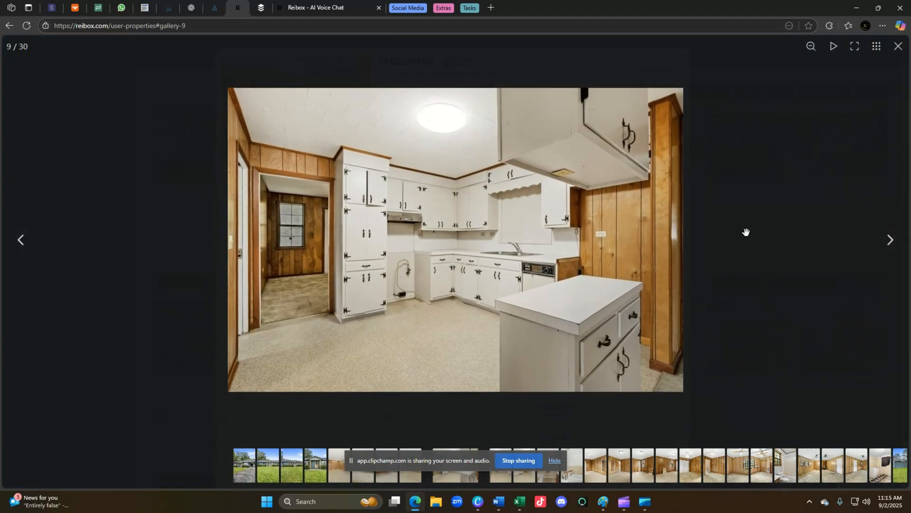
{"action": "left_click", "coordinate": [891, 241]}
{"action": "left_click", "coordinate": [891, 242]}
{"action": "left_click", "coordinate": [891, 242]}
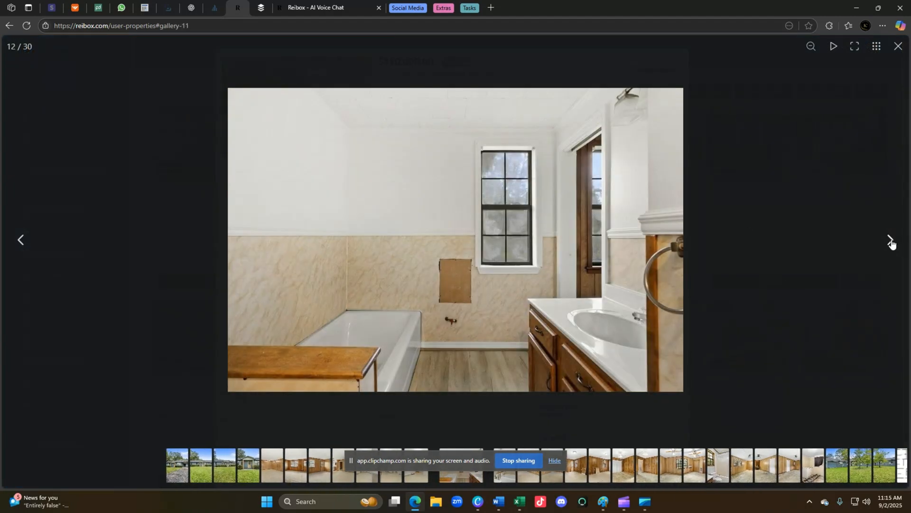
{"action": "left_click", "coordinate": [891, 242]}
{"action": "left_click", "coordinate": [891, 242]}
{"action": "left_click", "coordinate": [891, 241]}
{"action": "left_click", "coordinate": [891, 241]}
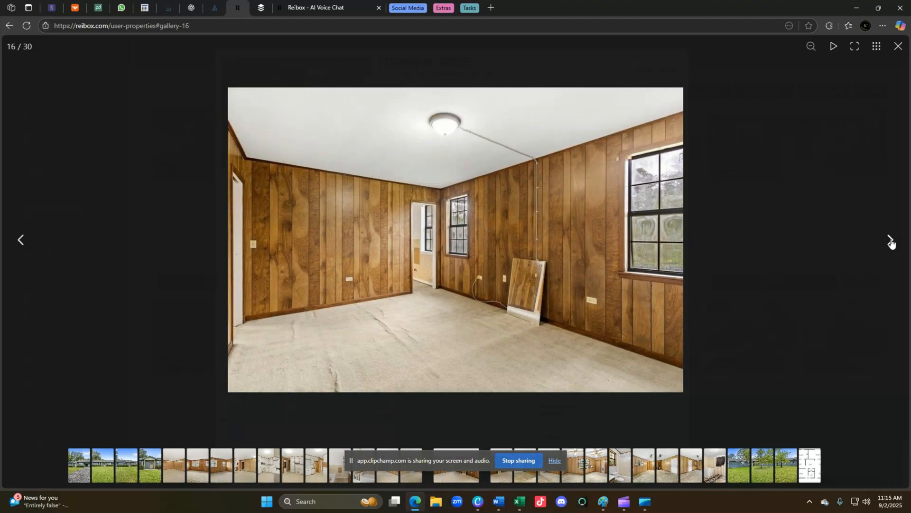
{"action": "left_click", "coordinate": [891, 241]}
{"action": "left_click", "coordinate": [892, 242]}
{"action": "left_click", "coordinate": [891, 242]}
{"action": "left_click", "coordinate": [890, 242]}
{"action": "left_click", "coordinate": [890, 242]}
{"action": "left_click", "coordinate": [890, 242]}
{"action": "left_click", "coordinate": [889, 242]}
{"action": "left_click", "coordinate": [889, 242]}
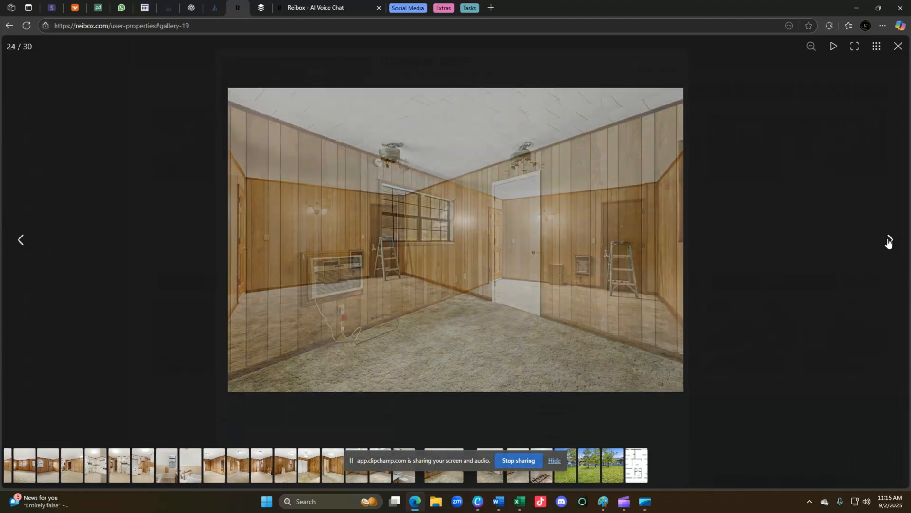
{"action": "left_click", "coordinate": [898, 47]}
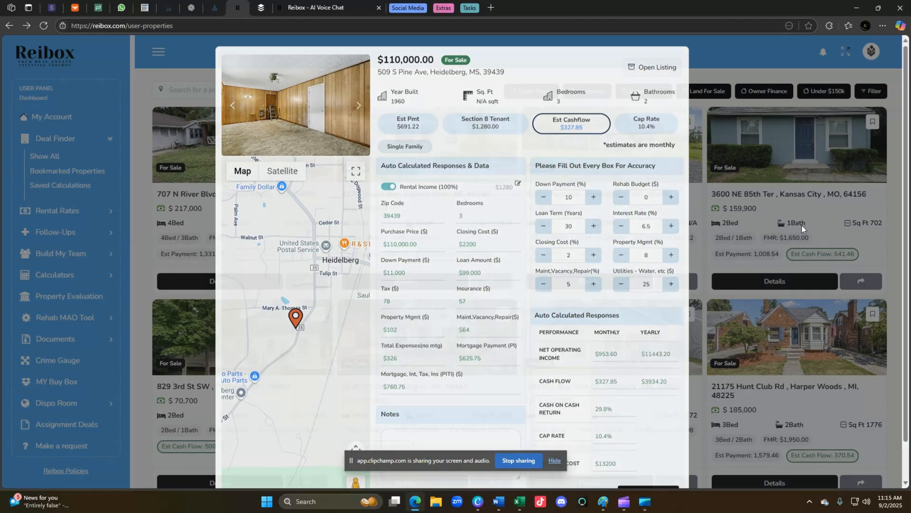
{"action": "left_click", "coordinate": [802, 225]}
In the listing filters, set maximum price to 150000 and minimum cash flow to 800.
{"action": "scroll", "coordinate": [708, 278], "scroll_direction": "down", "scroll_amount": 5}
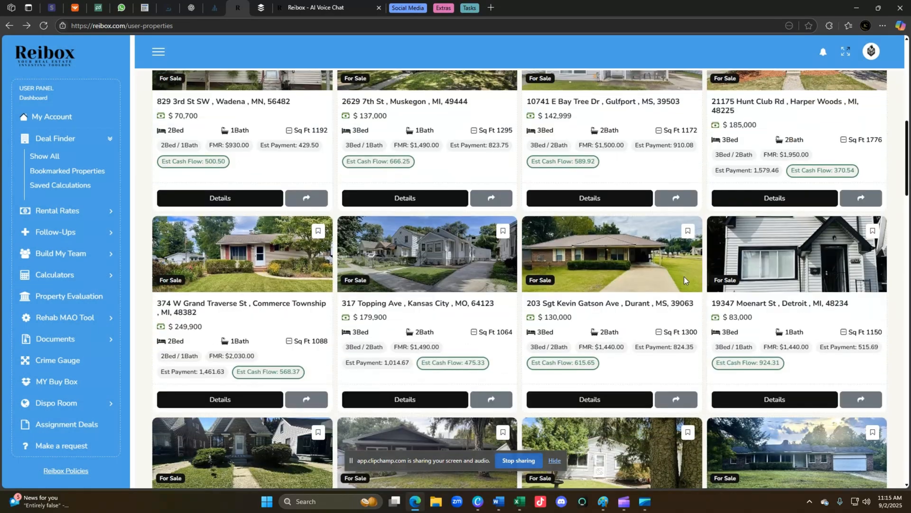
{"action": "scroll", "coordinate": [684, 277], "scroll_direction": "up", "scroll_amount": 5}
{"action": "left_click", "coordinate": [876, 138]}
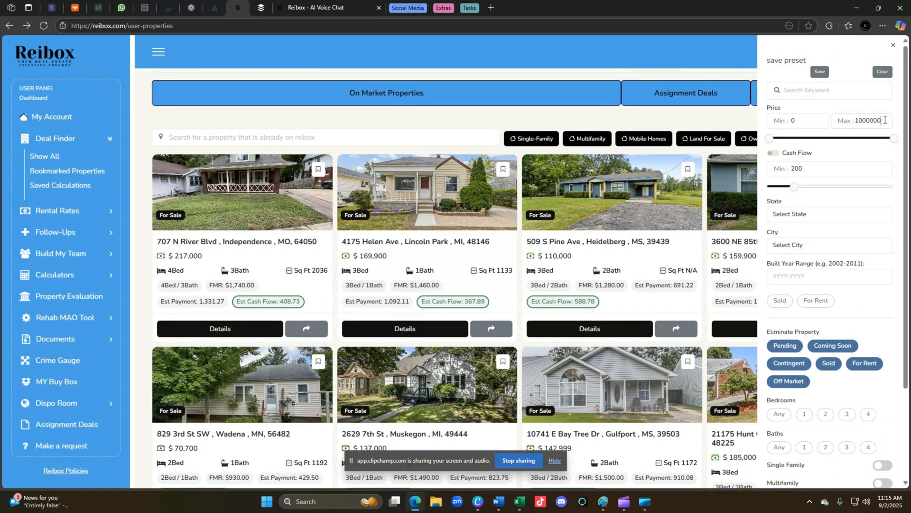
{"action": "left_click_drag", "start_coordinate": [885, 121], "coordinate": [805, 120]}
{"action": "type", "text": "1"}
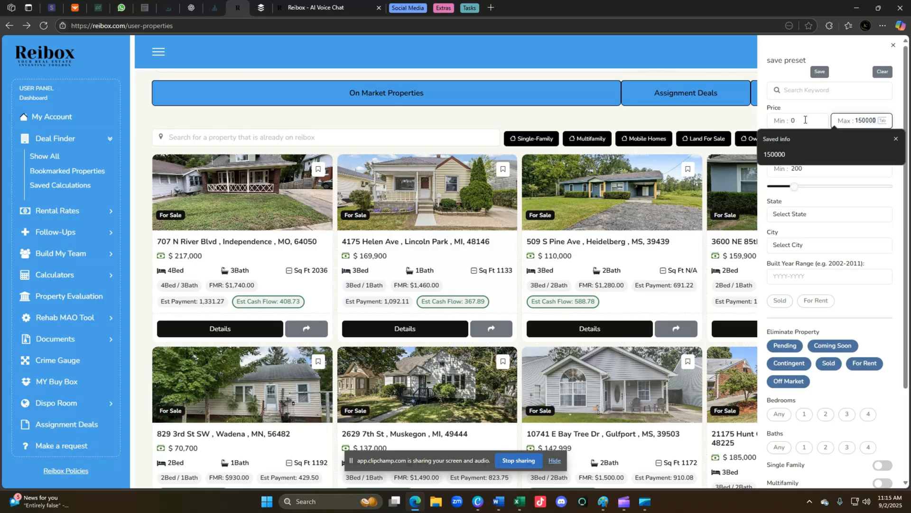
{"action": "left_click", "coordinate": [774, 153]}
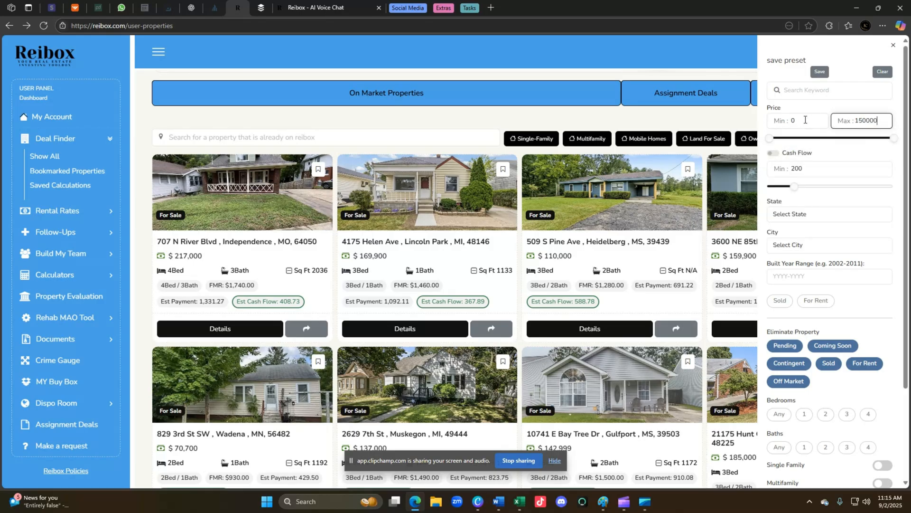
{"action": "left_click", "coordinate": [773, 153]}
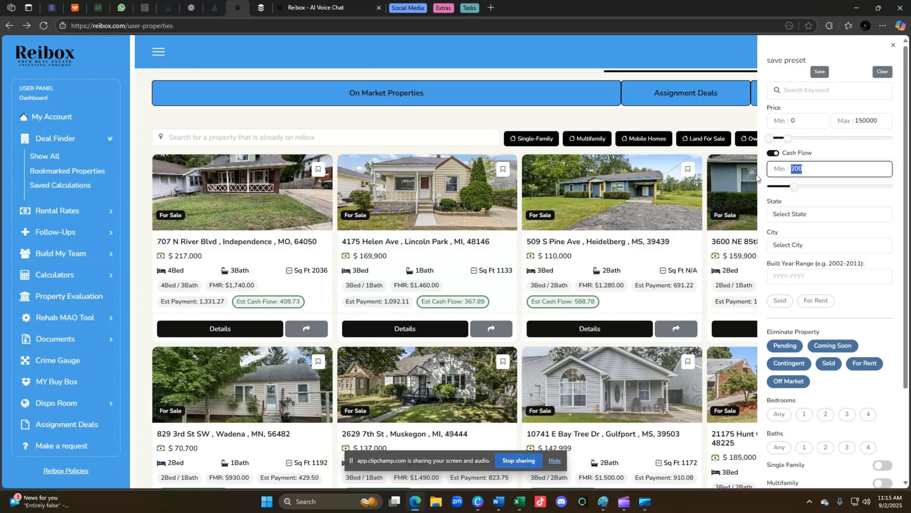
{"action": "type", "text": "800"}
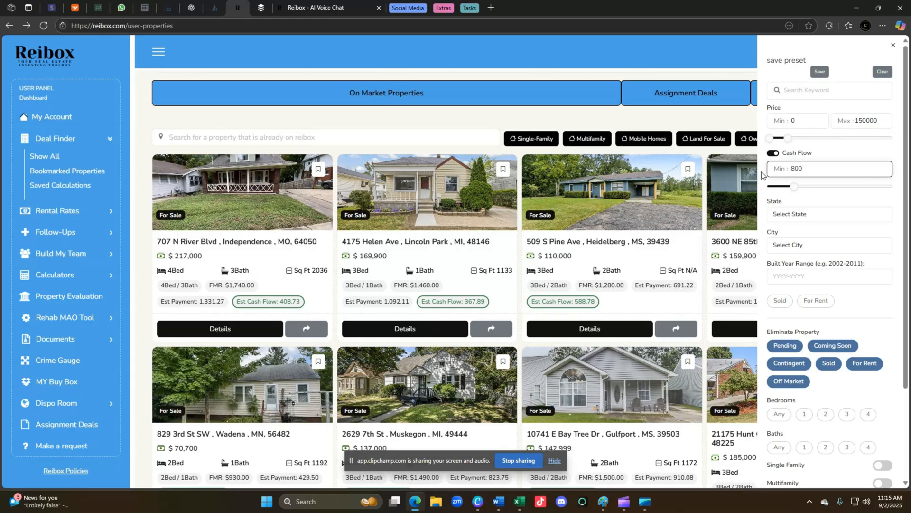
Choose Florida as the state and apply the filters.
{"action": "left_click", "coordinate": [818, 214]}
{"action": "scroll", "coordinate": [836, 323], "scroll_direction": "down", "scroll_amount": 3}
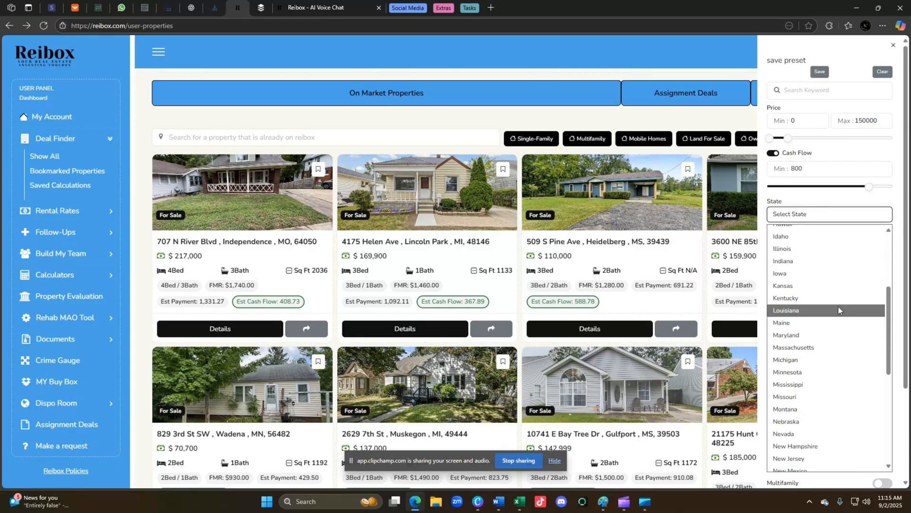
{"action": "scroll", "coordinate": [807, 295], "scroll_direction": "up", "scroll_amount": 2}
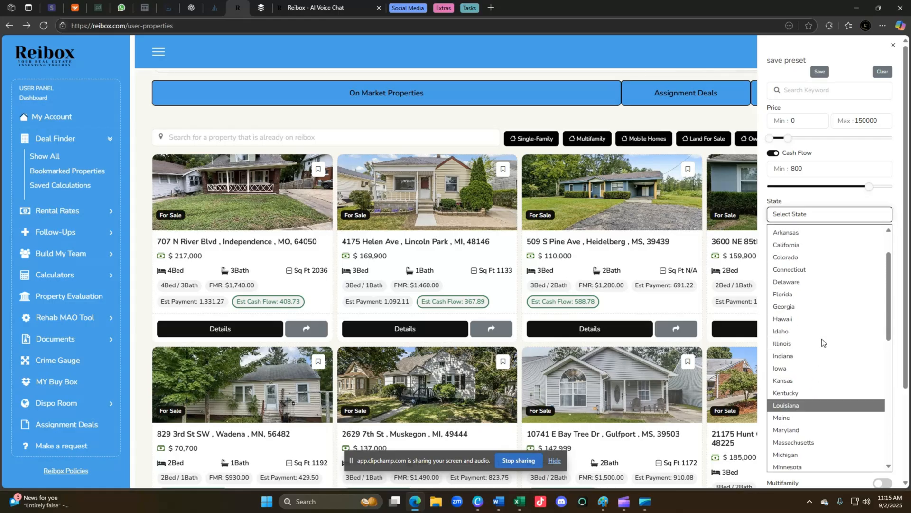
{"action": "left_click", "coordinate": [822, 294]}
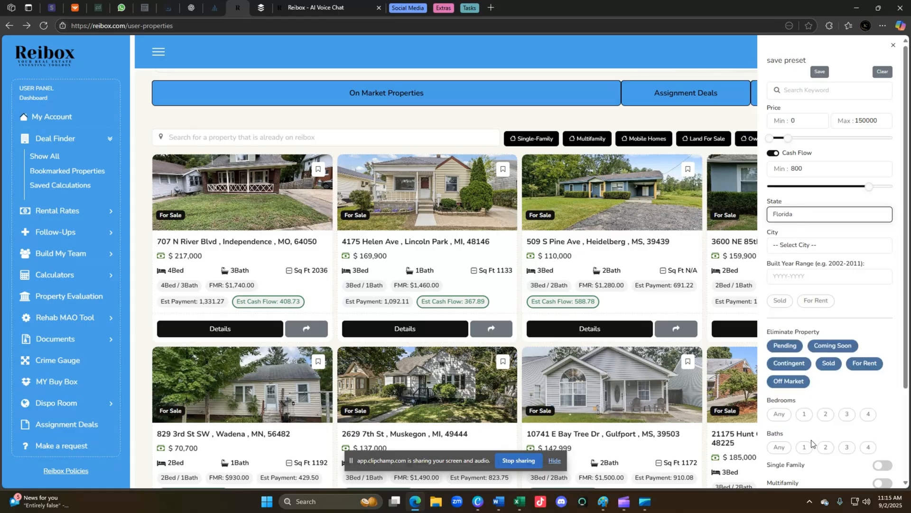
{"action": "scroll", "coordinate": [813, 427], "scroll_direction": "down", "scroll_amount": 1}
{"action": "scroll", "coordinate": [813, 428], "scroll_direction": "down", "scroll_amount": 2}
{"action": "left_click", "coordinate": [823, 458]}
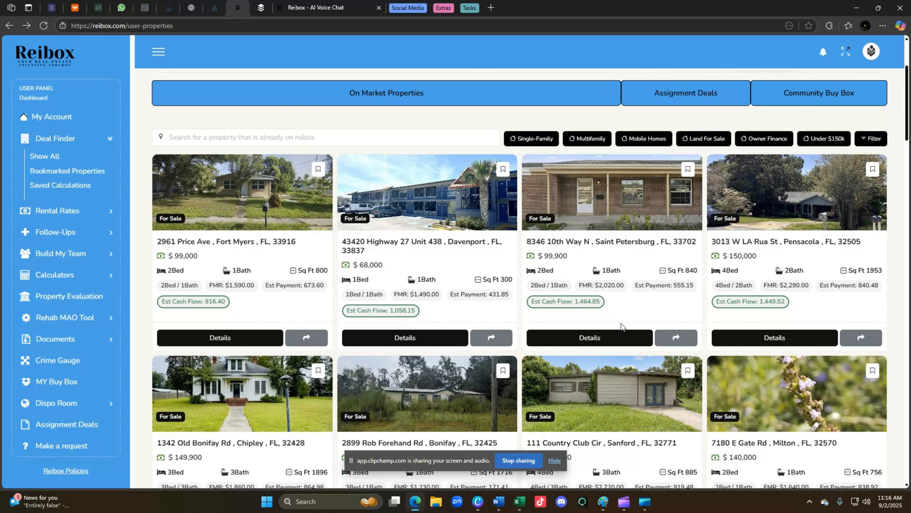
{"action": "left_click", "coordinate": [613, 336]}
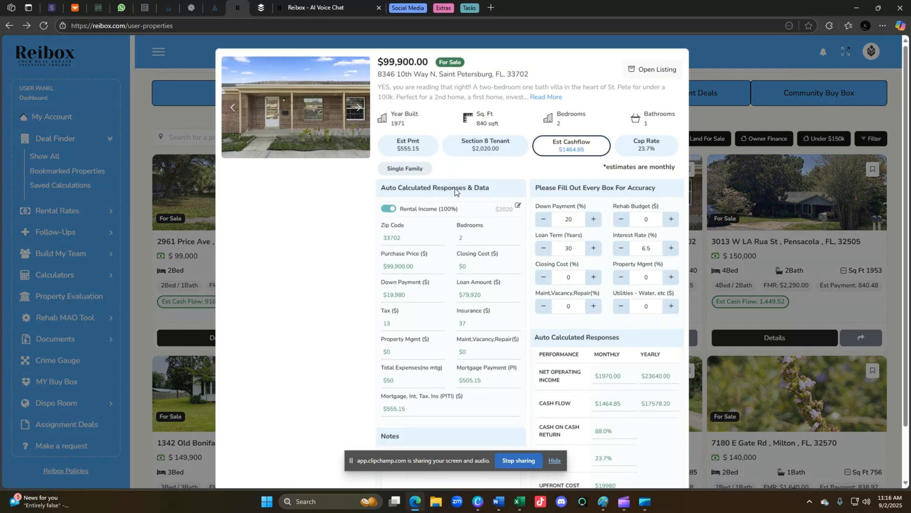
{"action": "left_click", "coordinate": [326, 106]}
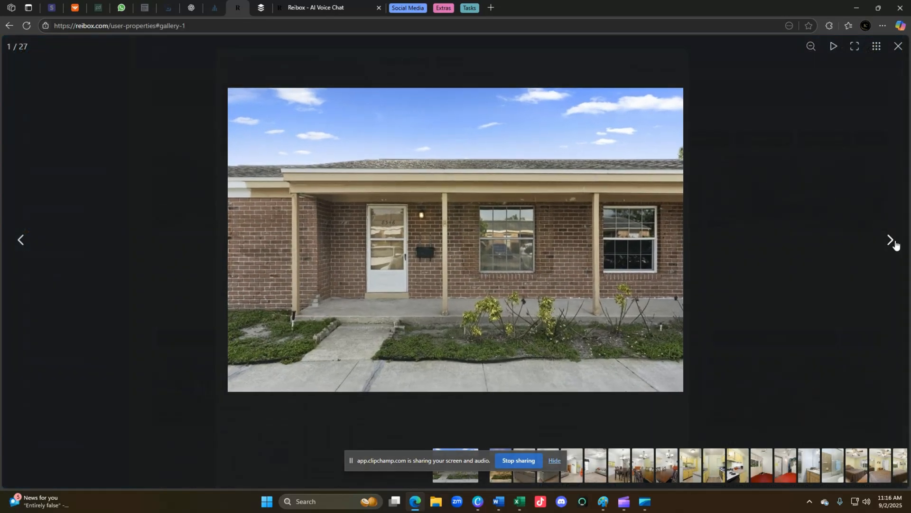
{"action": "left_click", "coordinate": [893, 242]}
{"action": "left_click", "coordinate": [894, 243]}
{"action": "left_click", "coordinate": [892, 241]}
{"action": "left_click", "coordinate": [893, 241]}
{"action": "left_click", "coordinate": [892, 241]}
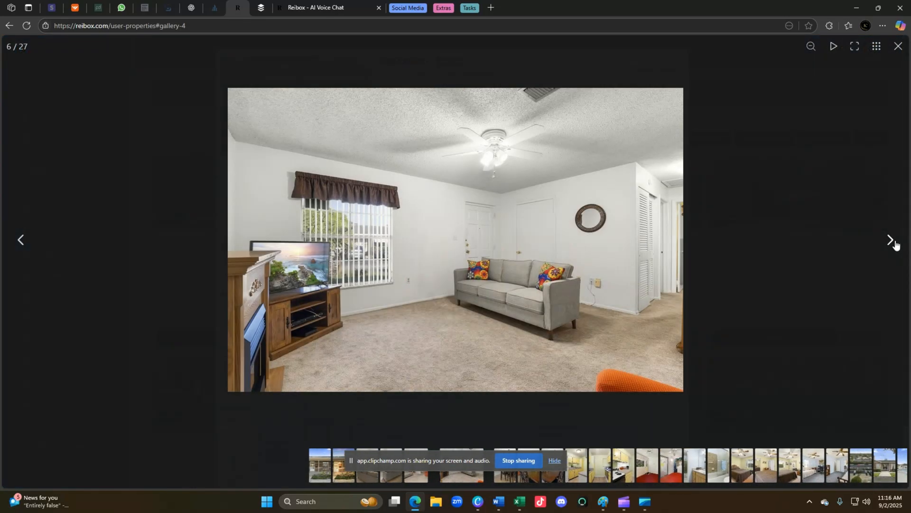
{"action": "left_click", "coordinate": [893, 241]}
{"action": "left_click", "coordinate": [892, 241]}
{"action": "left_click", "coordinate": [893, 241]}
{"action": "left_click", "coordinate": [894, 242]}
{"action": "left_click", "coordinate": [895, 242]}
{"action": "left_click", "coordinate": [894, 243]}
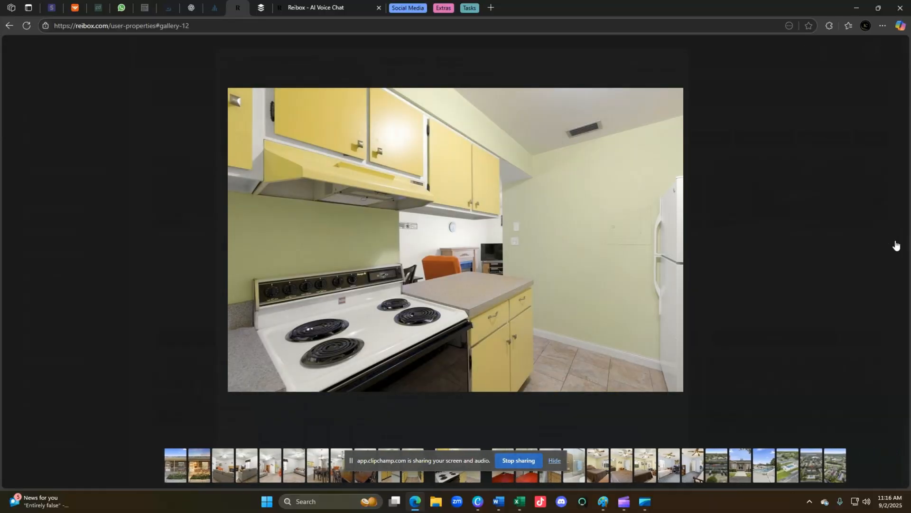
{"action": "left_click", "coordinate": [895, 242]}
{"action": "left_click", "coordinate": [895, 242]}
{"action": "left_click", "coordinate": [892, 241]}
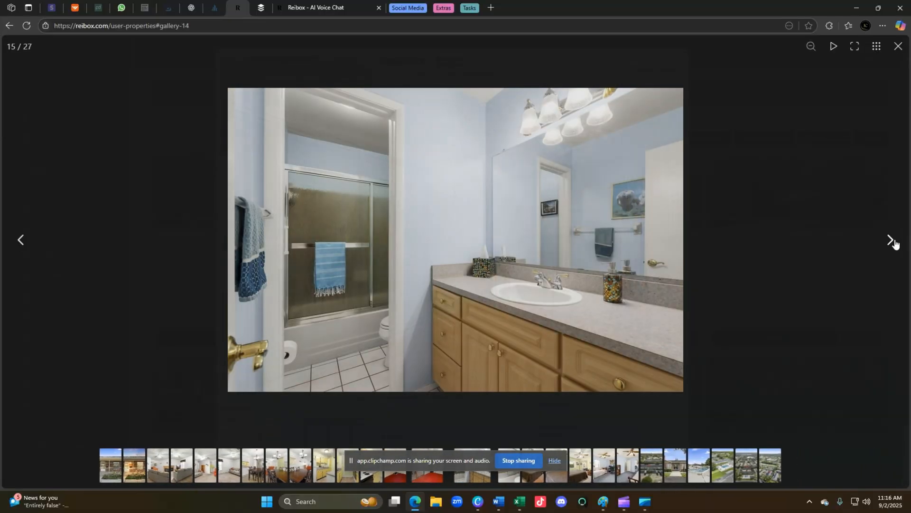
{"action": "left_click", "coordinate": [893, 241]}
{"action": "left_click", "coordinate": [893, 241]}
{"action": "left_click", "coordinate": [891, 240]}
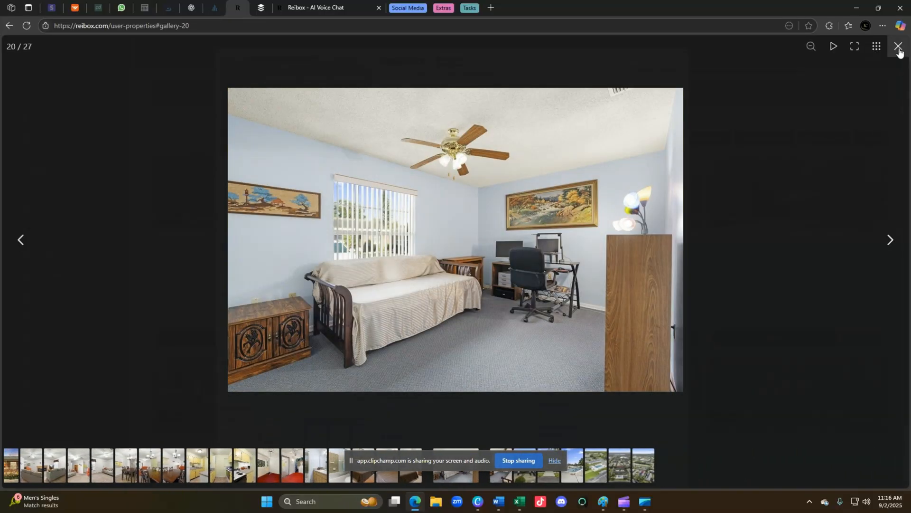
{"action": "left_click", "coordinate": [898, 46]}
Review the $99,900 listing's figures: $1464.85 cash flow, 88.0% cash-on-cash return, 23.7% cap rate.
{"action": "scroll", "coordinate": [518, 257], "scroll_direction": "down", "scroll_amount": 2}
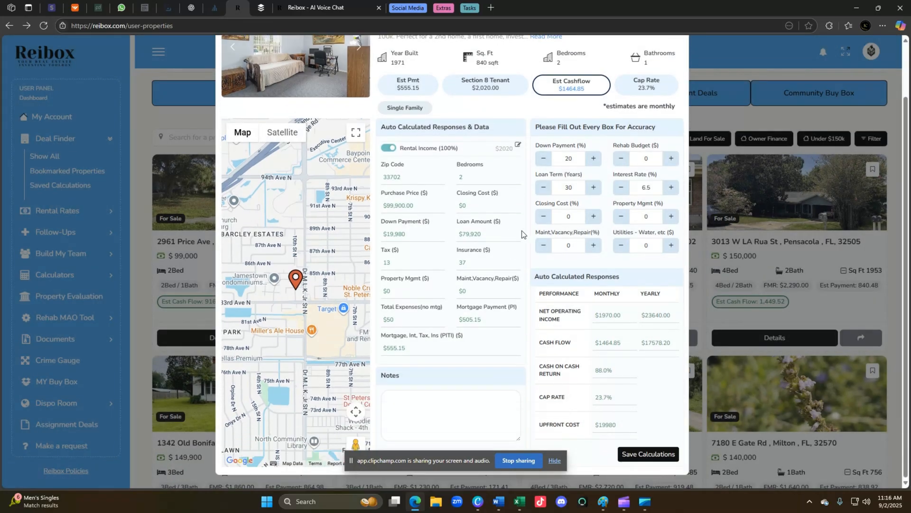
{"action": "scroll", "coordinate": [546, 264], "scroll_direction": "up", "scroll_amount": 1}
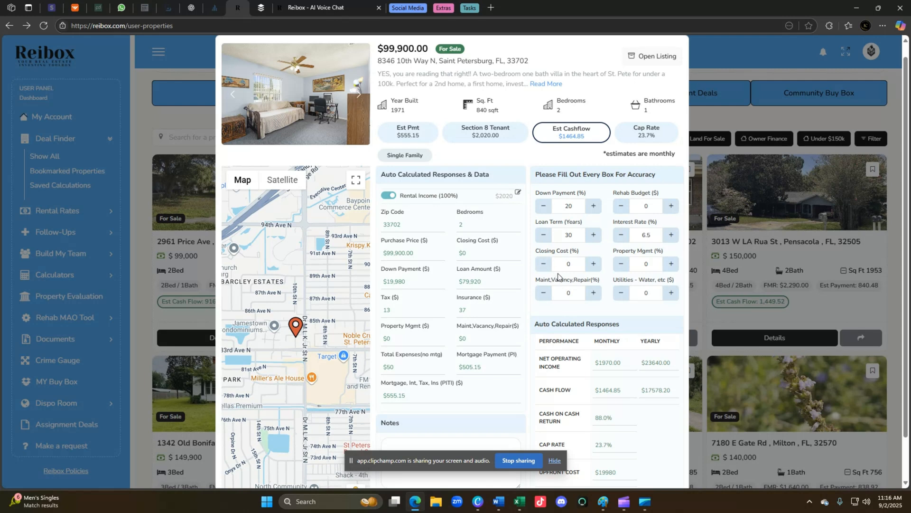
{"action": "scroll", "coordinate": [552, 274], "scroll_direction": "down", "scroll_amount": 1}
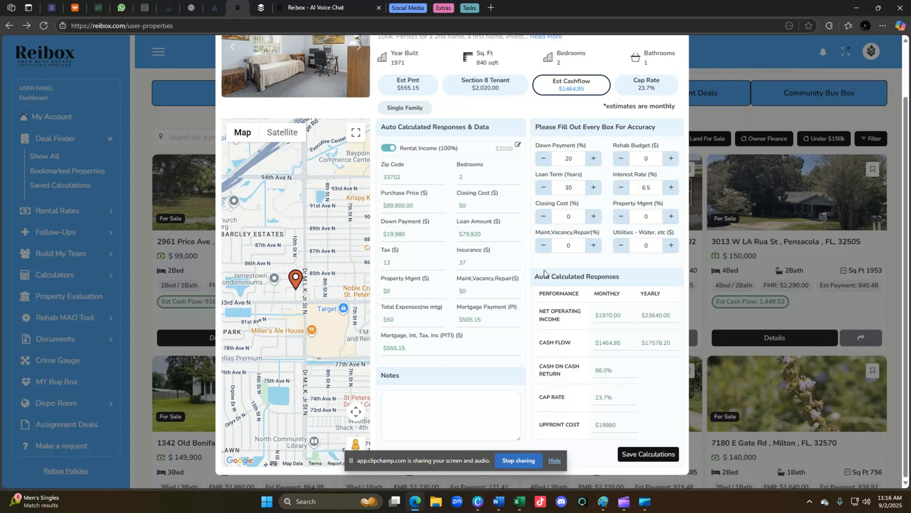
{"action": "scroll", "coordinate": [562, 264], "scroll_direction": "up", "scroll_amount": 1}
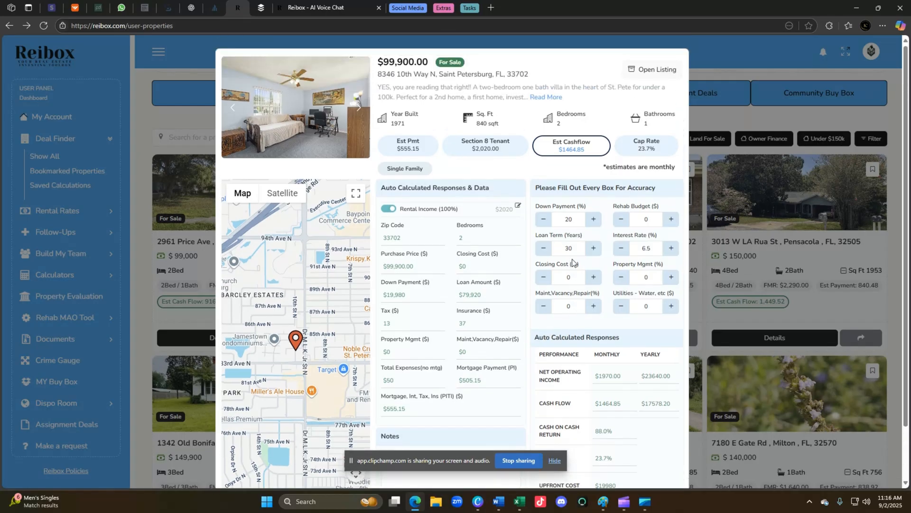
{"action": "scroll", "coordinate": [573, 263], "scroll_direction": "down", "scroll_amount": 1}
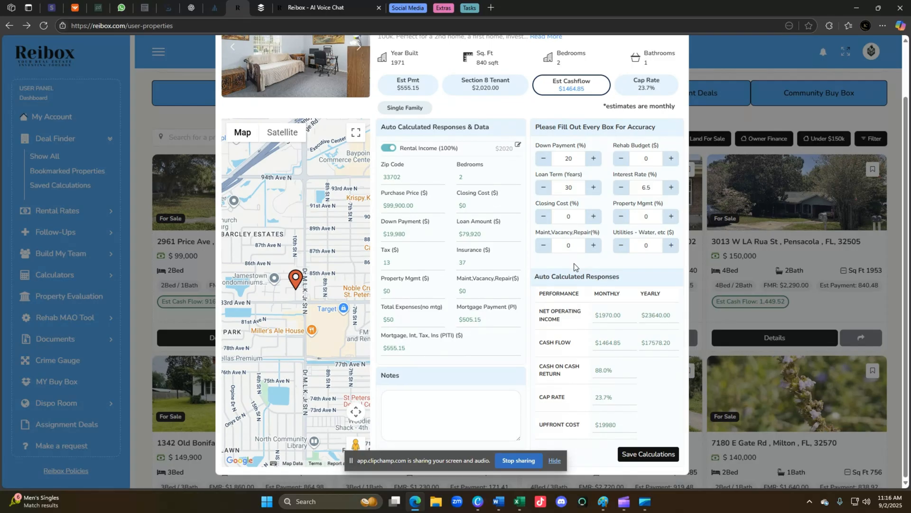
{"action": "scroll", "coordinate": [577, 262], "scroll_direction": "up", "scroll_amount": 1}
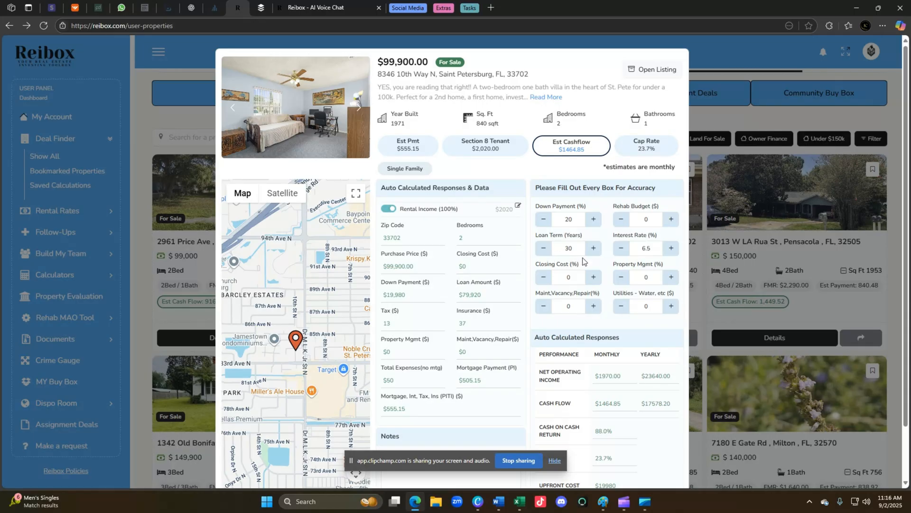
{"action": "scroll", "coordinate": [593, 261], "scroll_direction": "down", "scroll_amount": 1}
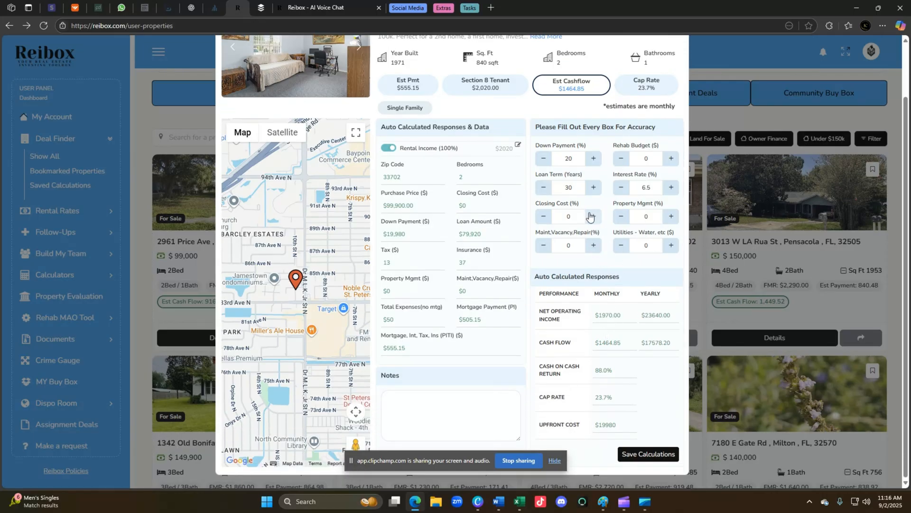
Raise closing cost to 2% and maintenance to 6%, and set utilities to 40.
{"action": "left_click", "coordinate": [594, 245]}
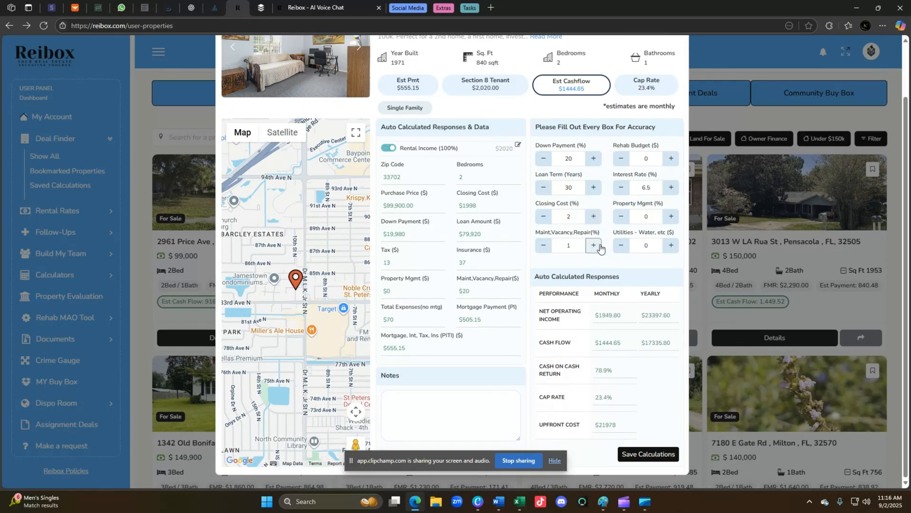
{"action": "left_click", "coordinate": [593, 245]}
{"action": "left_click", "coordinate": [593, 246]}
{"action": "left_click", "coordinate": [594, 246]}
{"action": "left_click", "coordinate": [593, 246]}
{"action": "left_click", "coordinate": [597, 246]}
{"action": "left_click", "coordinate": [668, 248]}
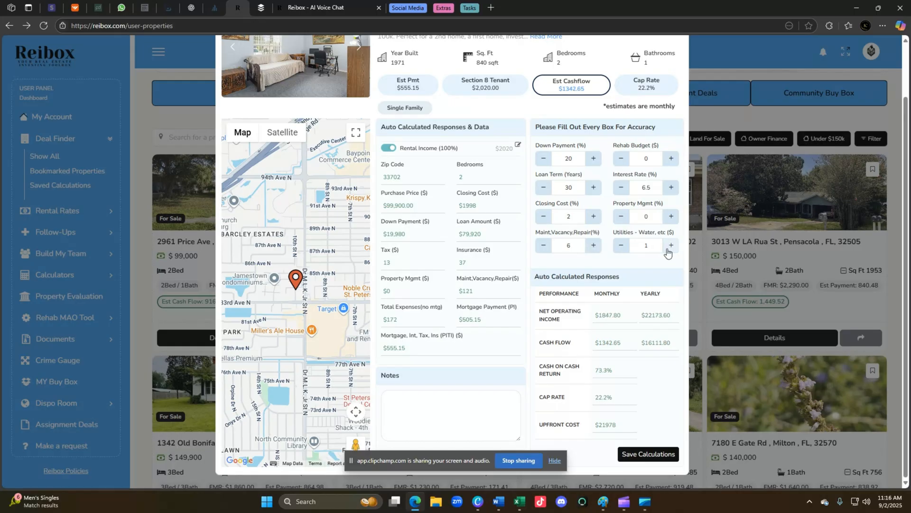
{"action": "left_click_drag", "start_coordinate": [658, 248], "coordinate": [599, 250]}
{"action": "type", "text": "40"}
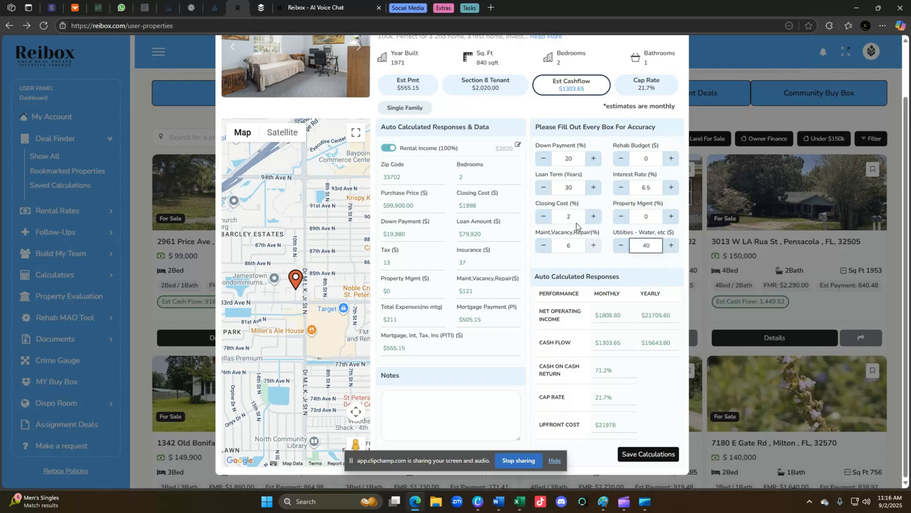
Set the rehab budget to 30000, save the calculation and close the details.
{"action": "left_click", "coordinate": [646, 158]}
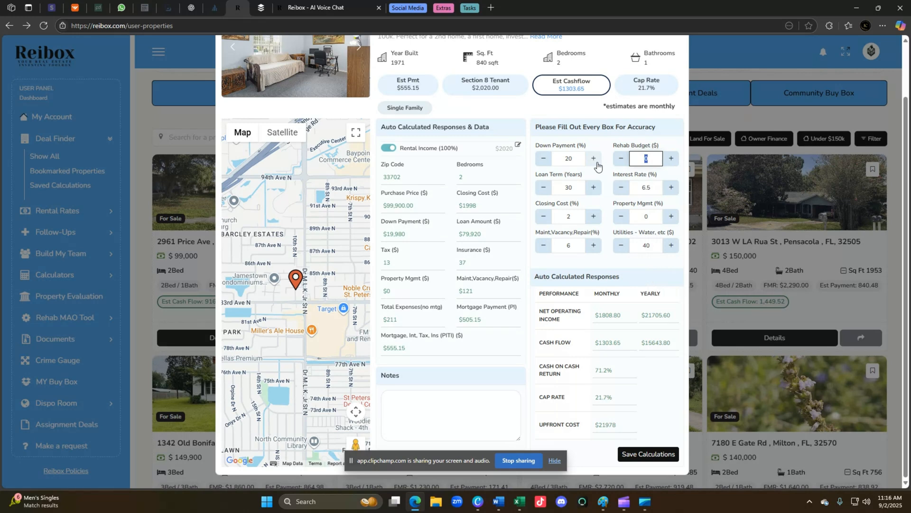
{"action": "type", "text": "30000"}
{"action": "left_click", "coordinate": [511, 347]}
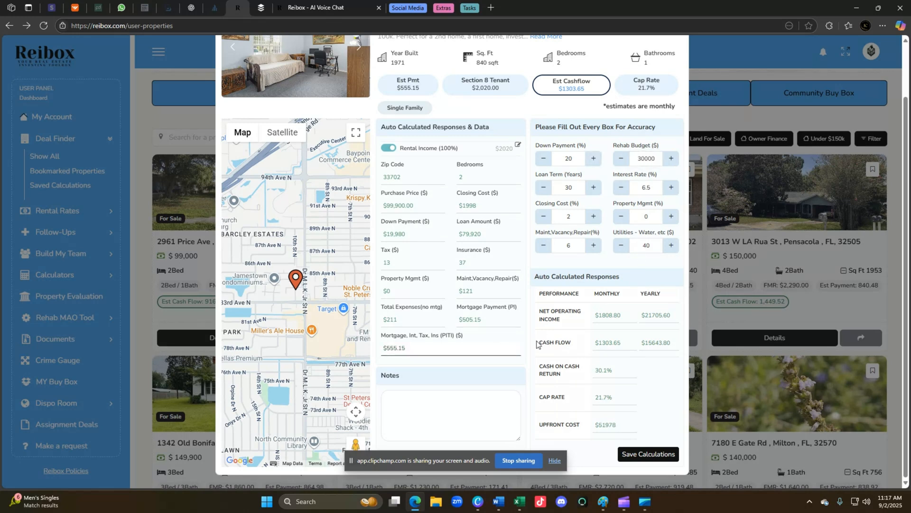
{"action": "left_click", "coordinate": [649, 454]}
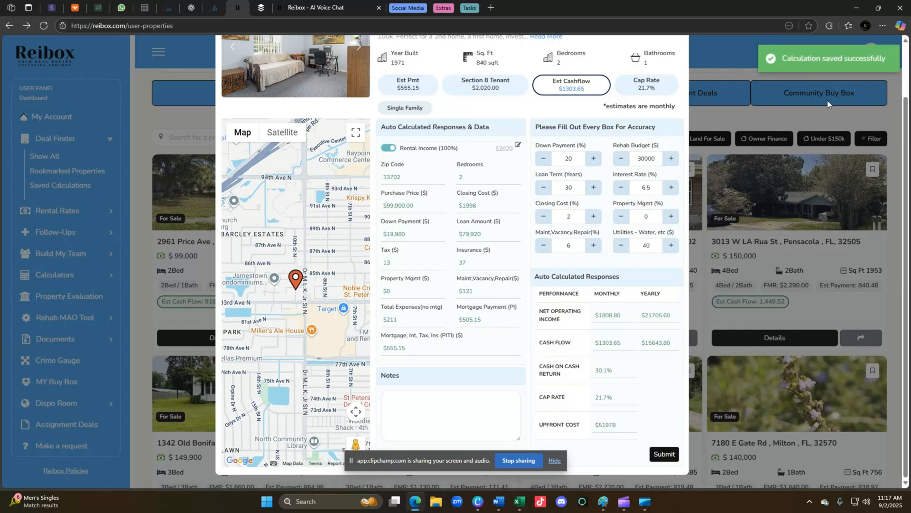
{"action": "left_click", "coordinate": [829, 103]}
{"action": "scroll", "coordinate": [566, 280], "scroll_direction": "down", "scroll_amount": 5}
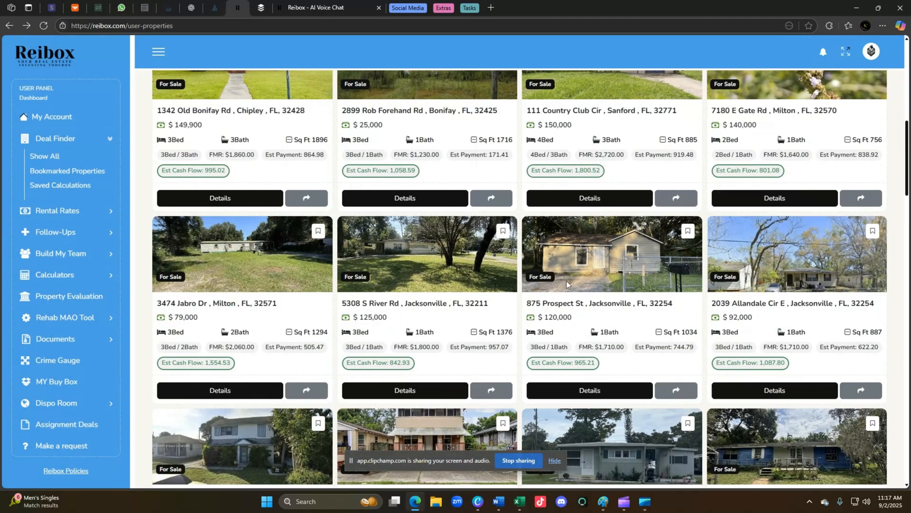
{"action": "scroll", "coordinate": [566, 283], "scroll_direction": "up", "scroll_amount": 10}
{"action": "scroll", "coordinate": [667, 303], "scroll_direction": "down", "scroll_amount": 2}
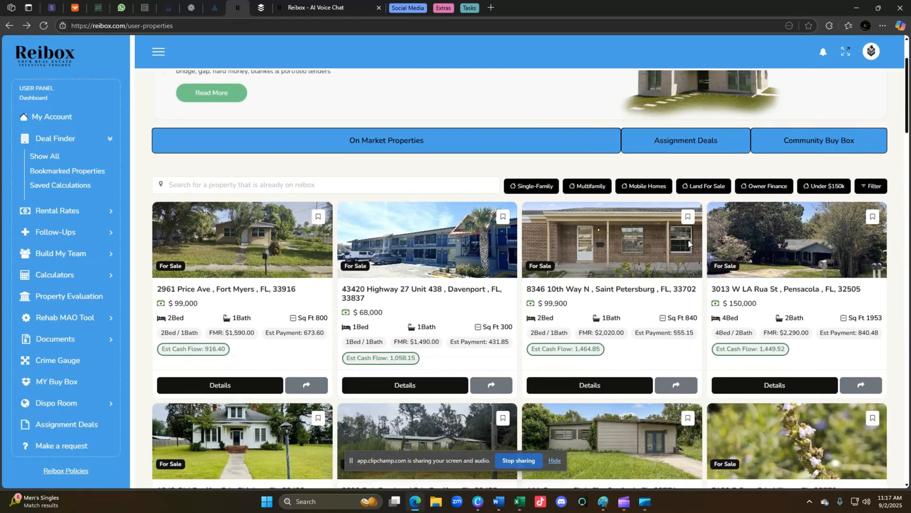
{"action": "scroll", "coordinate": [679, 212], "scroll_direction": "down", "scroll_amount": 1}
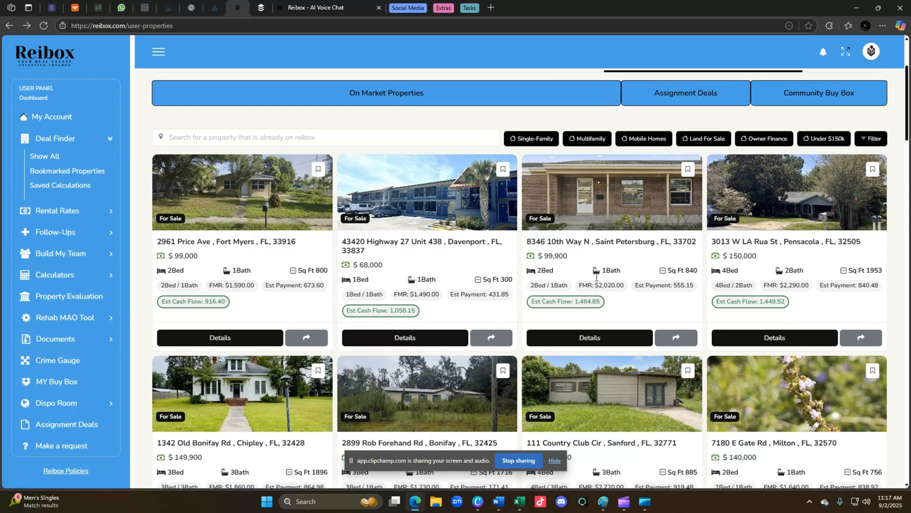
{"action": "scroll", "coordinate": [575, 288], "scroll_direction": "down", "scroll_amount": 10}
{"action": "scroll", "coordinate": [546, 285], "scroll_direction": "up", "scroll_amount": 6}
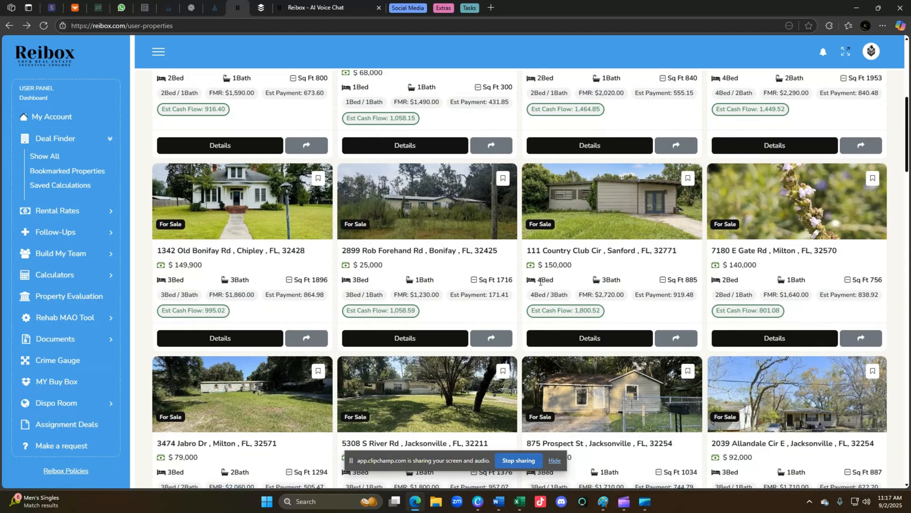
{"action": "left_click", "coordinate": [593, 342]}
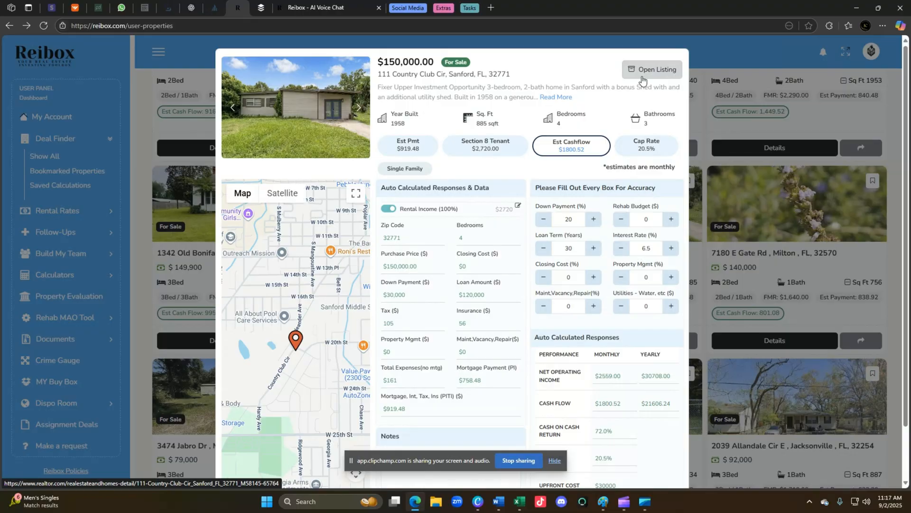
{"action": "left_click", "coordinate": [646, 75]}
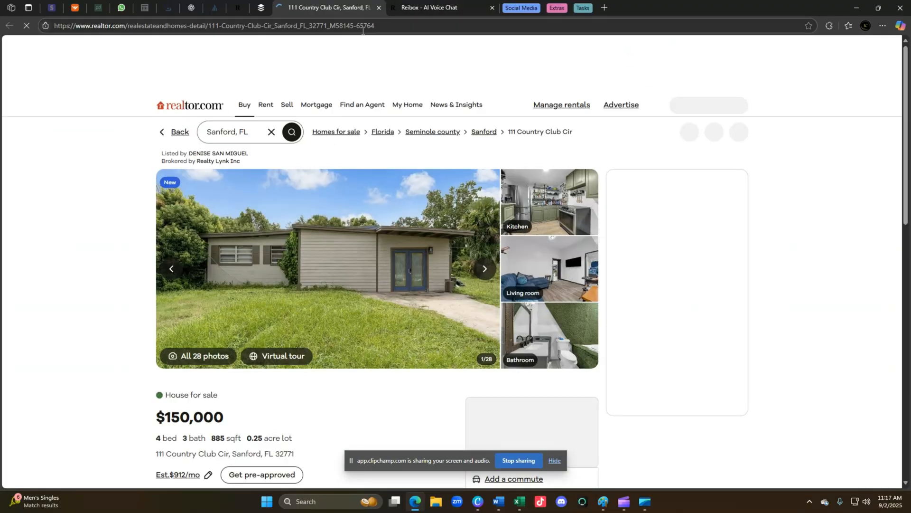
{"action": "left_click", "coordinate": [378, 8]}
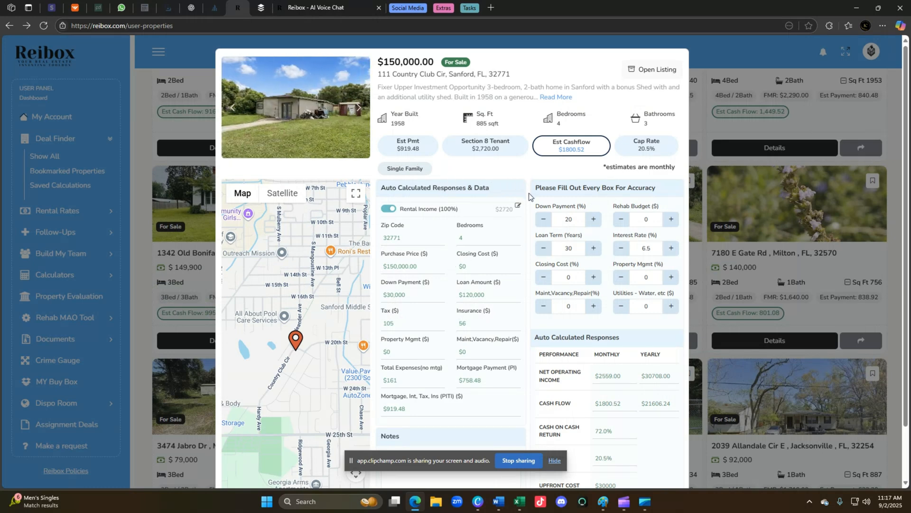
{"action": "scroll", "coordinate": [435, 378], "scroll_direction": "down", "scroll_amount": 1}
Close the Sanford property details and go to Section 8 Rental Rates under Rental Rates.
{"action": "left_click", "coordinate": [743, 48]}
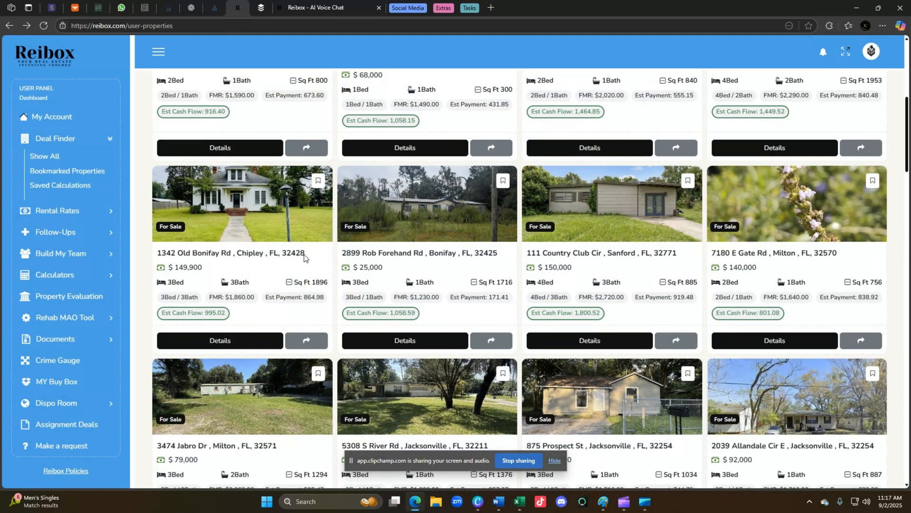
{"action": "left_click", "coordinate": [72, 211]}
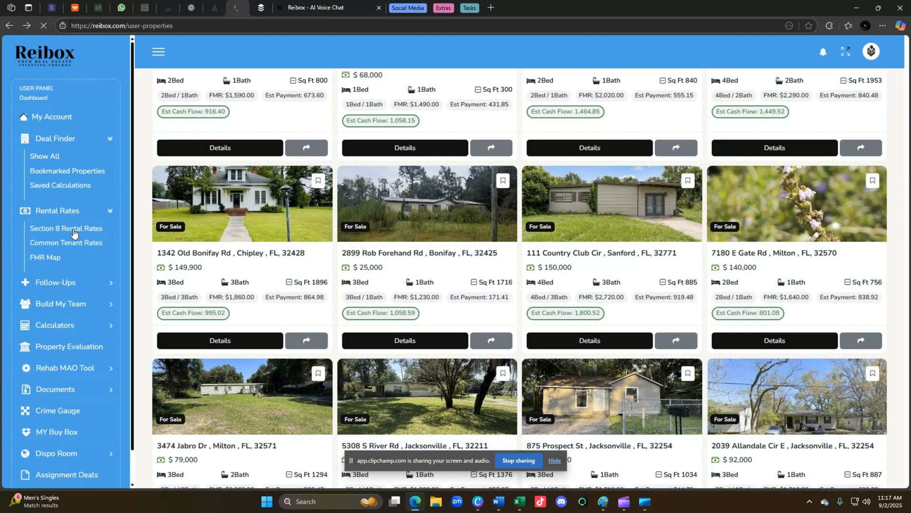
{"action": "left_click", "coordinate": [74, 229]}
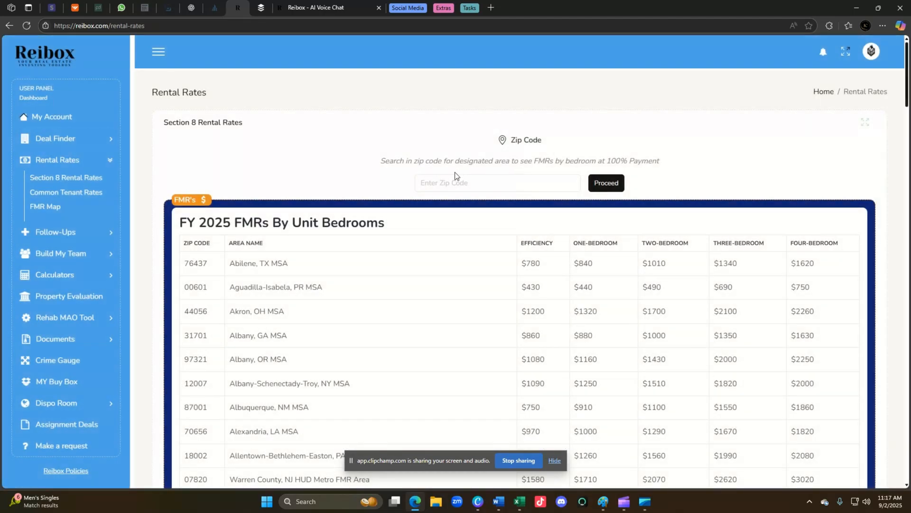
Search zip code 44120 to show Cleveland-Elyria, OH rents from $830 to $1570.
{"action": "left_click", "coordinate": [450, 184]}
{"action": "type", "text": "44128"}
{"action": "key", "text": "BackSpace"}
{"action": "type", "text": "0"}
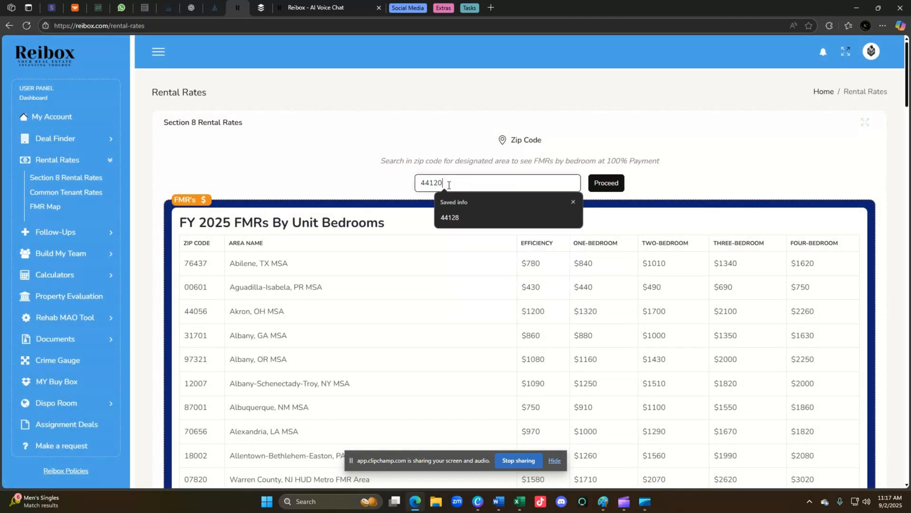
{"action": "left_click", "coordinate": [606, 184]}
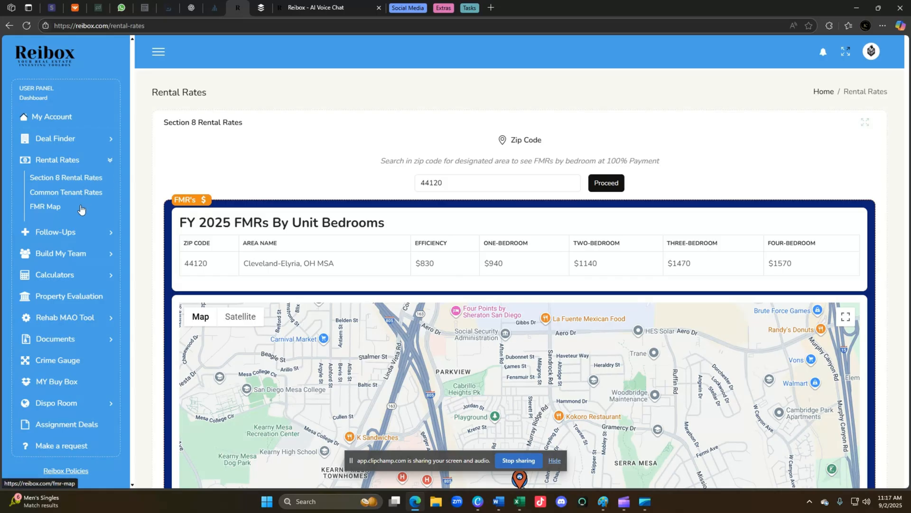
{"action": "left_click", "coordinate": [69, 253]}
Expand Property Management under Build My Team to reveal My List and Show All.
{"action": "scroll", "coordinate": [79, 277], "scroll_direction": "down", "scroll_amount": 2}
{"action": "scroll", "coordinate": [69, 217], "scroll_direction": "up", "scroll_amount": 2}
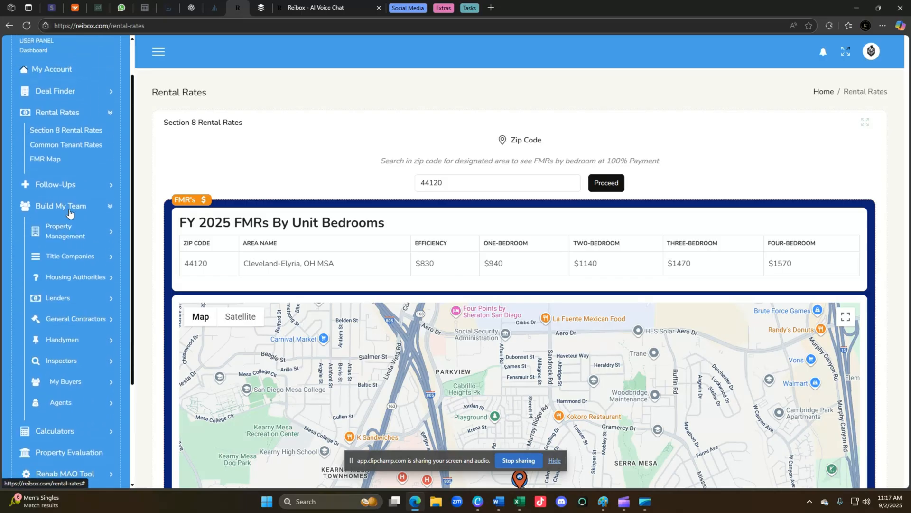
{"action": "scroll", "coordinate": [77, 256], "scroll_direction": "down", "scroll_amount": 1}
{"action": "scroll", "coordinate": [85, 249], "scroll_direction": "up", "scroll_amount": 1}
{"action": "scroll", "coordinate": [86, 247], "scroll_direction": "up", "scroll_amount": 1}
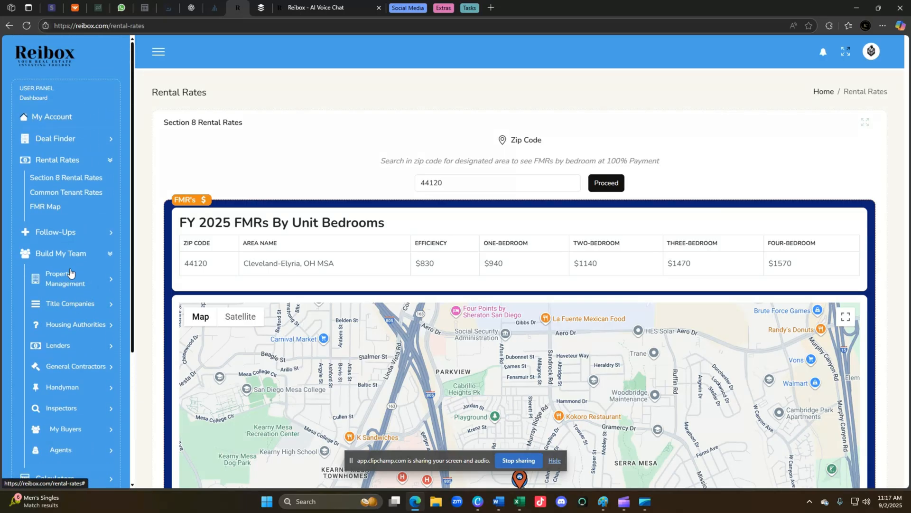
{"action": "scroll", "coordinate": [67, 236], "scroll_direction": "down", "scroll_amount": 1}
{"action": "left_click", "coordinate": [70, 232]}
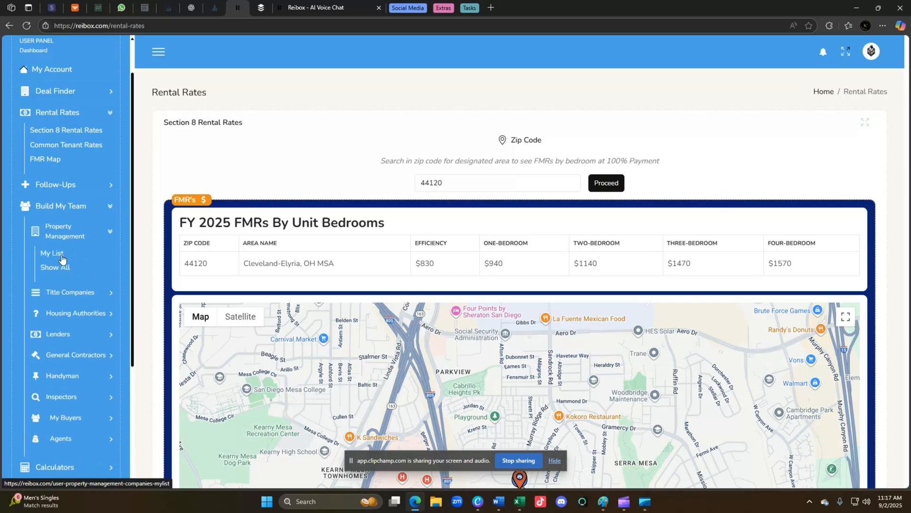
{"action": "scroll", "coordinate": [65, 248], "scroll_direction": "up", "scroll_amount": 1}
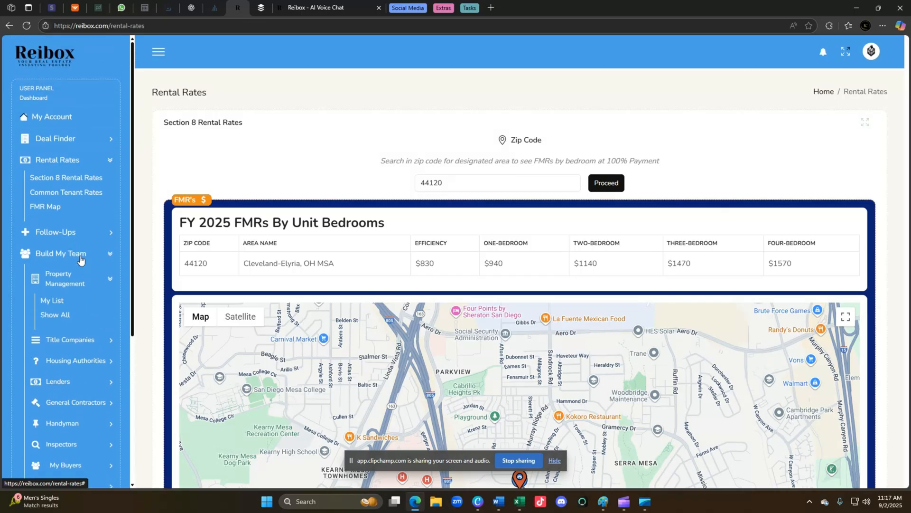
{"action": "scroll", "coordinate": [79, 254], "scroll_direction": "down", "scroll_amount": 2}
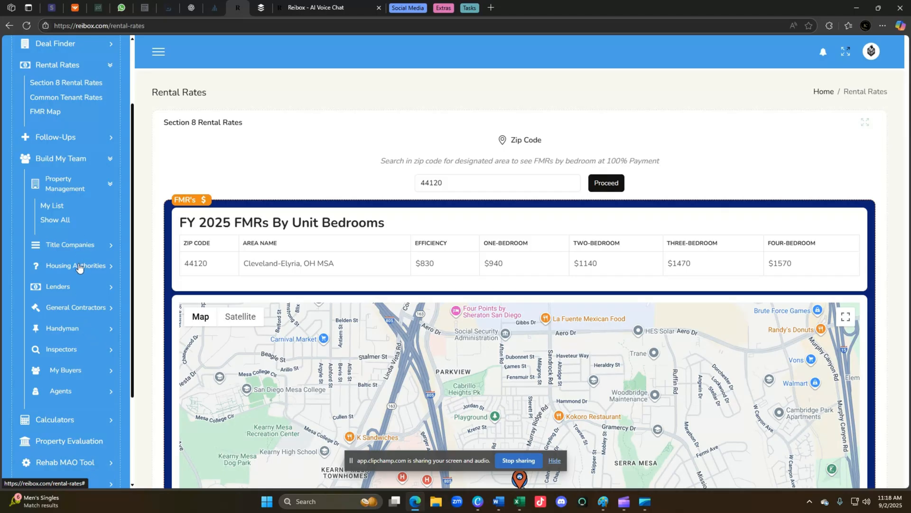
{"action": "left_click", "coordinate": [58, 221]}
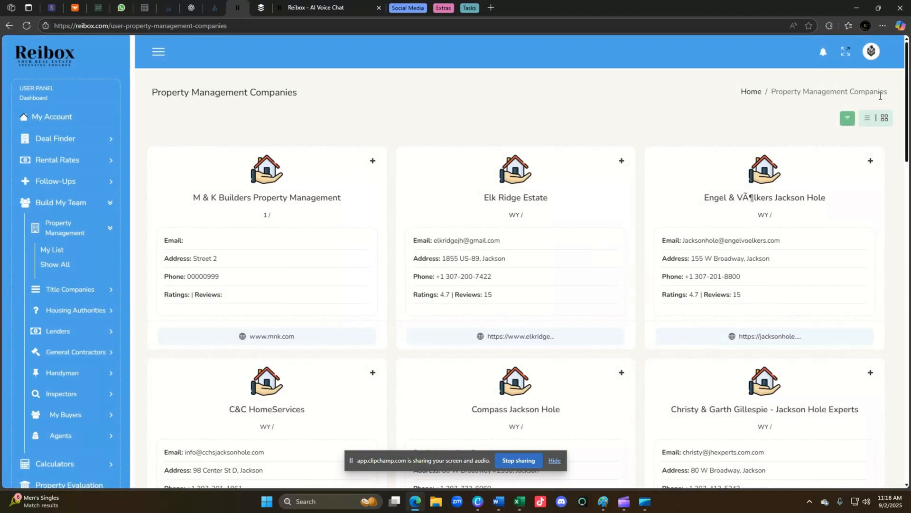
Filter the property management companies directory to AZ.
{"action": "left_click", "coordinate": [847, 118]}
{"action": "left_click", "coordinate": [261, 140]}
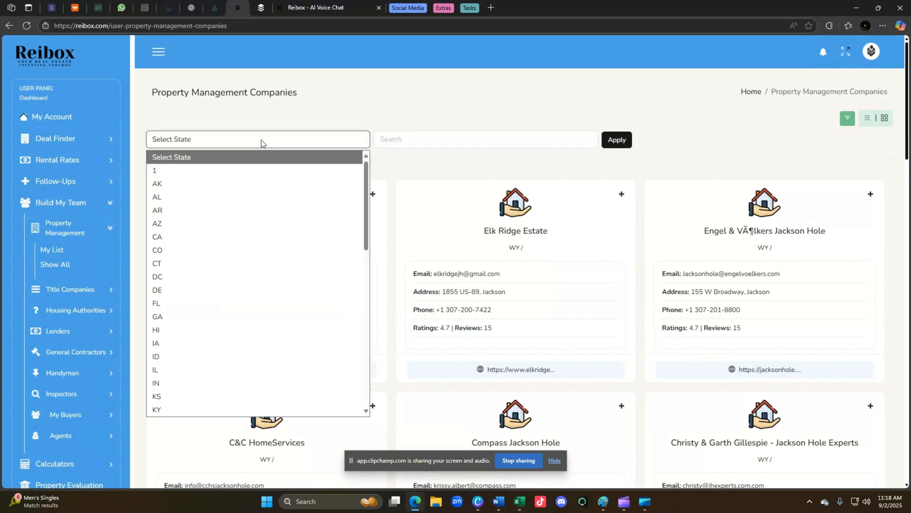
{"action": "left_click", "coordinate": [209, 223]}
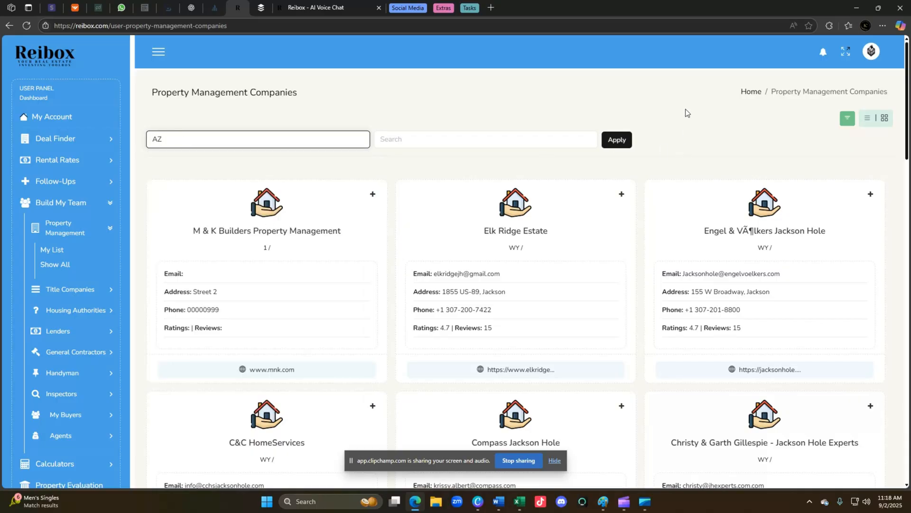
{"action": "left_click", "coordinate": [617, 139]}
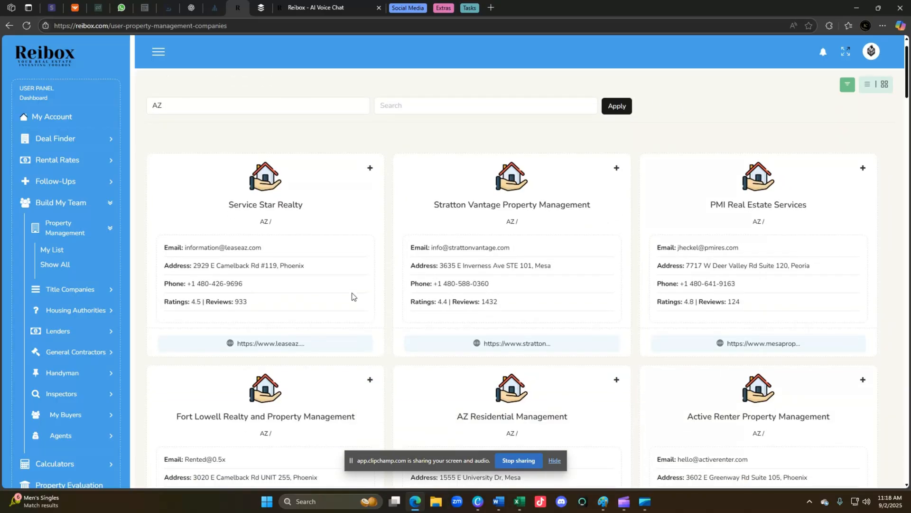
Visit Service Star Realty's website from the Arizona list, then return to Reibox.
{"action": "scroll", "coordinate": [390, 315], "scroll_direction": "down", "scroll_amount": 1}
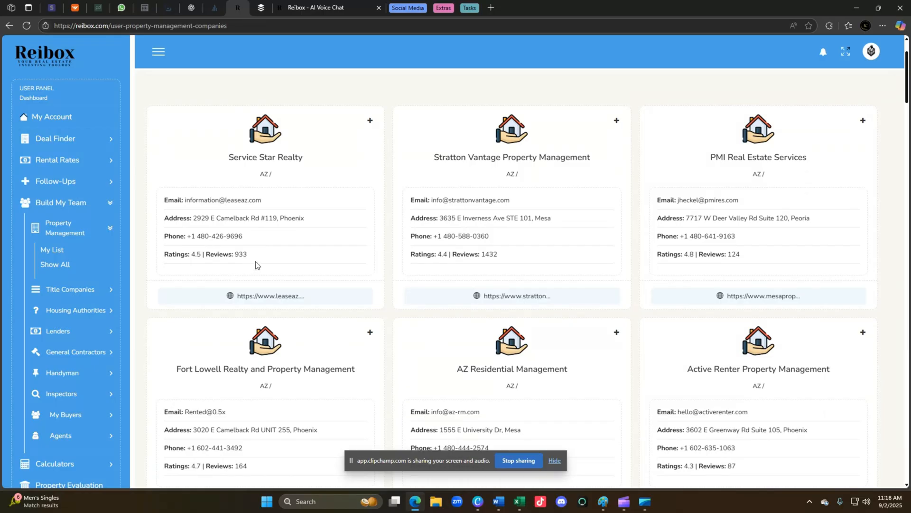
{"action": "scroll", "coordinate": [255, 264], "scroll_direction": "up", "scroll_amount": 1}
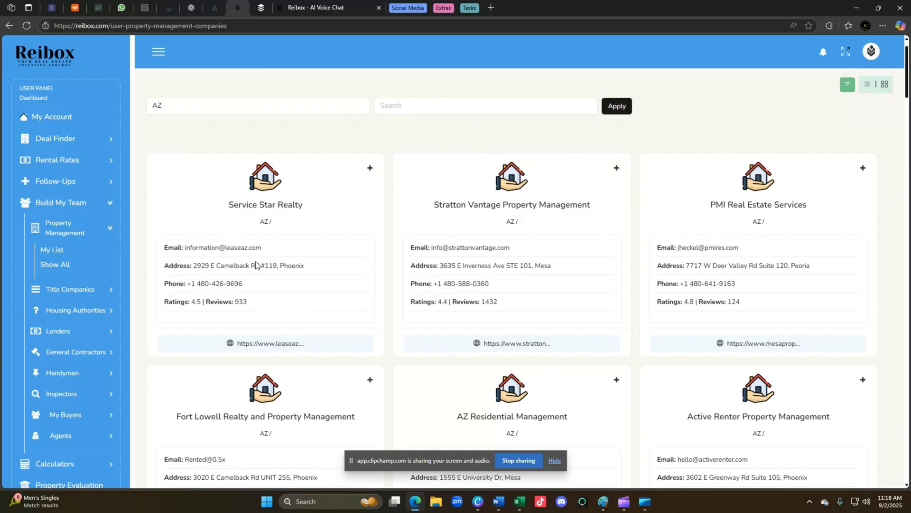
{"action": "scroll", "coordinate": [285, 289], "scroll_direction": "down", "scroll_amount": 1}
{"action": "left_click", "coordinate": [296, 294]}
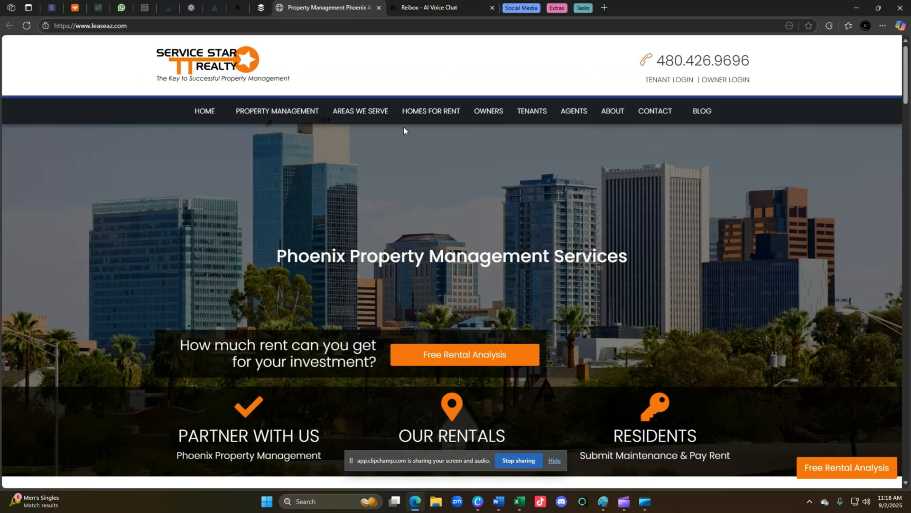
{"action": "left_click", "coordinate": [379, 7]}
{"action": "scroll", "coordinate": [436, 276], "scroll_direction": "up", "scroll_amount": 1}
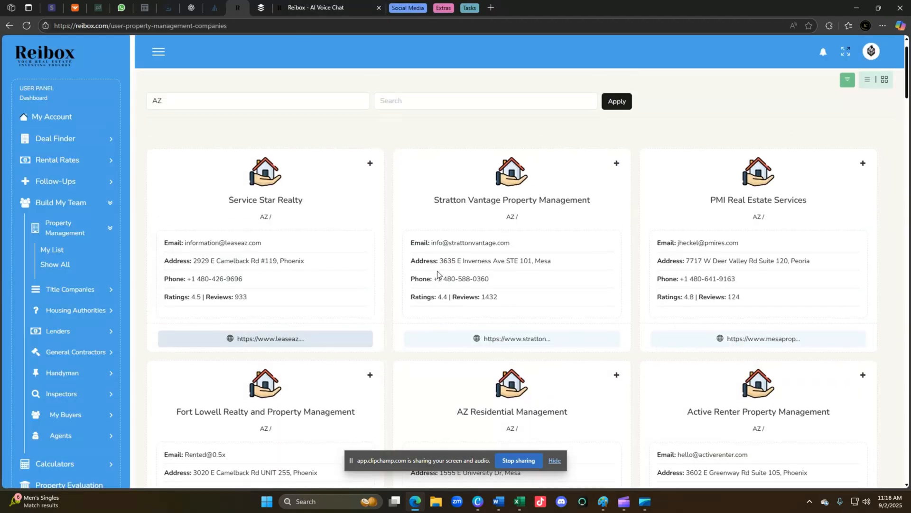
{"action": "scroll", "coordinate": [370, 264], "scroll_direction": "down", "scroll_amount": 3}
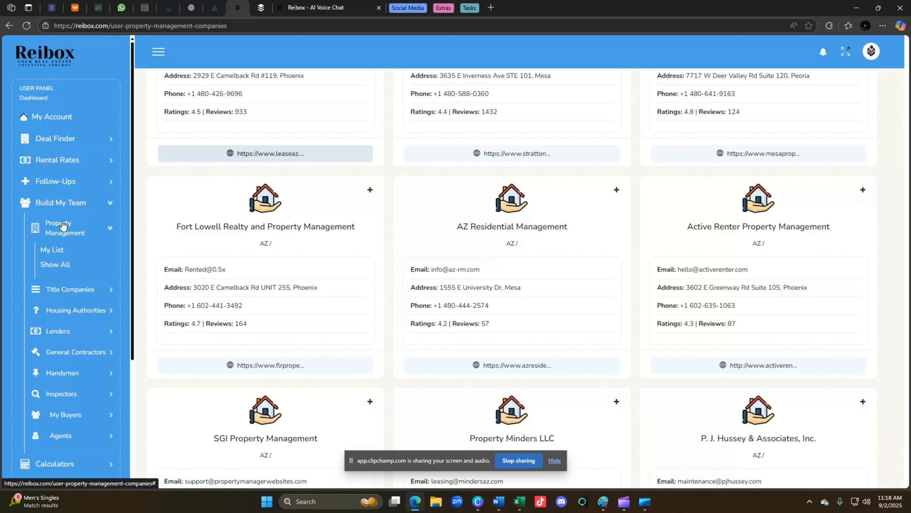
Open the Creative Finance Calculator from Calculators > Creative Calculator in the sidebar.
{"action": "left_click", "coordinate": [69, 203]}
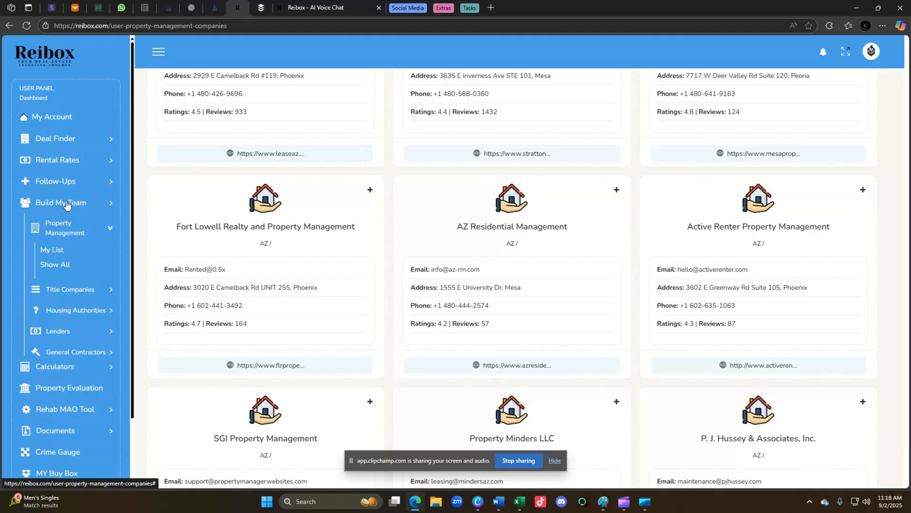
{"action": "left_click", "coordinate": [67, 226]}
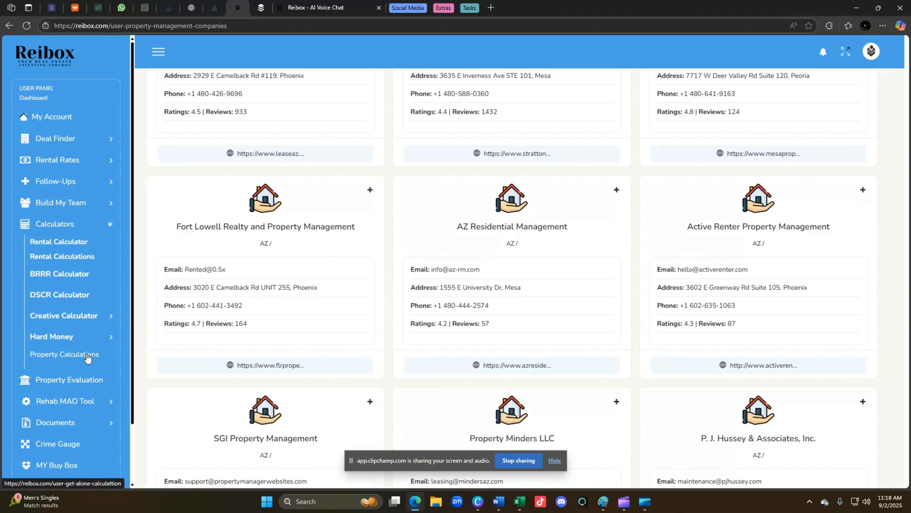
{"action": "left_click", "coordinate": [73, 317]}
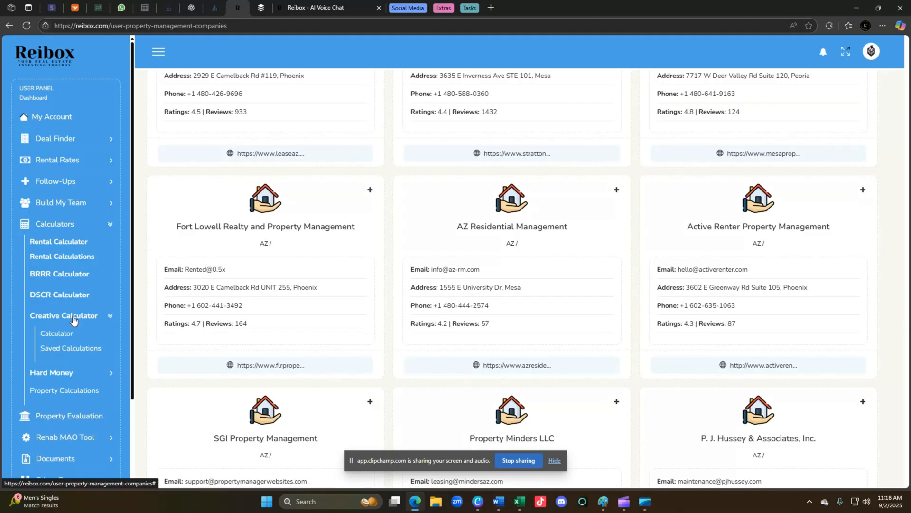
{"action": "left_click", "coordinate": [61, 335]}
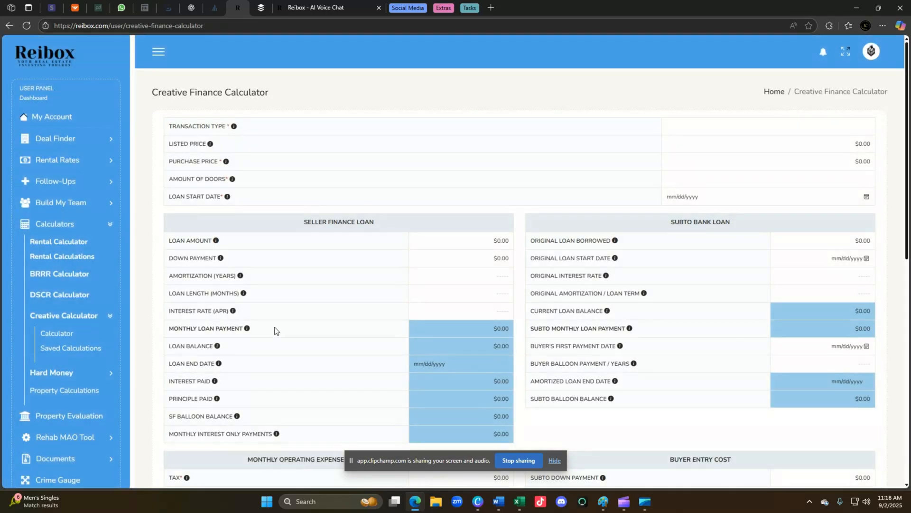
{"action": "scroll", "coordinate": [349, 290], "scroll_direction": "down", "scroll_amount": 7}
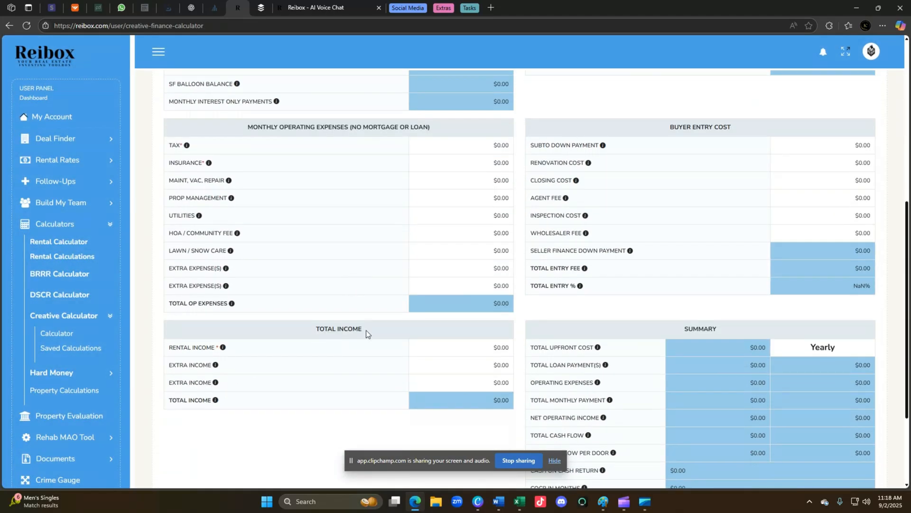
{"action": "scroll", "coordinate": [368, 323], "scroll_direction": "down", "scroll_amount": 3}
{"action": "scroll", "coordinate": [360, 304], "scroll_direction": "up", "scroll_amount": 6}
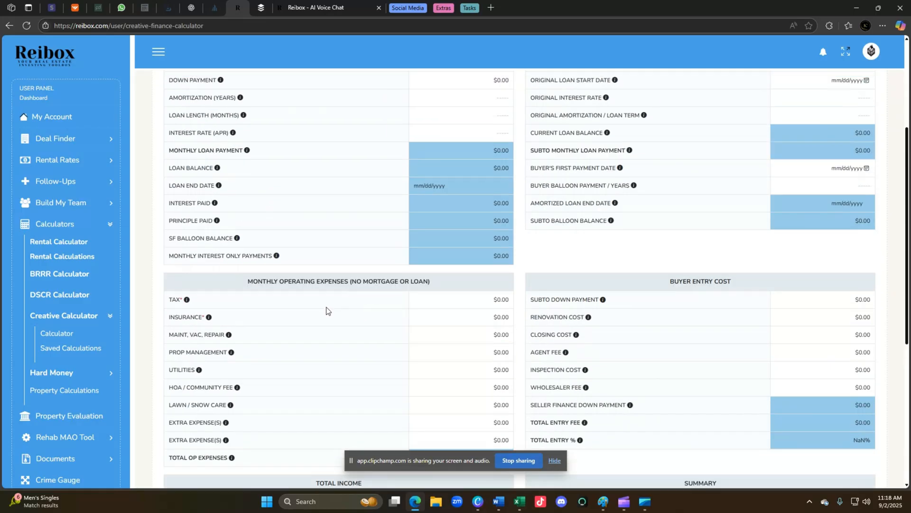
{"action": "left_click", "coordinate": [75, 294]}
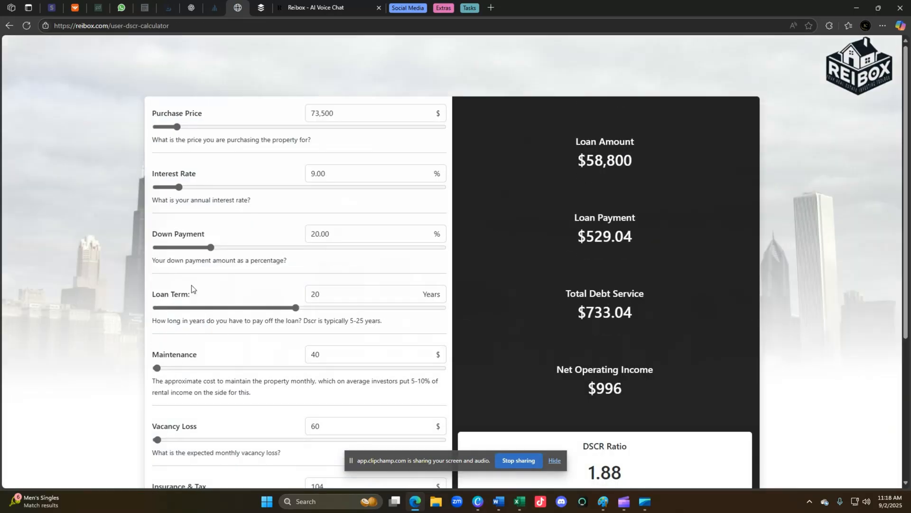
{"action": "scroll", "coordinate": [332, 333], "scroll_direction": "down", "scroll_amount": 5}
{"action": "scroll", "coordinate": [326, 266], "scroll_direction": "up", "scroll_amount": 5}
{"action": "left_click", "coordinate": [9, 26]}
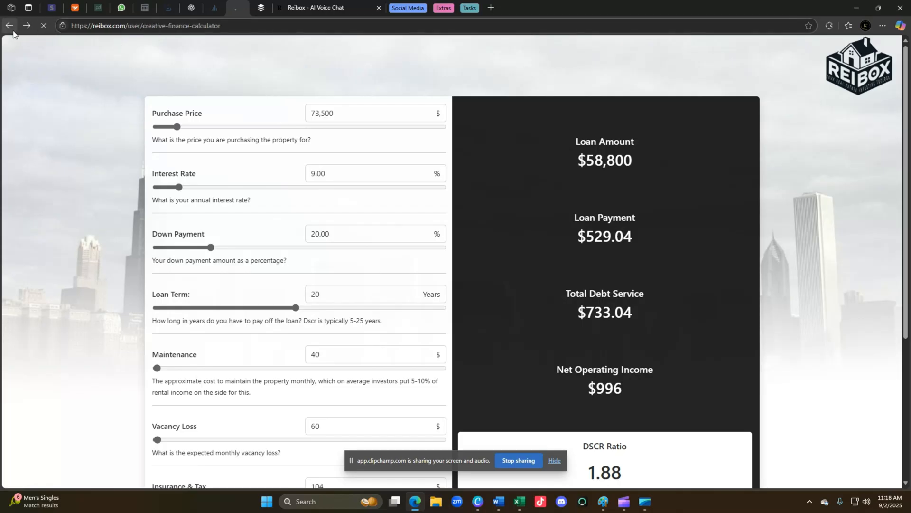
{"action": "scroll", "coordinate": [92, 319], "scroll_direction": "down", "scroll_amount": 2}
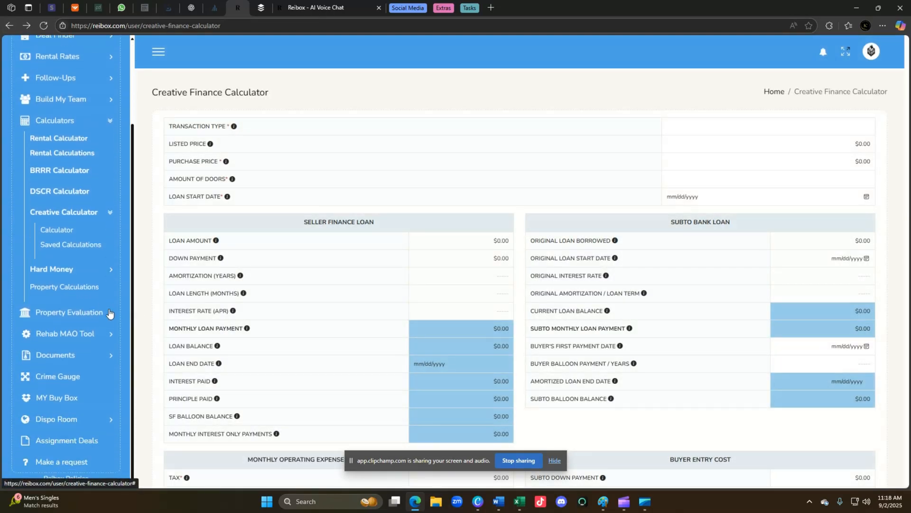
{"action": "left_click", "coordinate": [69, 315]}
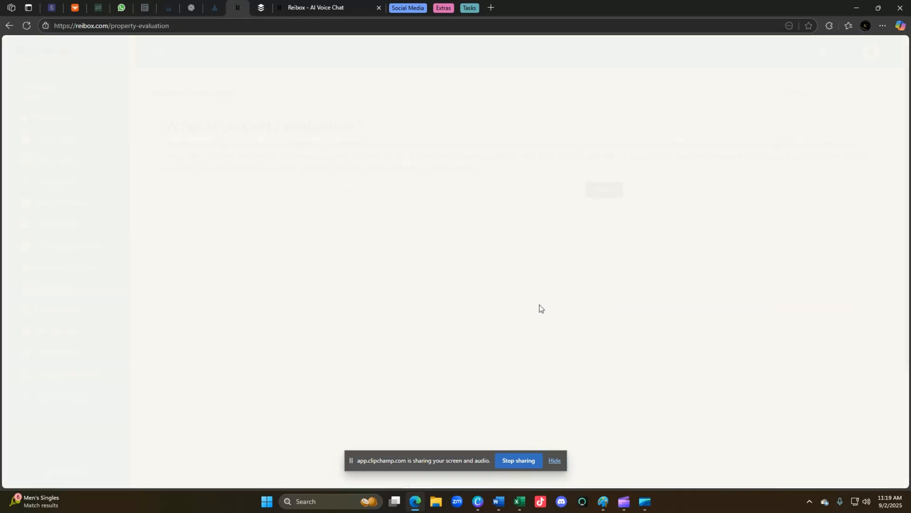
{"action": "left_click", "coordinate": [319, 193]}
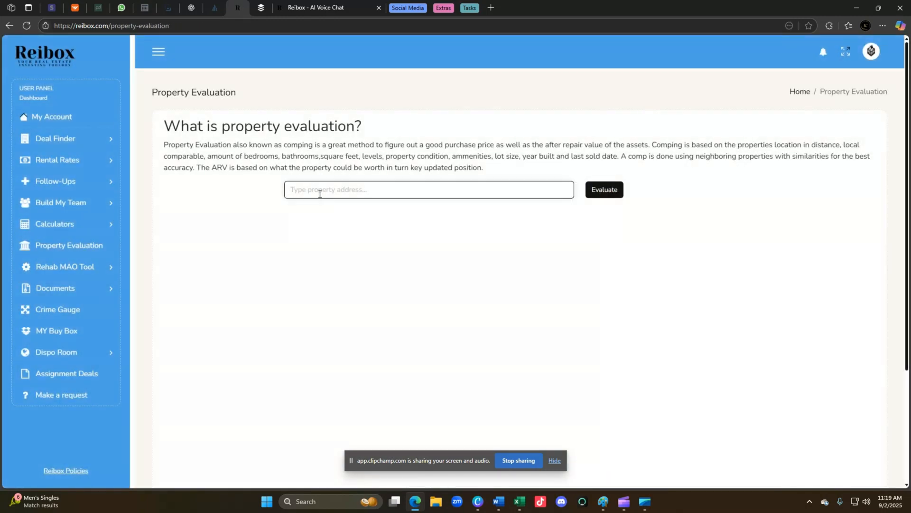
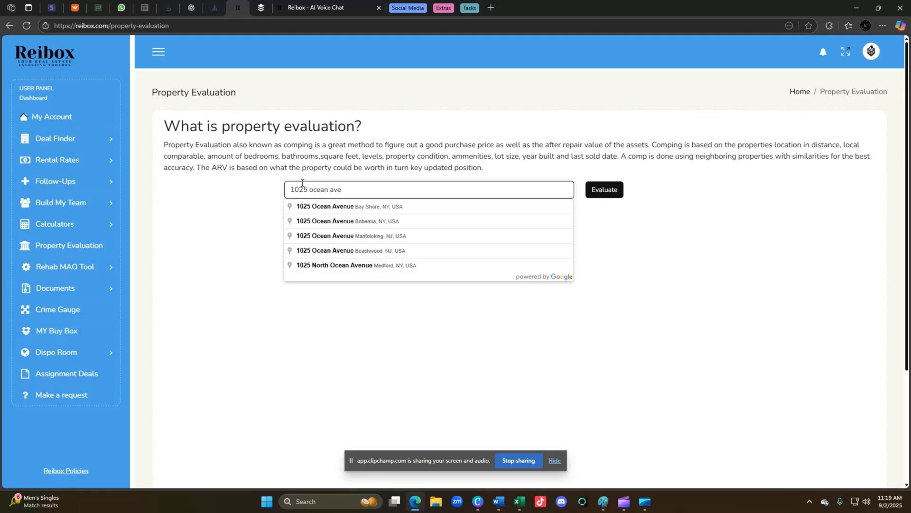
{"action": "left_click", "coordinate": [359, 208]}
{"action": "left_click", "coordinate": [608, 192]}
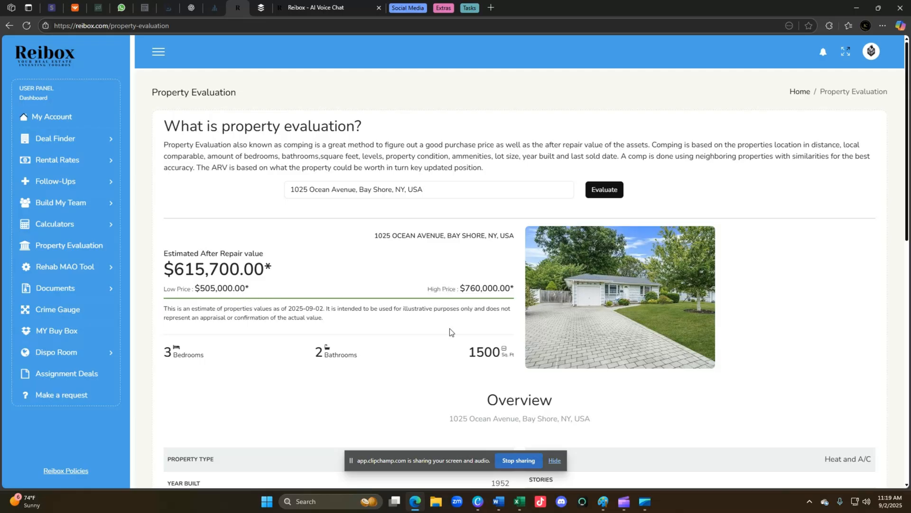
Review the Suffolk County property report and location map, then expand Rehab MAO Tool.
{"action": "scroll", "coordinate": [455, 334], "scroll_direction": "down", "scroll_amount": 9}
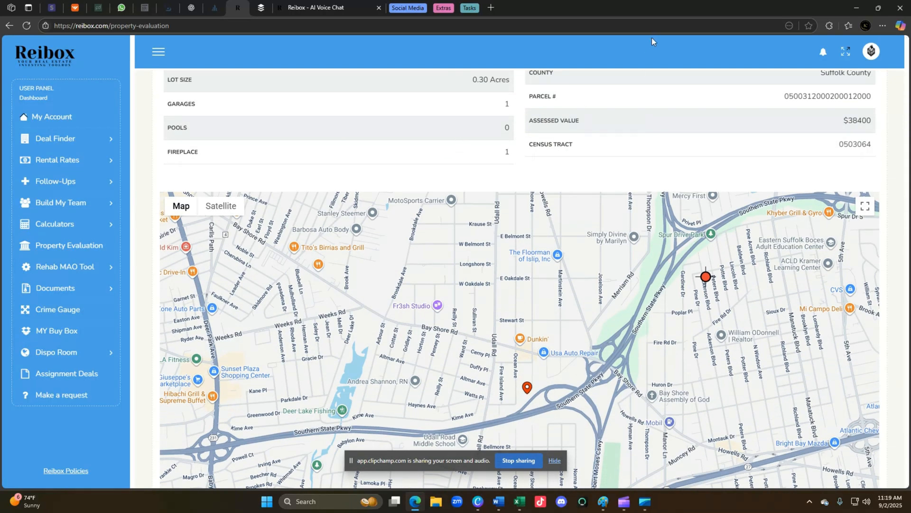
{"action": "scroll", "coordinate": [636, 113], "scroll_direction": "down", "scroll_amount": 2}
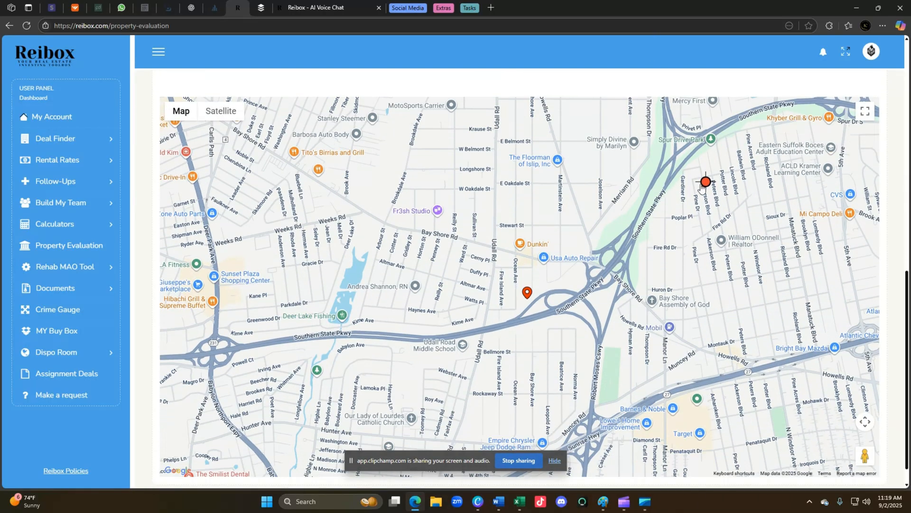
{"action": "mouse_move", "coordinate": [706, 189]}
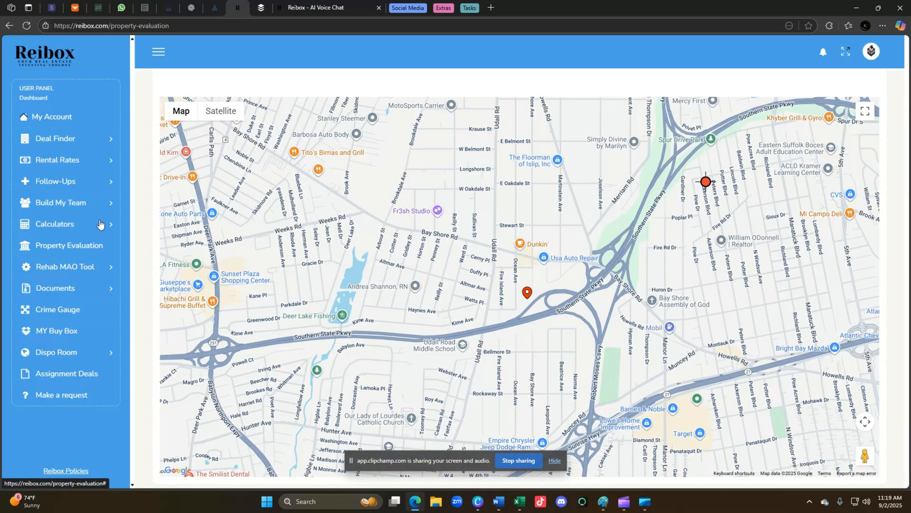
{"action": "left_click", "coordinate": [86, 268]}
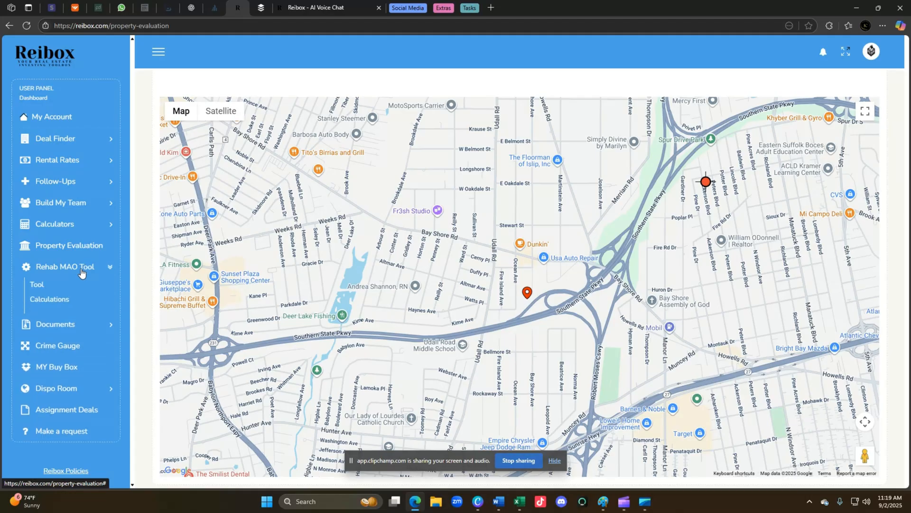
In the Renovation Guide, include Light Renovation (Reno #2) at 1200 sq ft for $13176.00.
{"action": "left_click", "coordinate": [36, 283]}
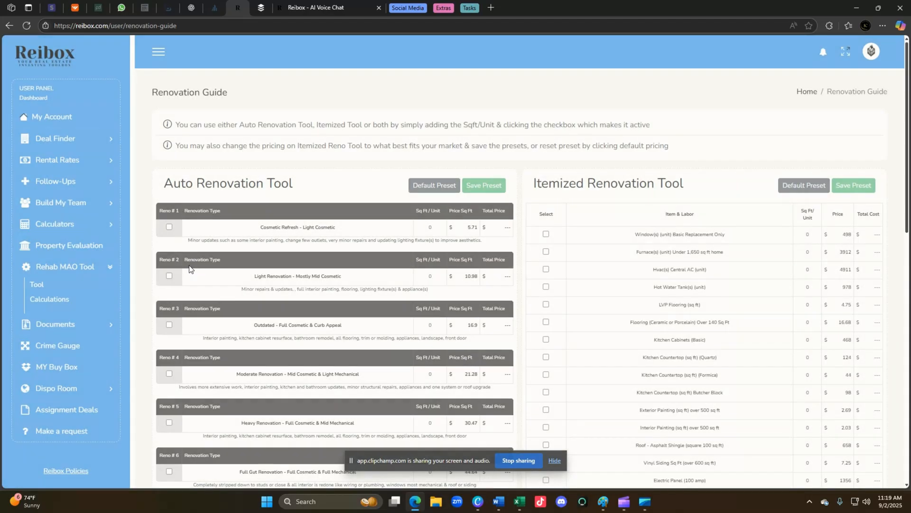
{"action": "scroll", "coordinate": [366, 261], "scroll_direction": "down", "scroll_amount": 3}
{"action": "scroll", "coordinate": [375, 252], "scroll_direction": "up", "scroll_amount": 2}
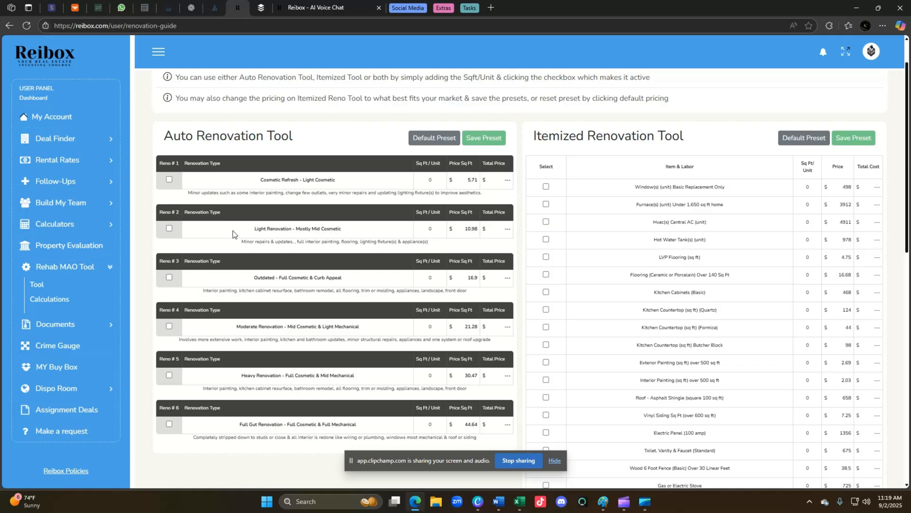
{"action": "left_click", "coordinate": [169, 229]}
{"action": "double_click", "coordinate": [426, 227]}
{"action": "type", "text": "1200"}
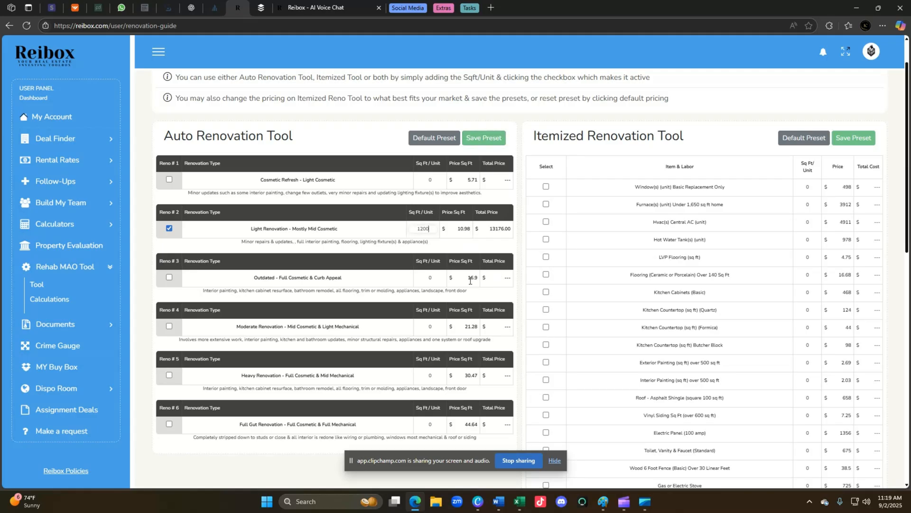
Change Light Renovation's saved auto pricing from $10.98 to $13.50 per sq ft.
{"action": "left_click", "coordinate": [481, 137]}
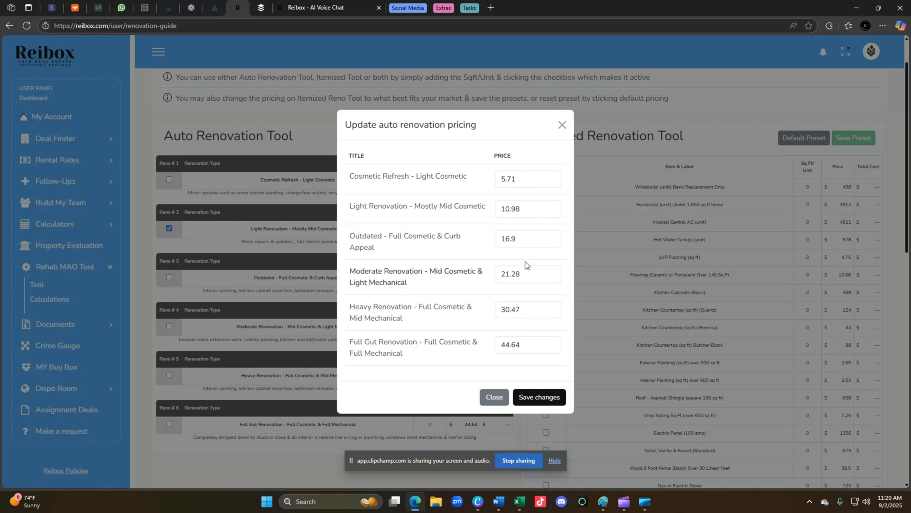
{"action": "left_click_drag", "start_coordinate": [526, 209], "coordinate": [490, 206]}
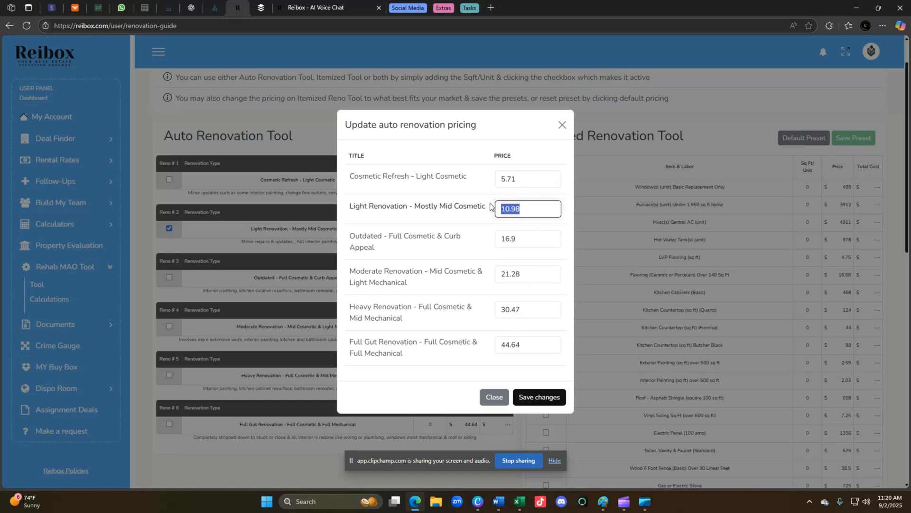
{"action": "type", "text": "13.50"}
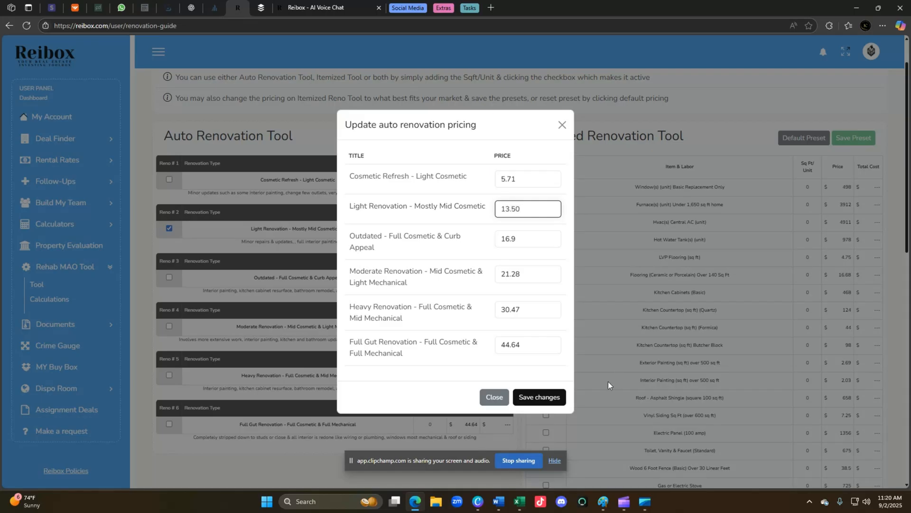
{"action": "left_click", "coordinate": [545, 404]}
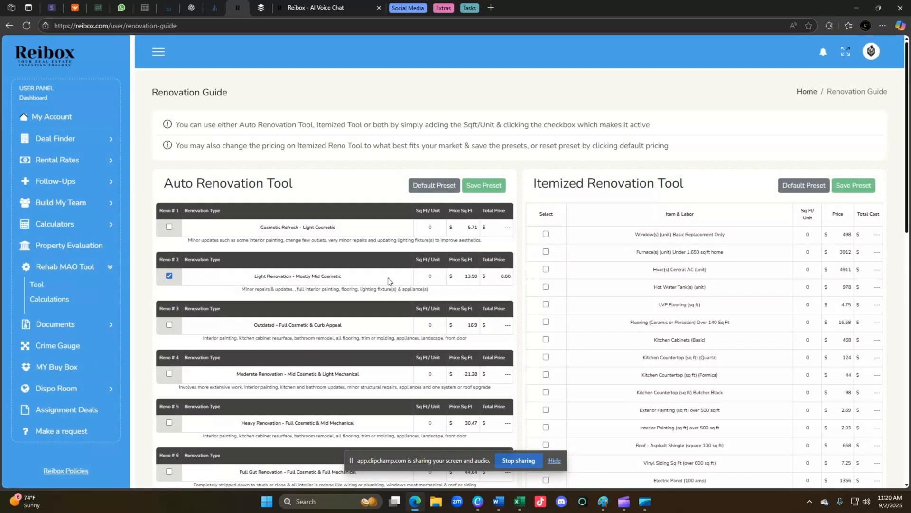
Re-enter 1200 sq ft for Light Renovation.
{"action": "left_click", "coordinate": [433, 276]}
{"action": "type", "text": "1200"}
{"action": "scroll", "coordinate": [371, 188], "scroll_direction": "down", "scroll_amount": 6}
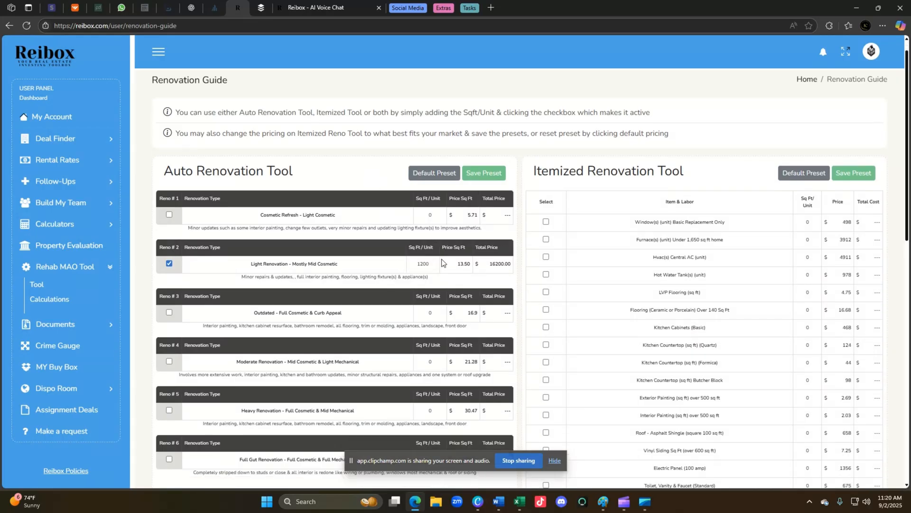
{"action": "scroll", "coordinate": [500, 243], "scroll_direction": "down", "scroll_amount": 5}
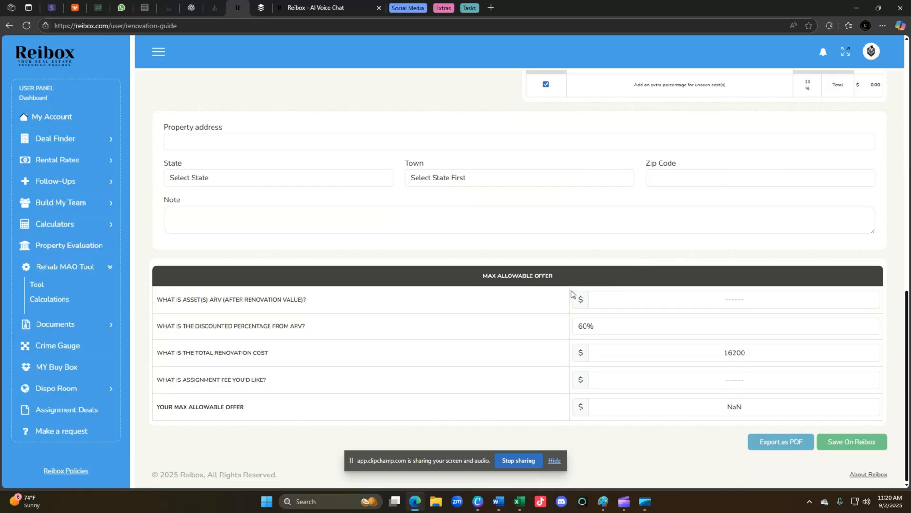
{"action": "scroll", "coordinate": [483, 244], "scroll_direction": "up", "scroll_amount": 5}
{"action": "scroll", "coordinate": [485, 246], "scroll_direction": "down", "scroll_amount": 1}
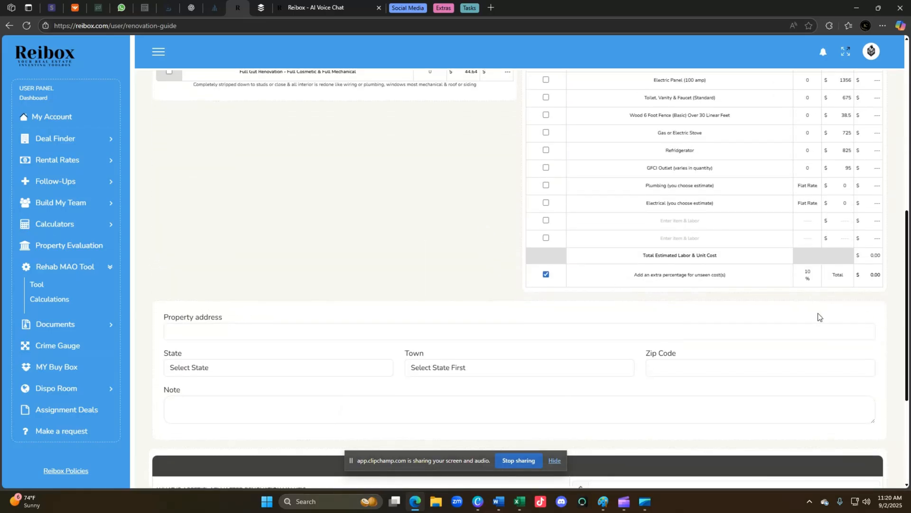
{"action": "scroll", "coordinate": [797, 306], "scroll_direction": "up", "scroll_amount": 8}
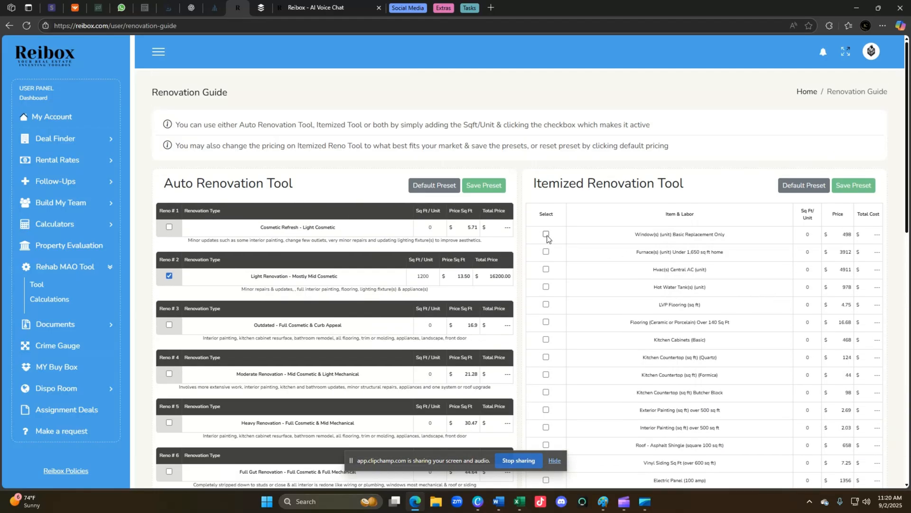
Add window replacement and a second itemized cost, each with quantity 1.
{"action": "left_click", "coordinate": [546, 234]}
{"action": "left_click", "coordinate": [546, 304]}
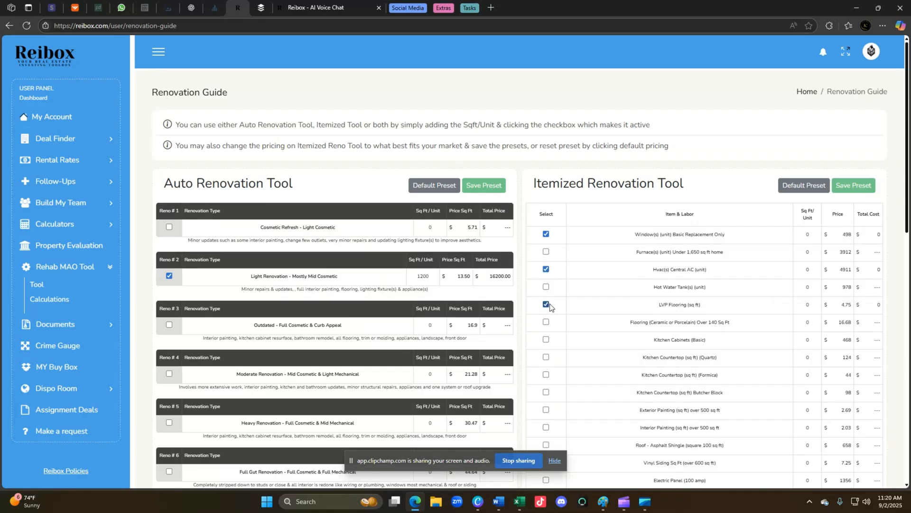
{"action": "left_click", "coordinate": [802, 234]}
{"action": "type", "text": "1"}
{"action": "left_click", "coordinate": [808, 252]}
{"action": "type", "text": "1"}
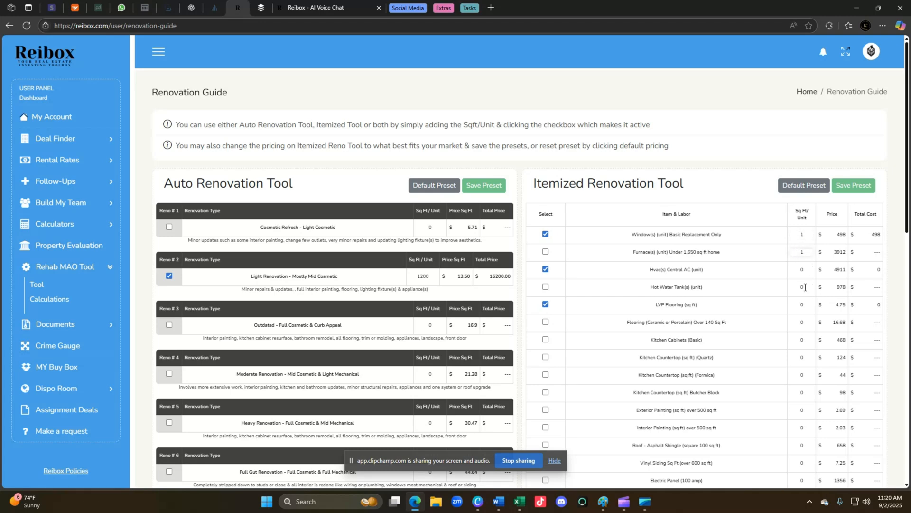
{"action": "scroll", "coordinate": [714, 354], "scroll_direction": "down", "scroll_amount": 5}
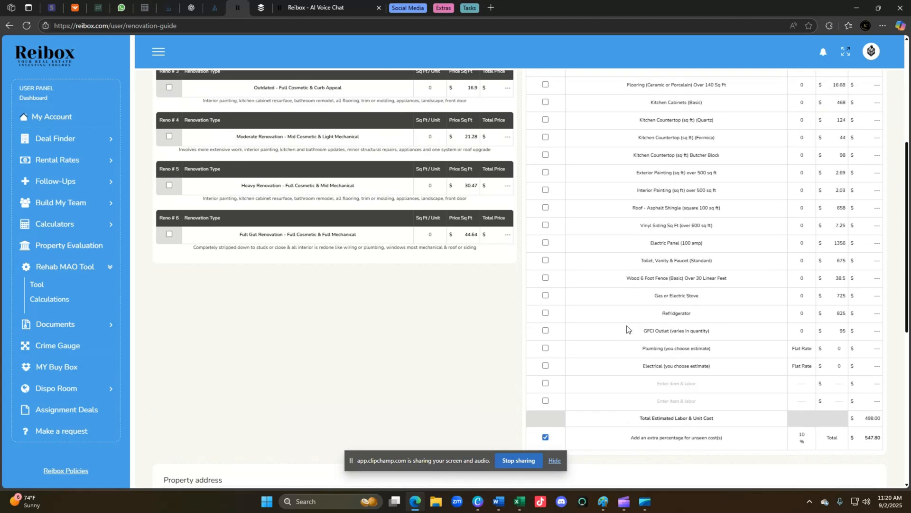
{"action": "scroll", "coordinate": [543, 318], "scroll_direction": "down", "scroll_amount": 1}
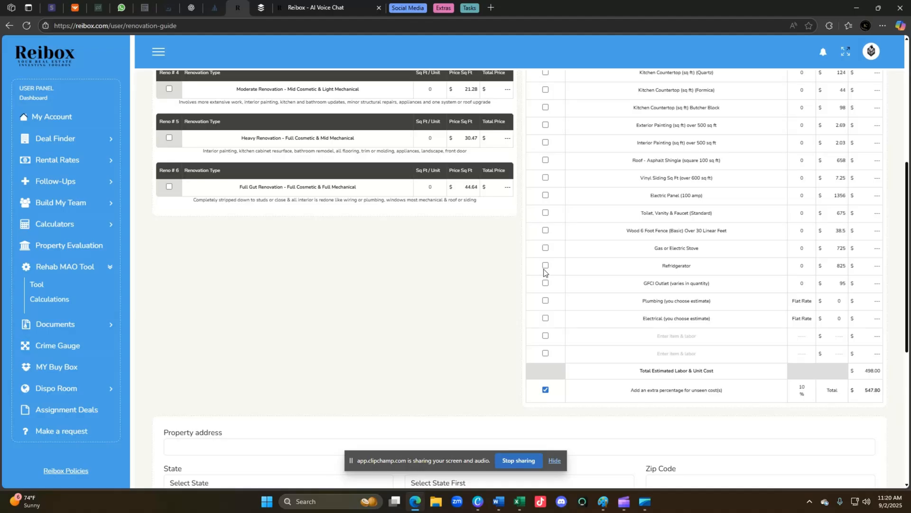
Add a gas or electric stove and a refrigerator at quantity 1 each, totaling 18452.8.
{"action": "left_click", "coordinate": [545, 248]}
{"action": "left_click", "coordinate": [545, 265]}
{"action": "left_click", "coordinate": [802, 248]}
{"action": "type", "text": "1"}
{"action": "left_click", "coordinate": [797, 266]}
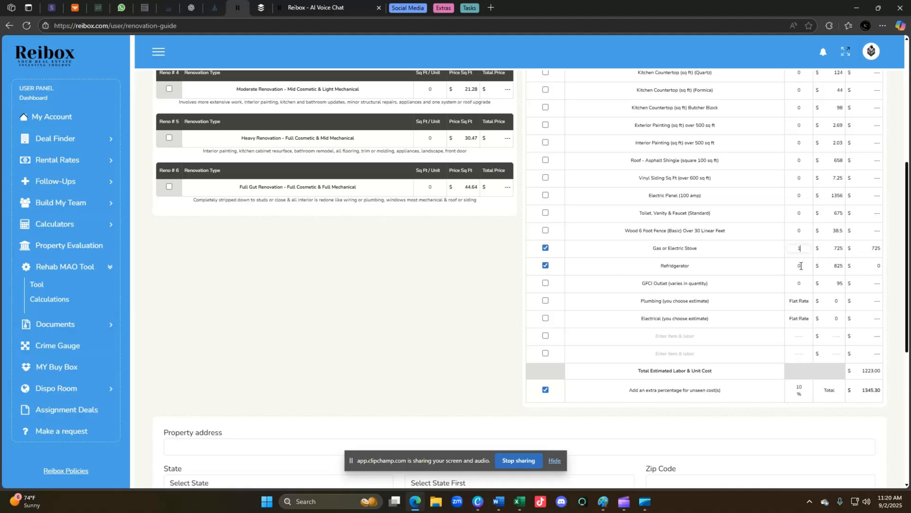
{"action": "type", "text": "1"}
{"action": "scroll", "coordinate": [732, 301], "scroll_direction": "up", "scroll_amount": 2}
{"action": "scroll", "coordinate": [785, 316], "scroll_direction": "down", "scroll_amount": 6}
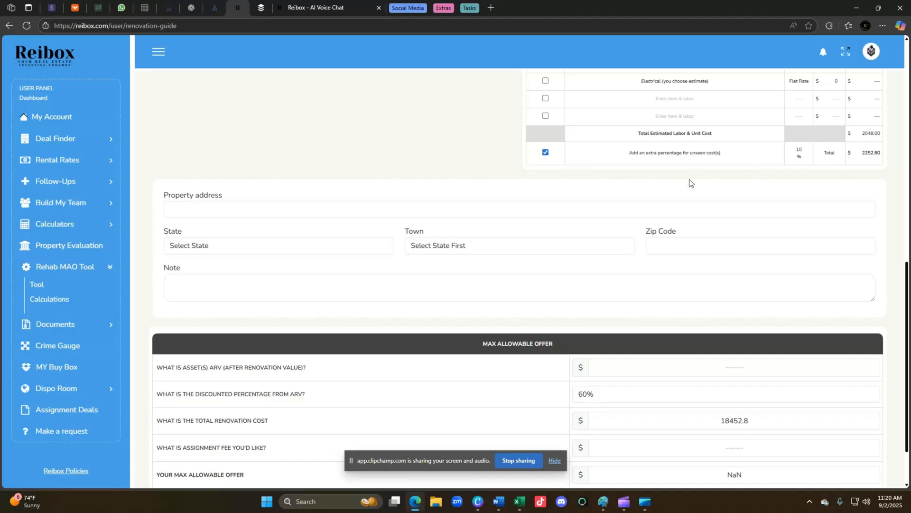
{"action": "scroll", "coordinate": [737, 199], "scroll_direction": "up", "scroll_amount": 2}
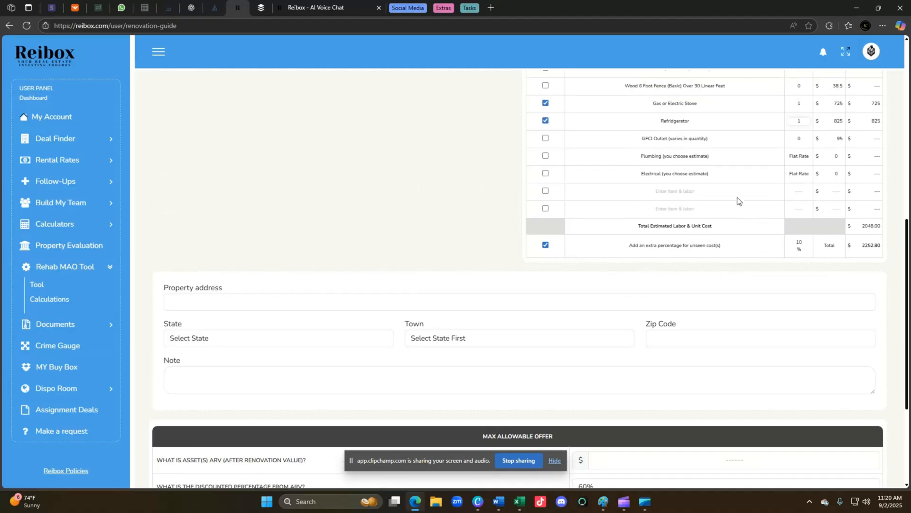
{"action": "scroll", "coordinate": [725, 207], "scroll_direction": "down", "scroll_amount": 4}
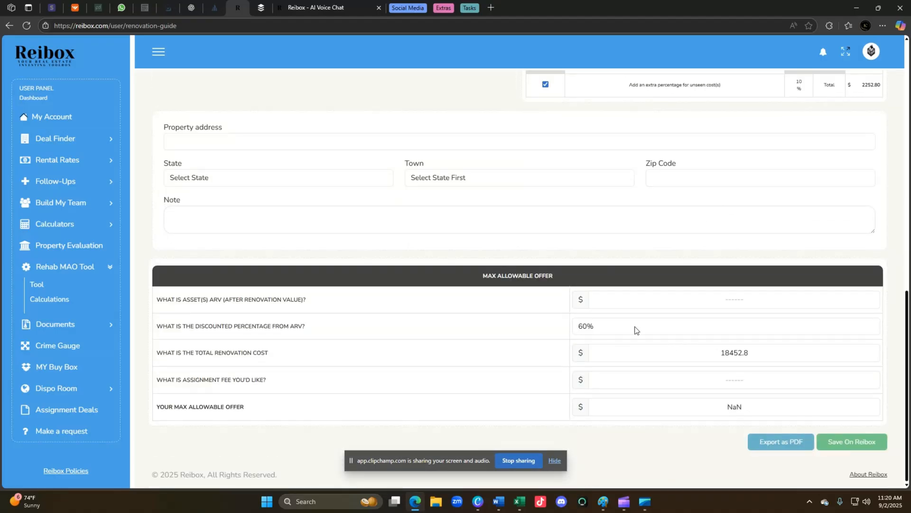
{"action": "left_click", "coordinate": [628, 297]}
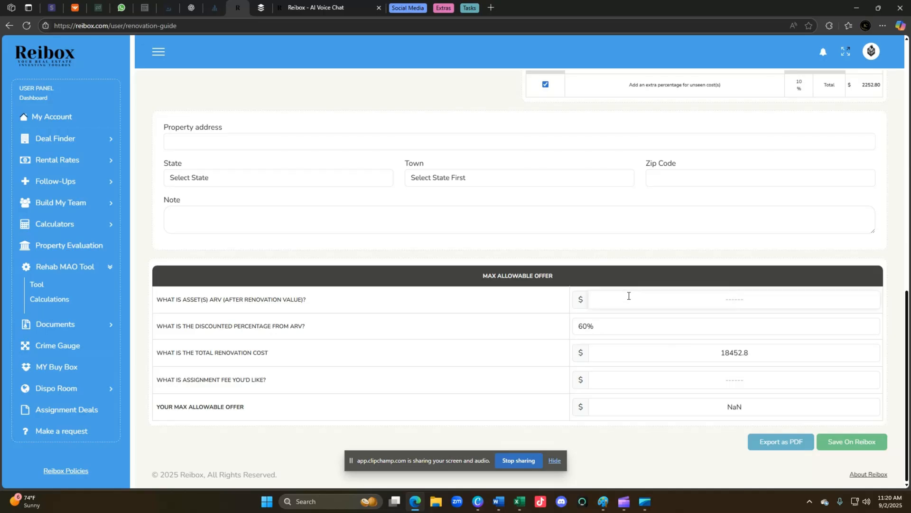
Enter $235000 ARV, 75% discount and 7500 assignment fee, then export the 150297.20 offer as PDF.
{"action": "type", "text": "235000"}
{"action": "left_click", "coordinate": [689, 332]}
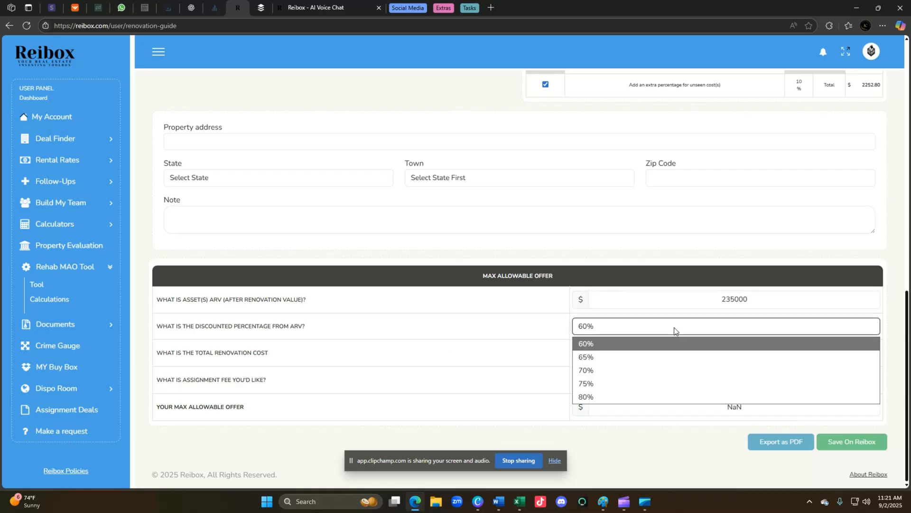
{"action": "left_click", "coordinate": [613, 384]}
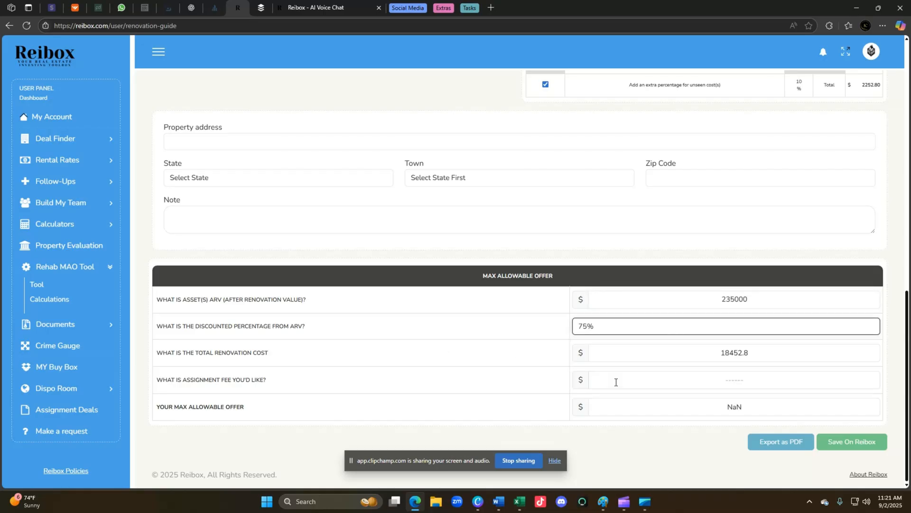
{"action": "left_click", "coordinate": [674, 376]}
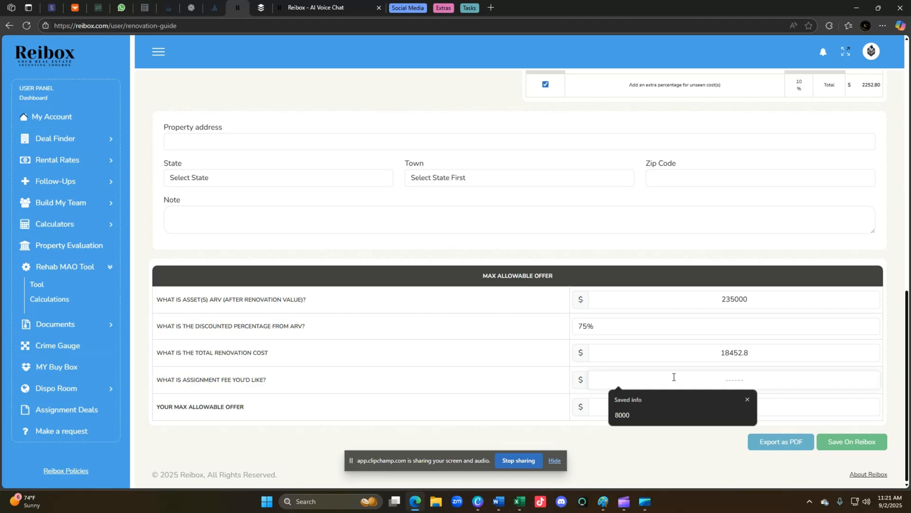
{"action": "type", "text": "7500"}
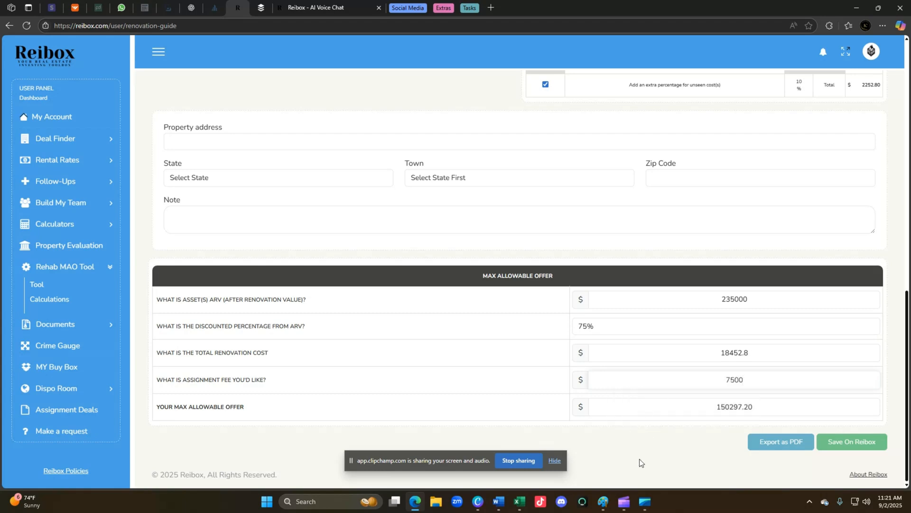
{"action": "left_click", "coordinate": [640, 462]}
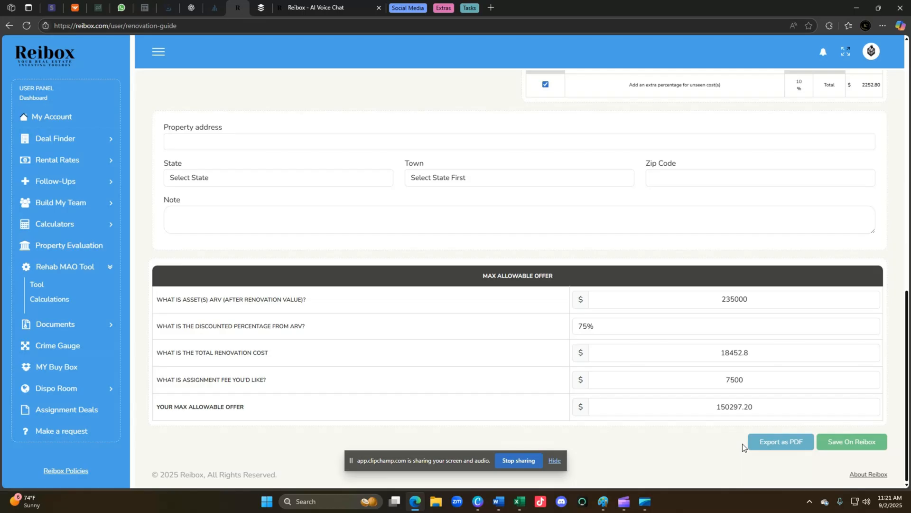
{"action": "left_click", "coordinate": [821, 441]}
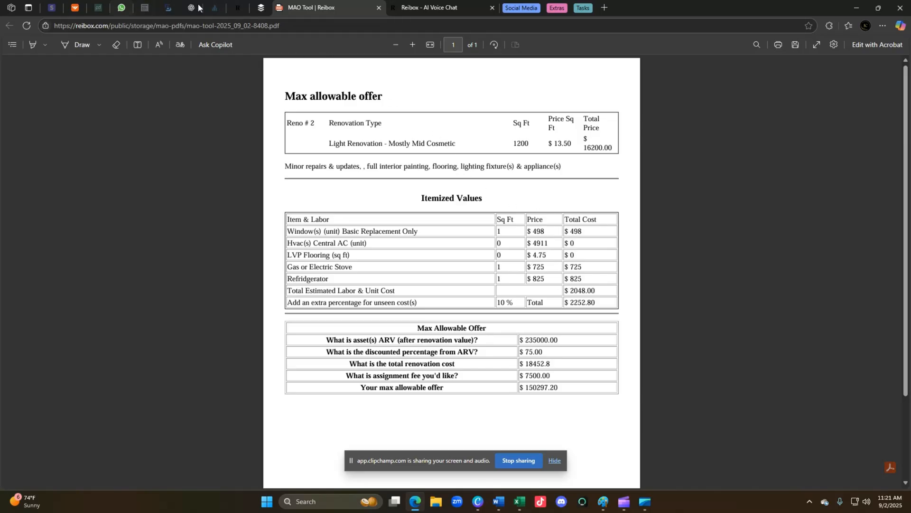
Switch back to the Reibox Renovation Guide browser tab.
{"action": "left_click", "coordinate": [236, 8]}
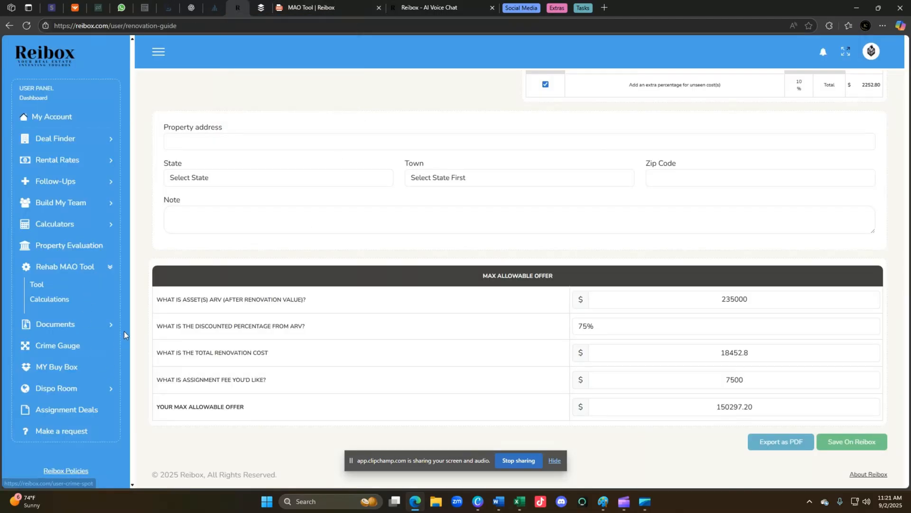
Open the Crime Gauge page.
{"action": "scroll", "coordinate": [263, 315], "scroll_direction": "up", "scroll_amount": 5}
{"action": "scroll", "coordinate": [263, 315], "scroll_direction": "down", "scroll_amount": 5}
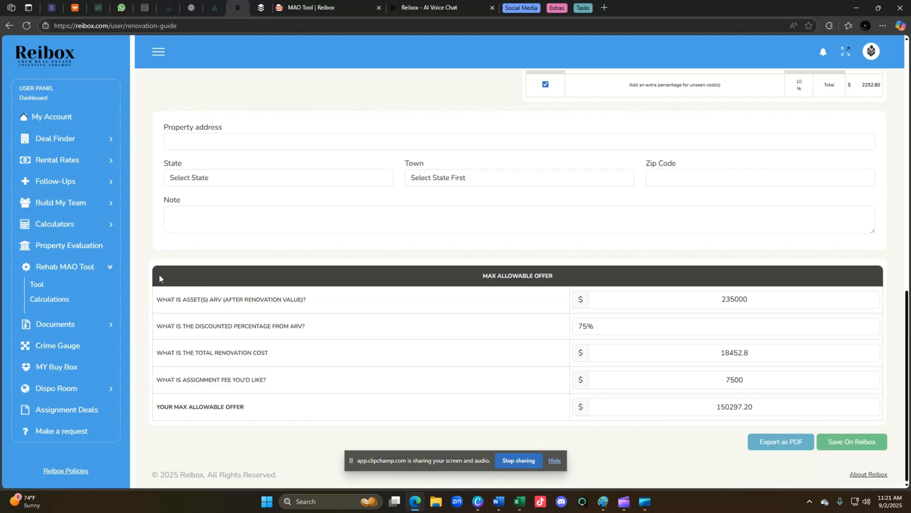
{"action": "left_click", "coordinate": [68, 346]}
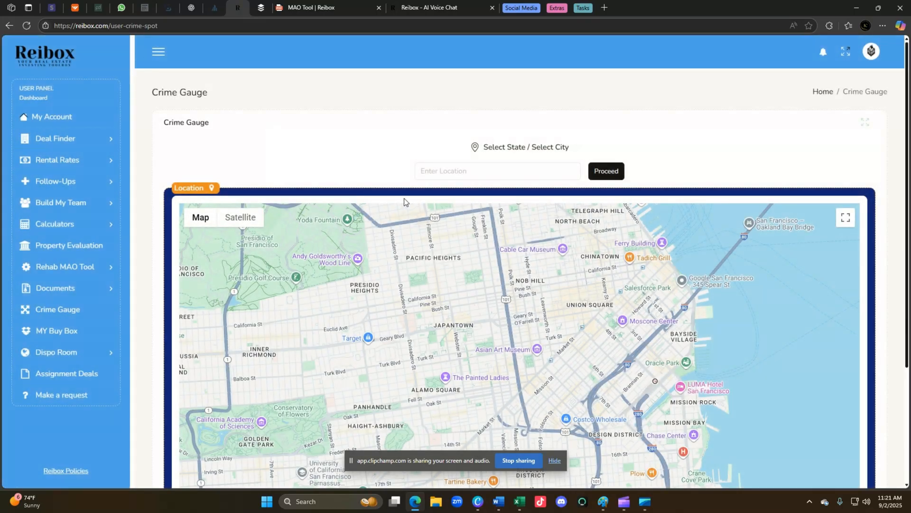
{"action": "left_click", "coordinate": [474, 170]}
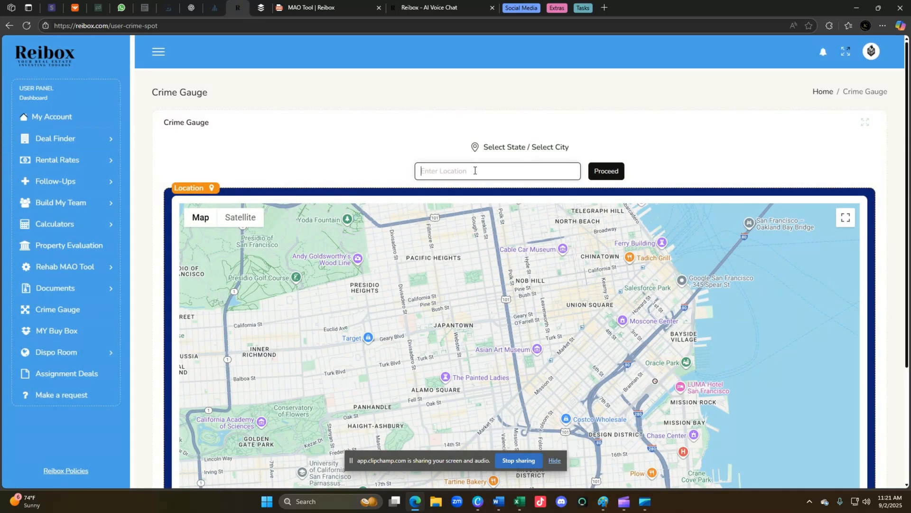
{"action": "scroll", "coordinate": [665, 143], "scroll_direction": "down", "scroll_amount": 5}
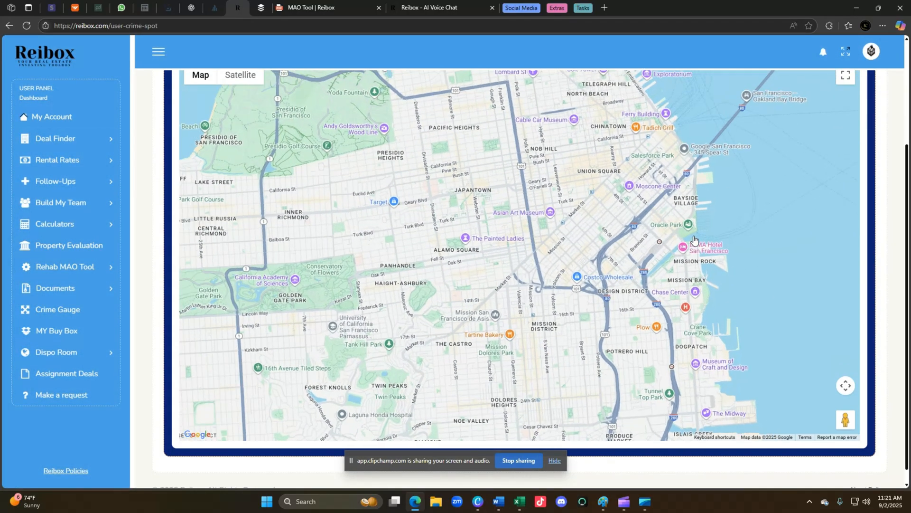
{"action": "scroll", "coordinate": [770, 171], "scroll_direction": "up", "scroll_amount": 5}
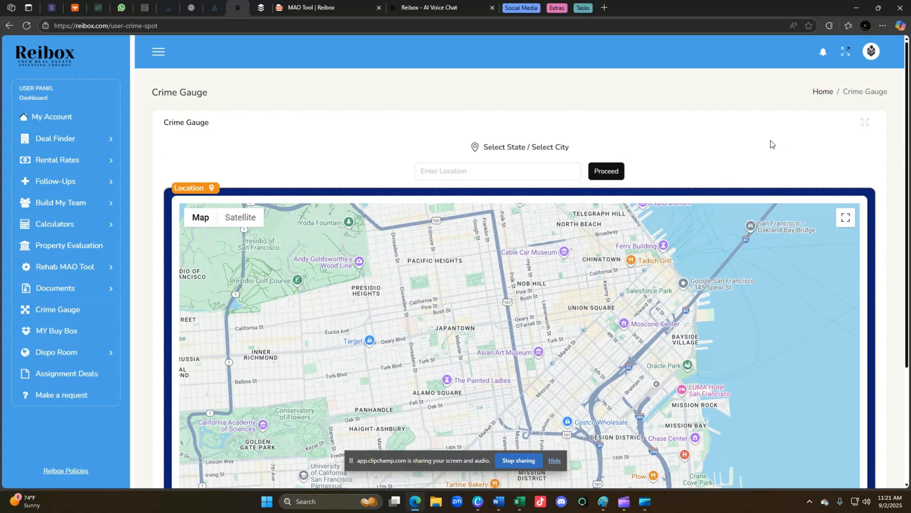
{"action": "left_click", "coordinate": [474, 171]}
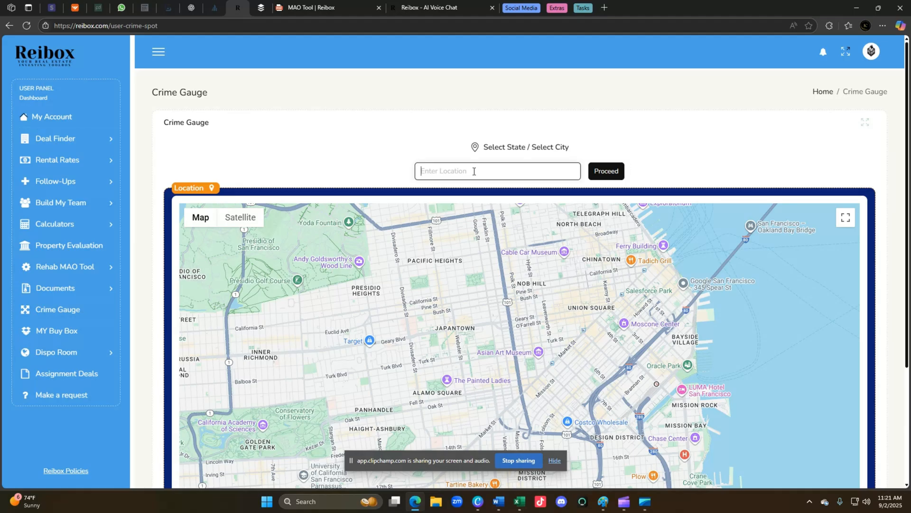
{"action": "type", "text": "1837"}
{"action": "left_click", "coordinate": [479, 198]}
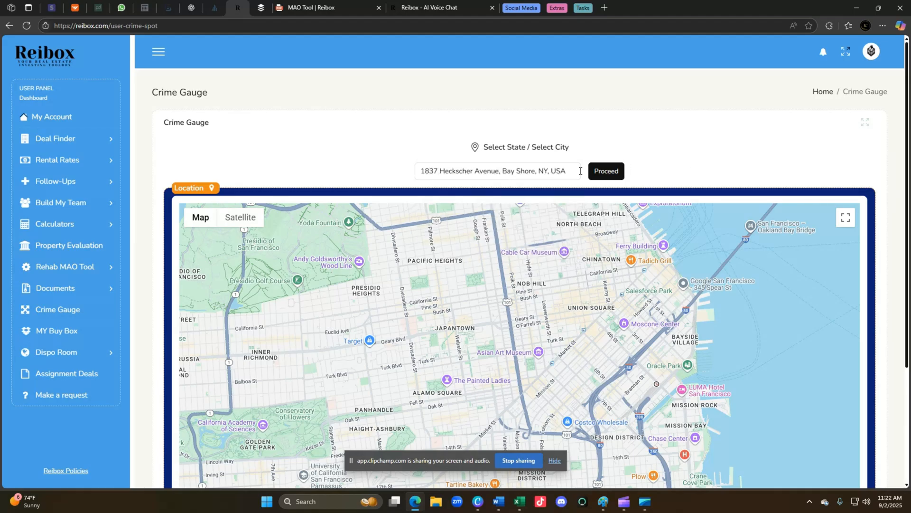
{"action": "left_click", "coordinate": [611, 177]}
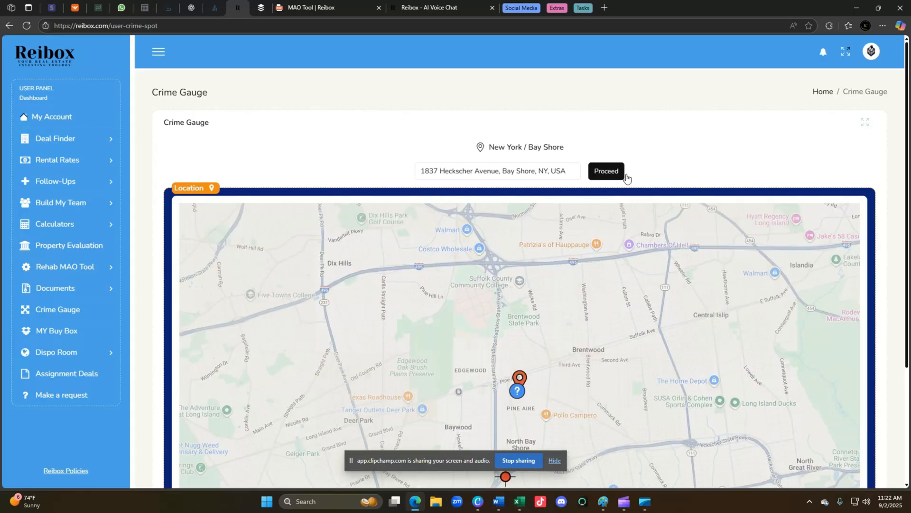
{"action": "scroll", "coordinate": [889, 178], "scroll_direction": "down", "scroll_amount": 3}
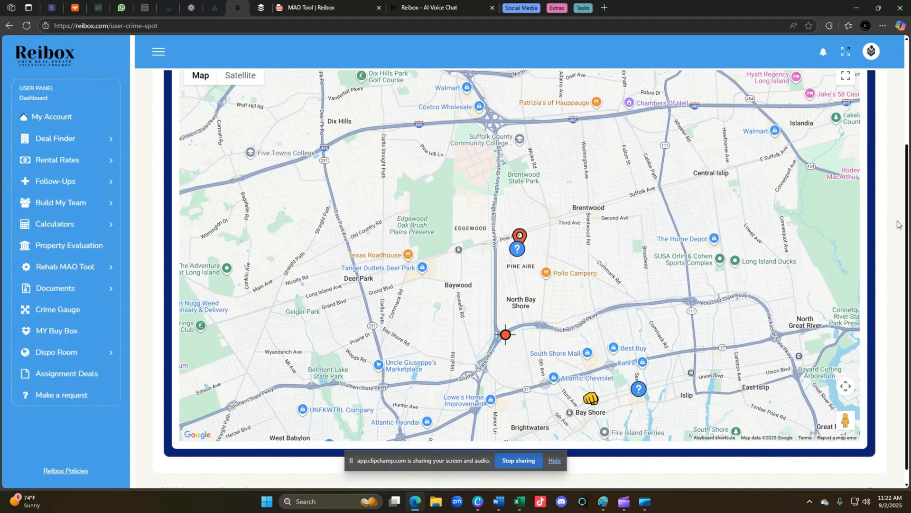
{"action": "mouse_move", "coordinate": [597, 402]}
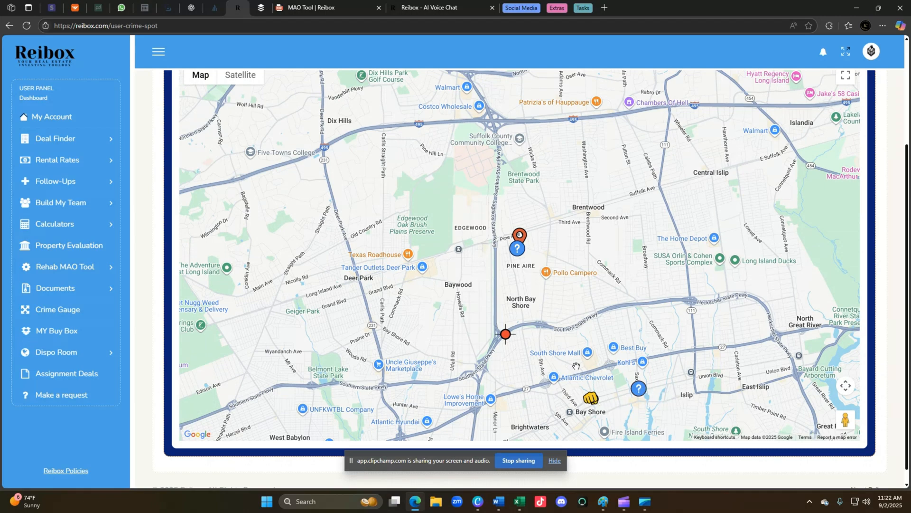
{"action": "mouse_move", "coordinate": [508, 334]}
{"action": "scroll", "coordinate": [890, 207], "scroll_direction": "down", "scroll_amount": 1}
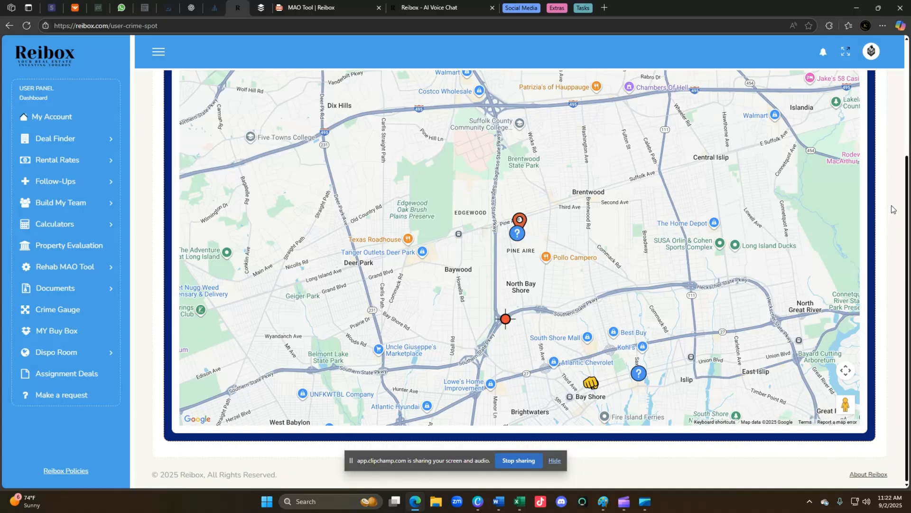
{"action": "scroll", "coordinate": [890, 207], "scroll_direction": "up", "scroll_amount": 4}
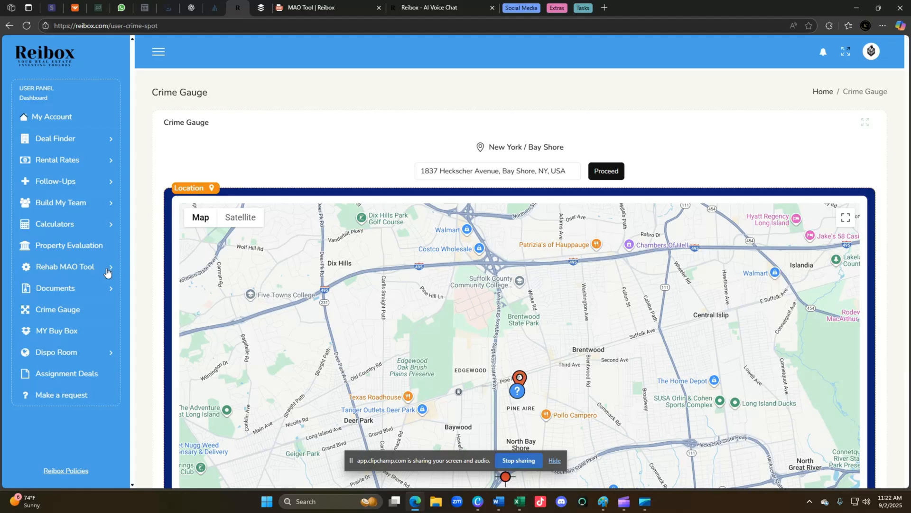
Browse the contract templates under Documents, then go to the My Buy Box page.
{"action": "left_click", "coordinate": [65, 288]}
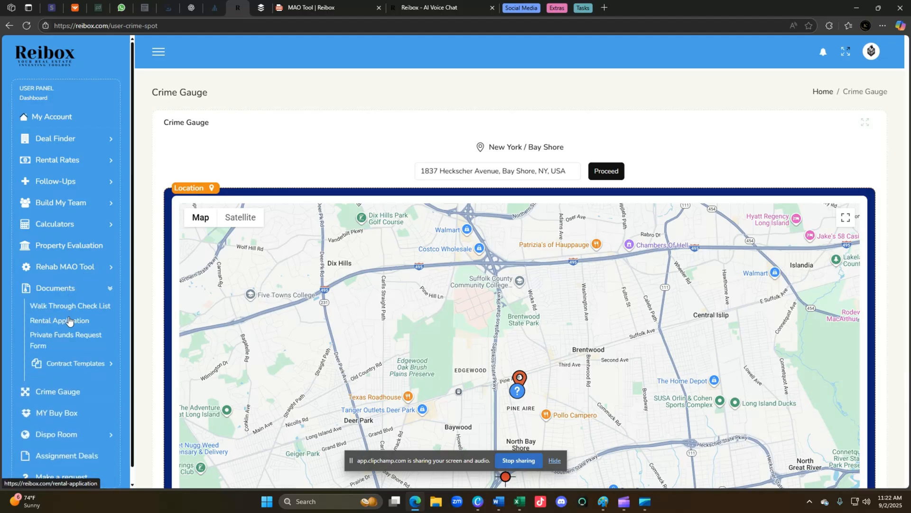
{"action": "left_click", "coordinate": [65, 363]}
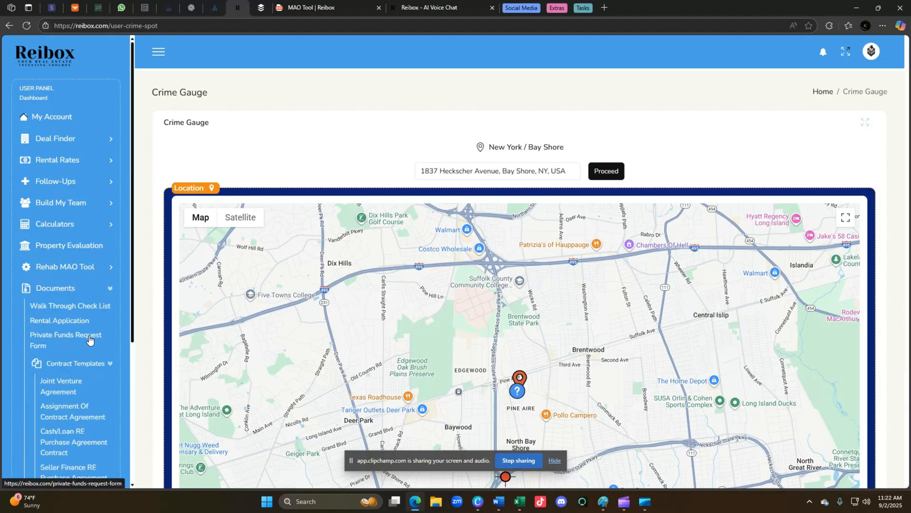
{"action": "scroll", "coordinate": [106, 337], "scroll_direction": "down", "scroll_amount": 1}
{"action": "scroll", "coordinate": [105, 336], "scroll_direction": "down", "scroll_amount": 1}
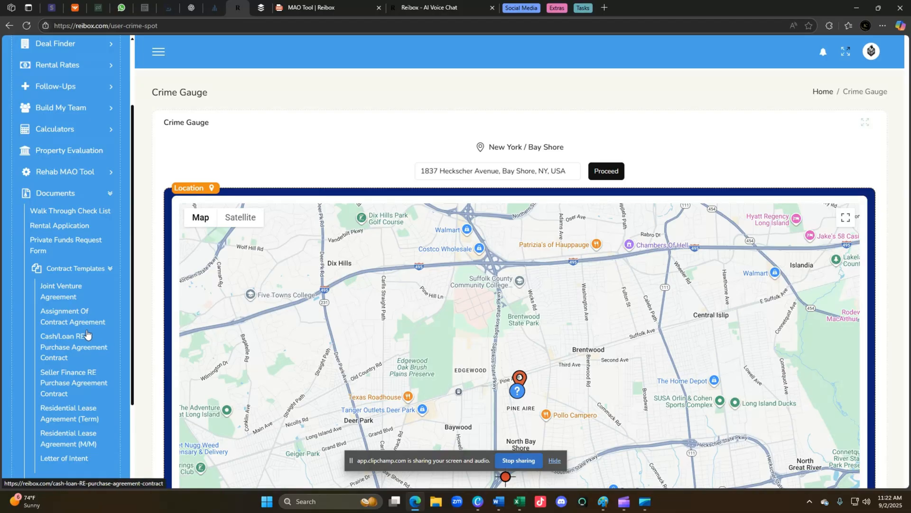
{"action": "scroll", "coordinate": [91, 327], "scroll_direction": "down", "scroll_amount": 2}
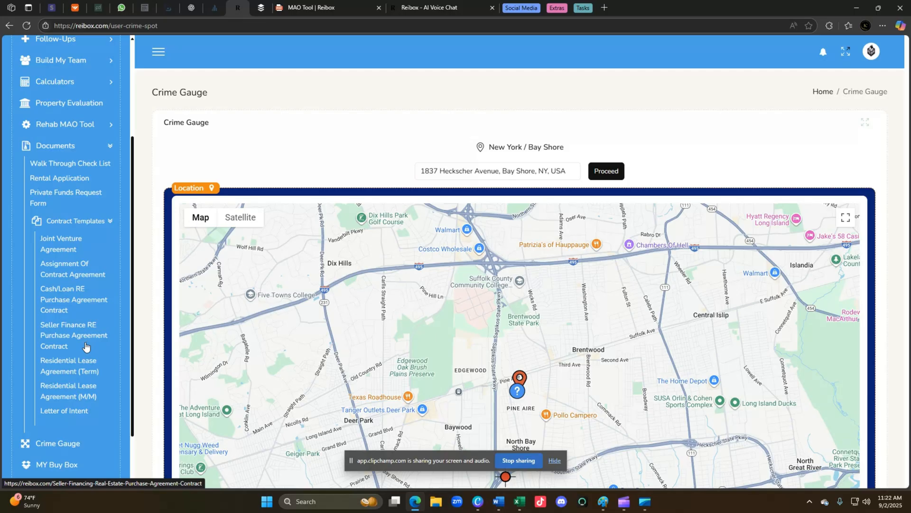
{"action": "scroll", "coordinate": [80, 344], "scroll_direction": "down", "scroll_amount": 2}
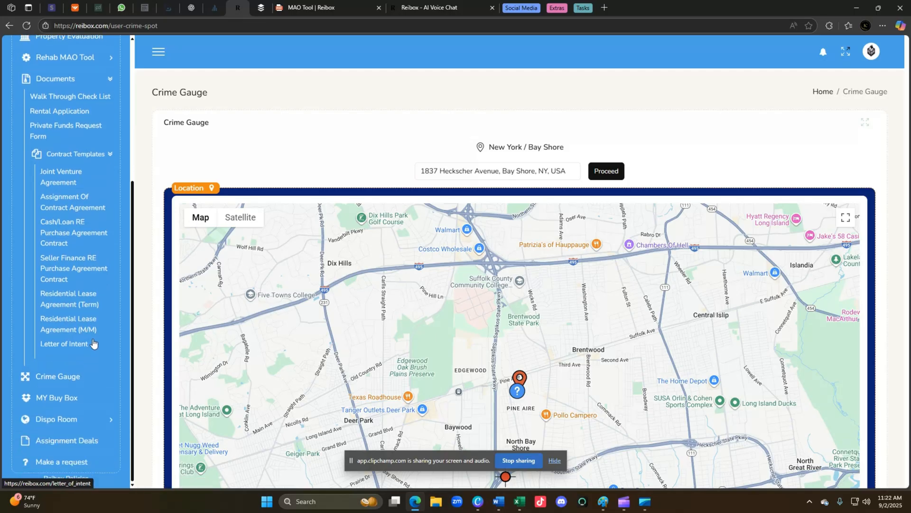
{"action": "scroll", "coordinate": [85, 369], "scroll_direction": "up", "scroll_amount": 3}
{"action": "scroll", "coordinate": [85, 366], "scroll_direction": "down", "scroll_amount": 2}
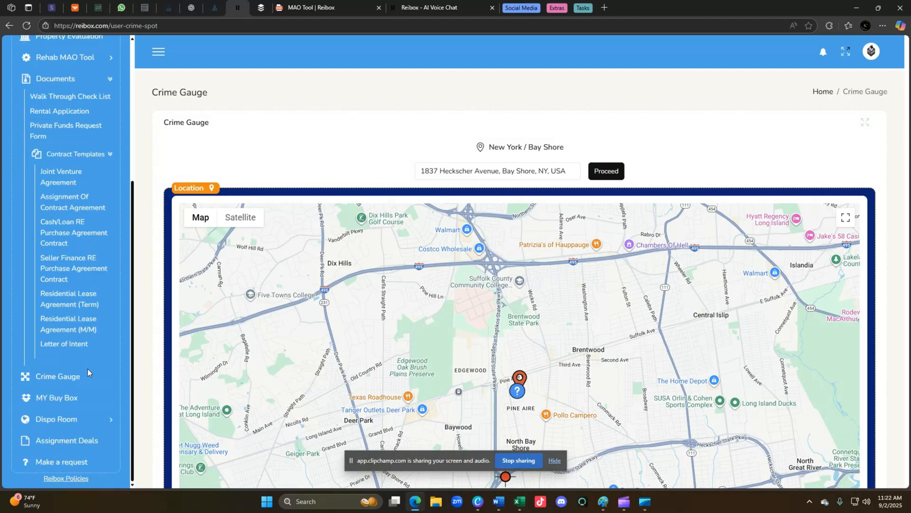
{"action": "left_click", "coordinate": [65, 399]}
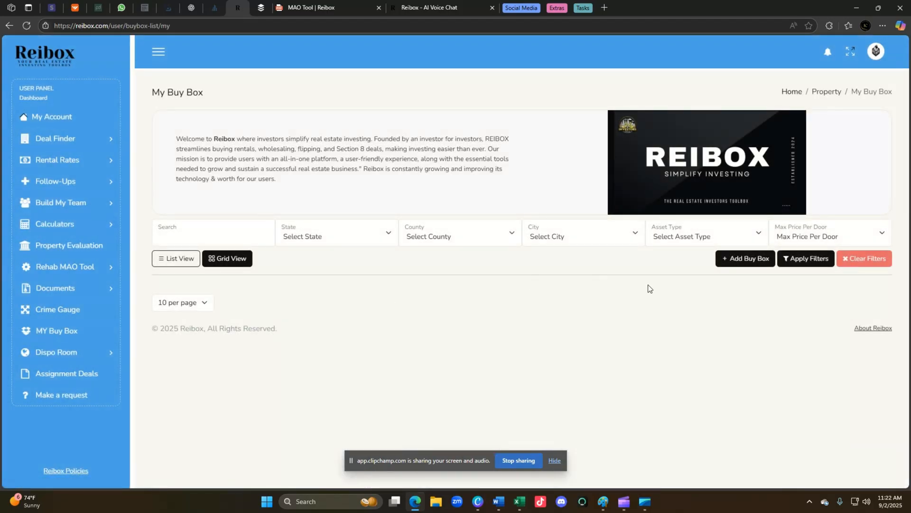
Review the Add Buy Box form, then list all properties in Deal Finder.
{"action": "left_click", "coordinate": [739, 258]}
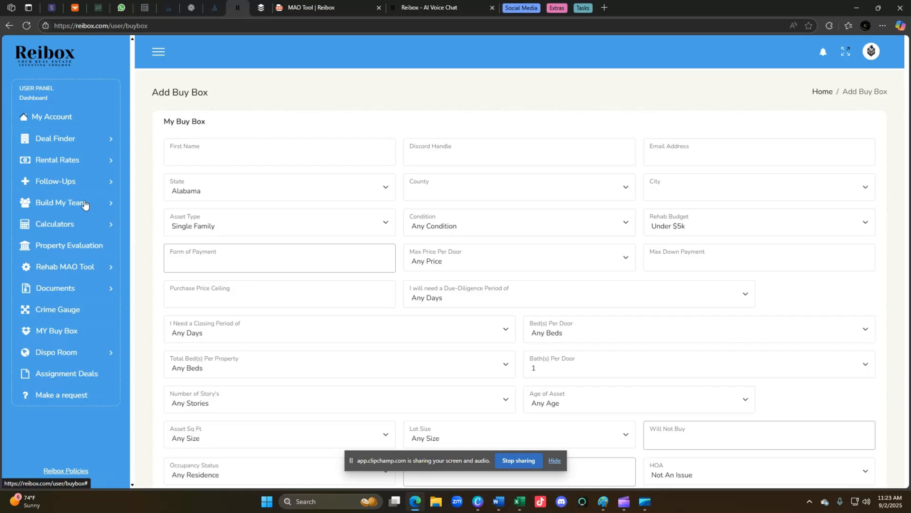
{"action": "left_click", "coordinate": [56, 138]}
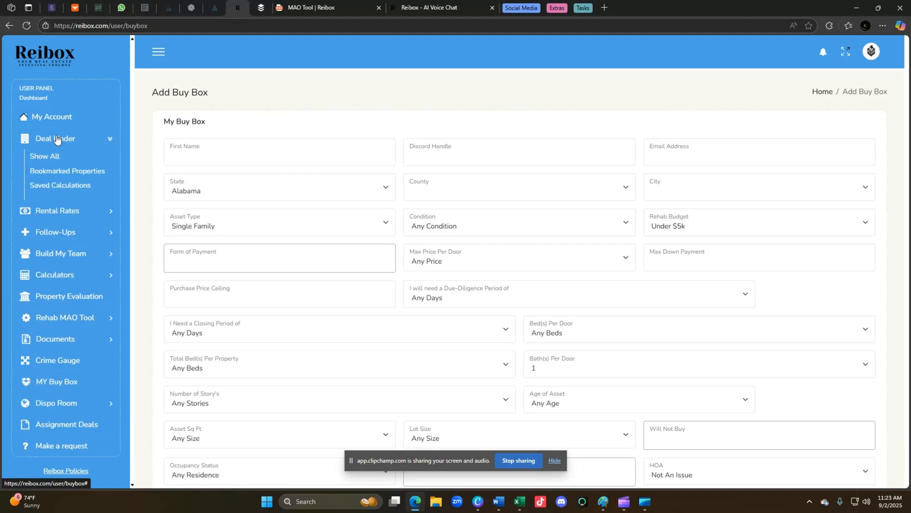
{"action": "left_click", "coordinate": [55, 155]}
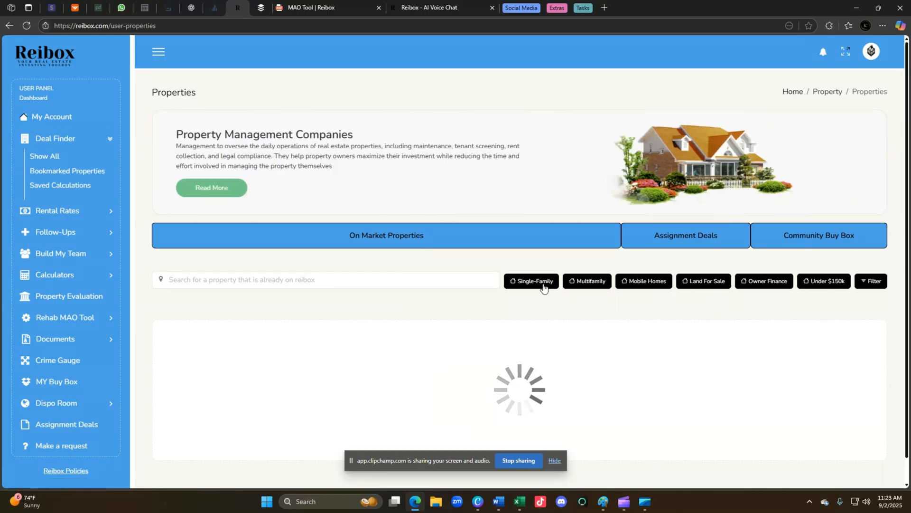
{"action": "left_click", "coordinate": [769, 285]}
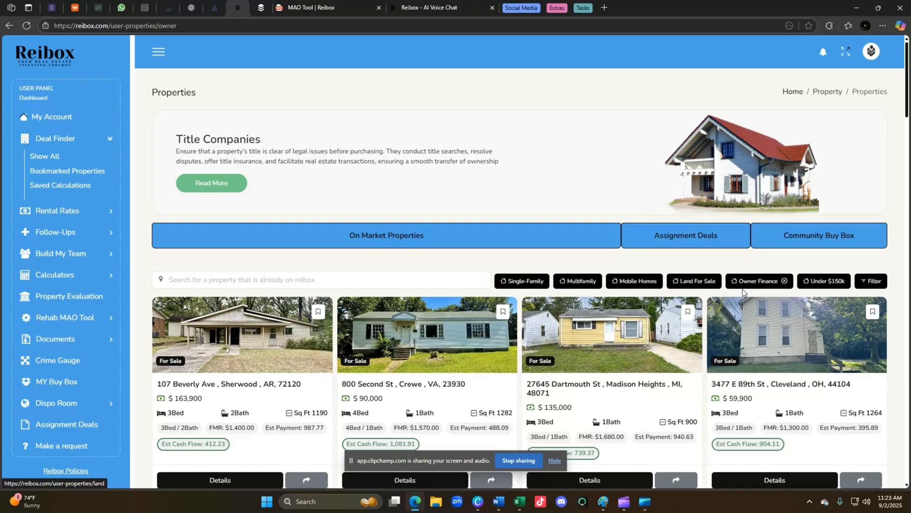
{"action": "left_click", "coordinate": [749, 285]}
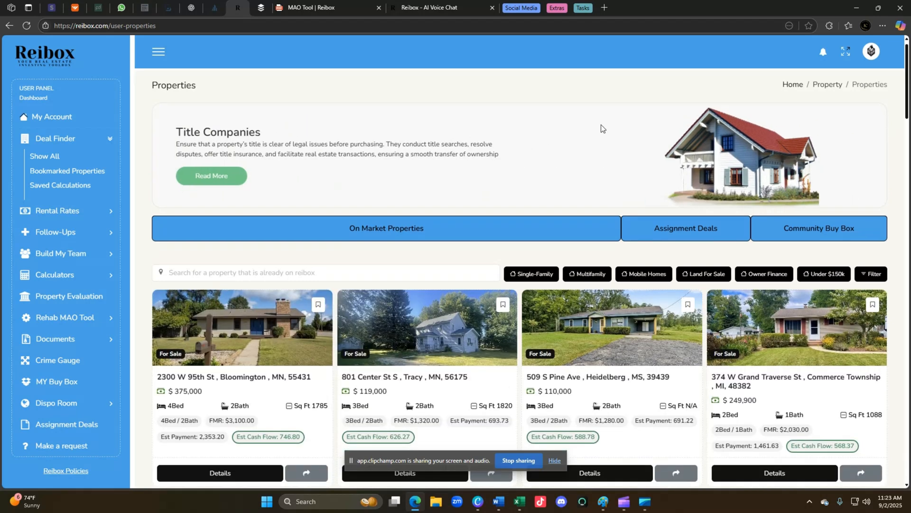
{"action": "scroll", "coordinate": [601, 125], "scroll_direction": "down", "scroll_amount": 2}
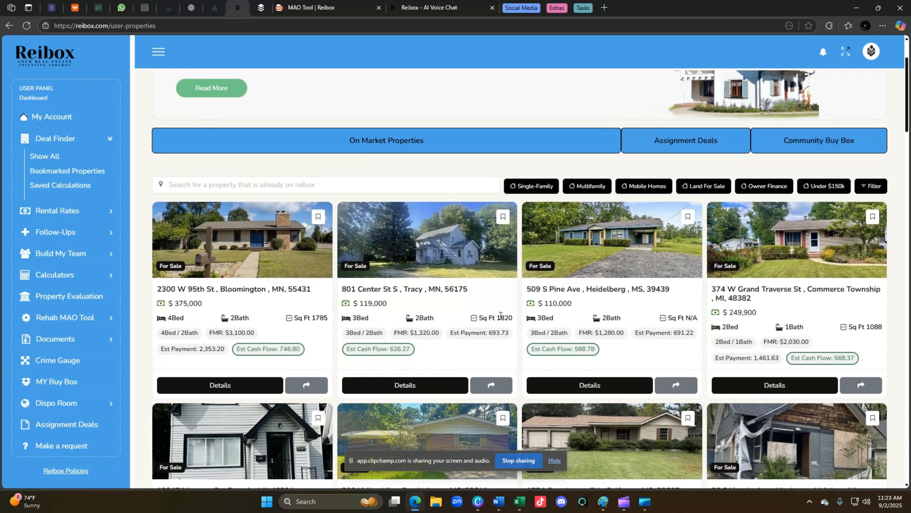
{"action": "scroll", "coordinate": [463, 401], "scroll_direction": "down", "scroll_amount": 3}
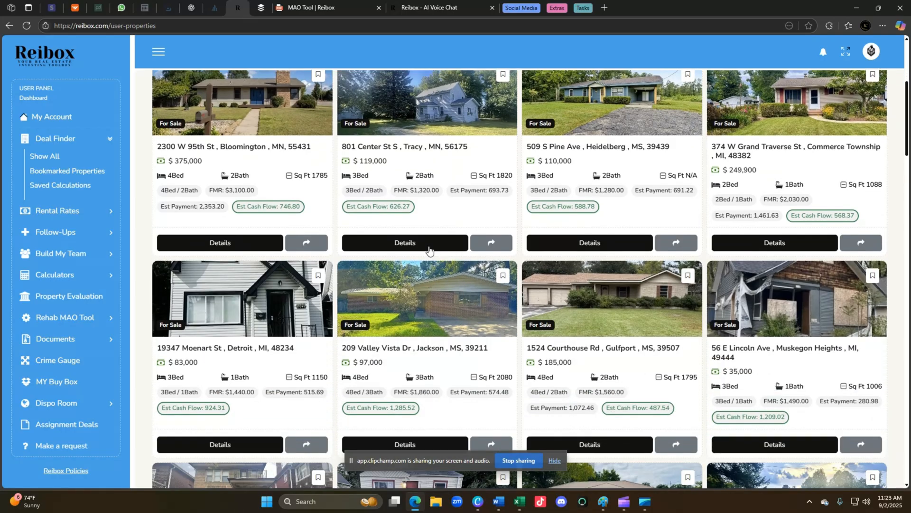
{"action": "left_click", "coordinate": [428, 246]}
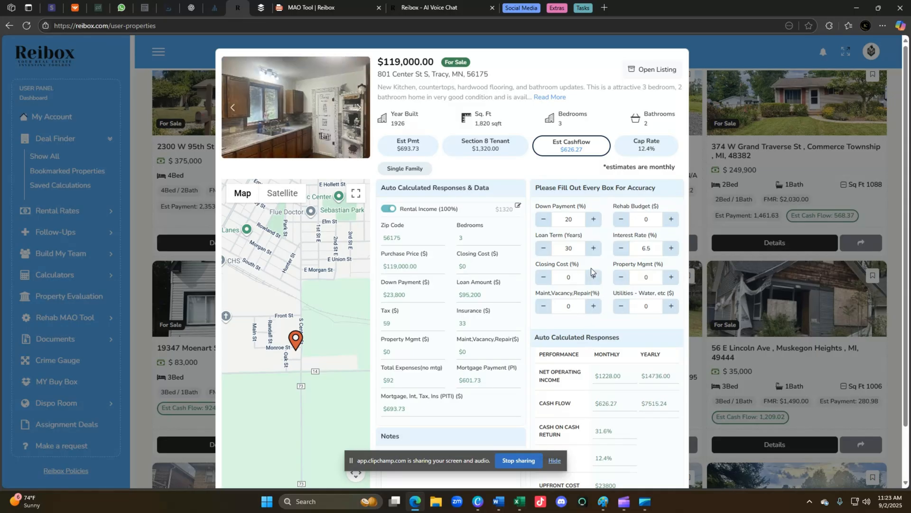
{"action": "left_click", "coordinate": [715, 43]}
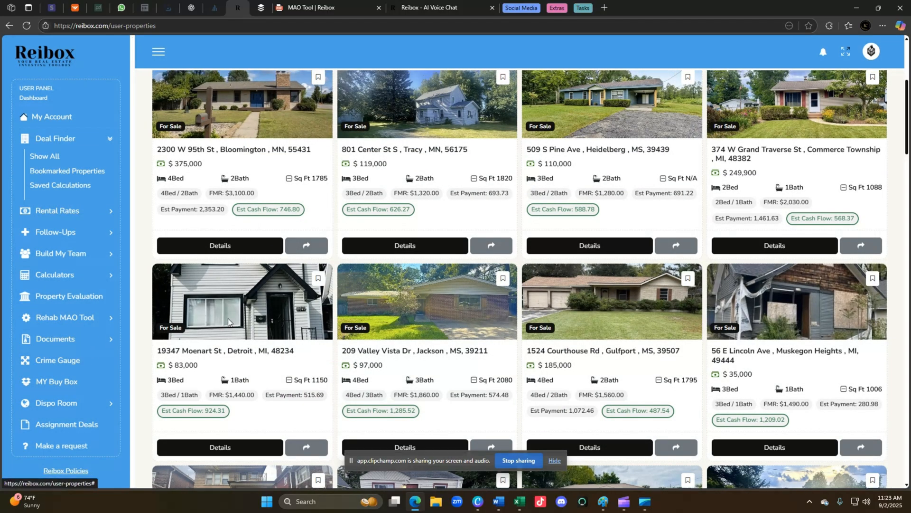
{"action": "scroll", "coordinate": [227, 318], "scroll_direction": "up", "scroll_amount": 1}
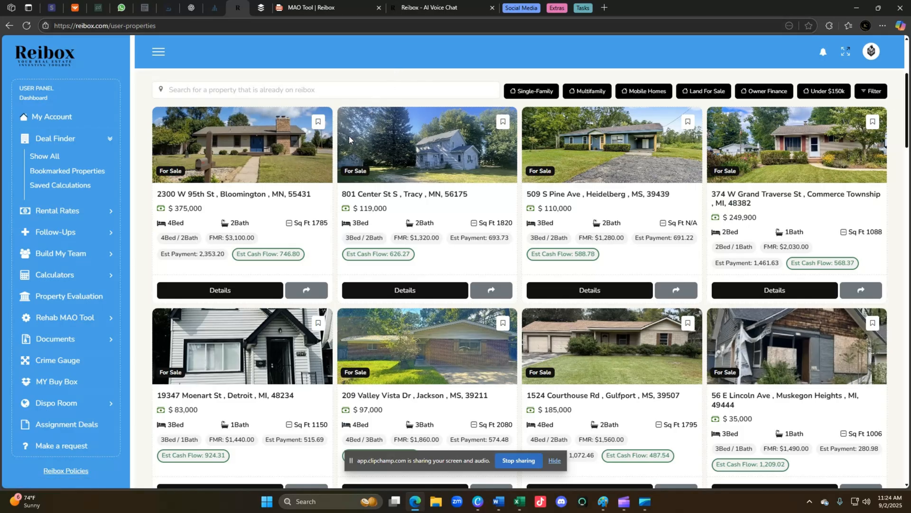
{"action": "left_click", "coordinate": [241, 92]}
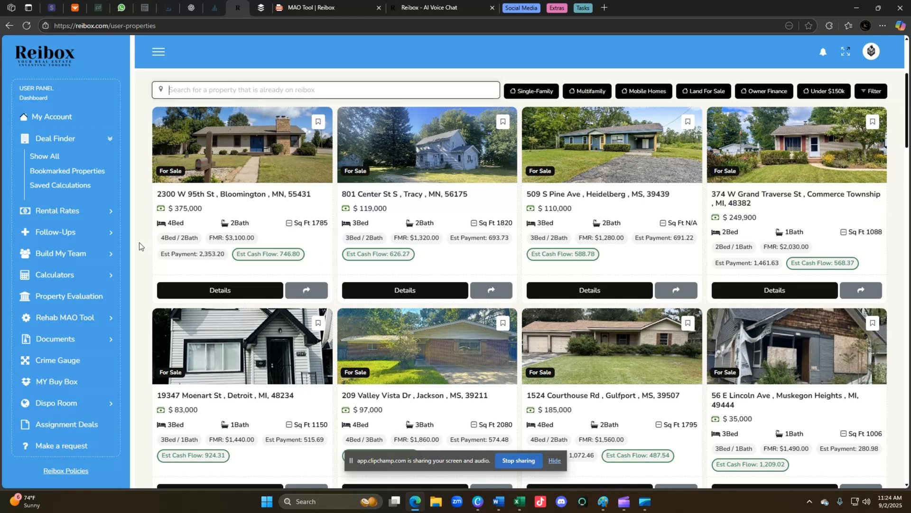
{"action": "left_click", "coordinate": [65, 232]}
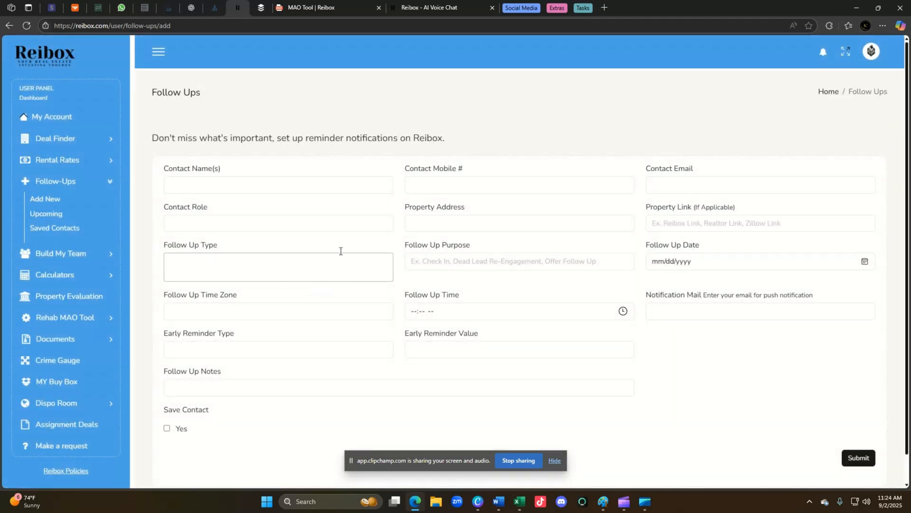
Set the follow-up type to both Text and Call.
{"action": "left_click", "coordinate": [274, 186]}
{"action": "left_click", "coordinate": [549, 159]}
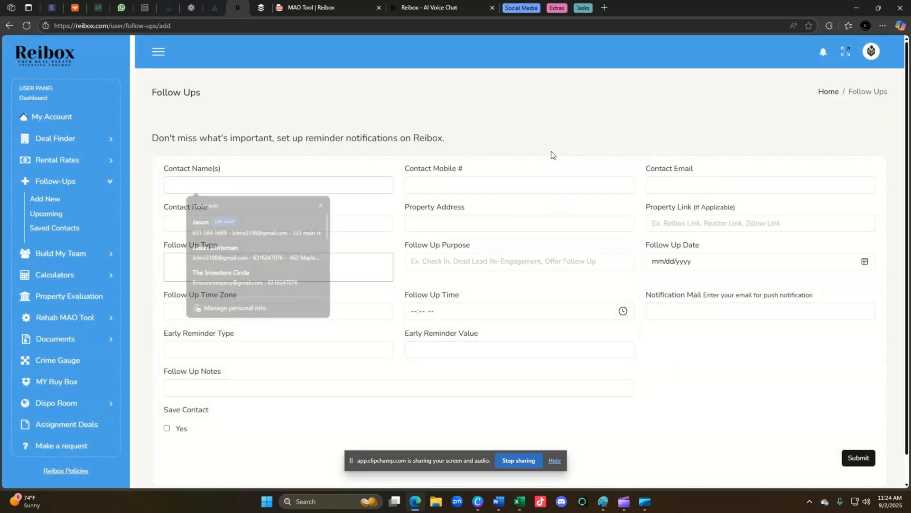
{"action": "left_click", "coordinate": [229, 269]}
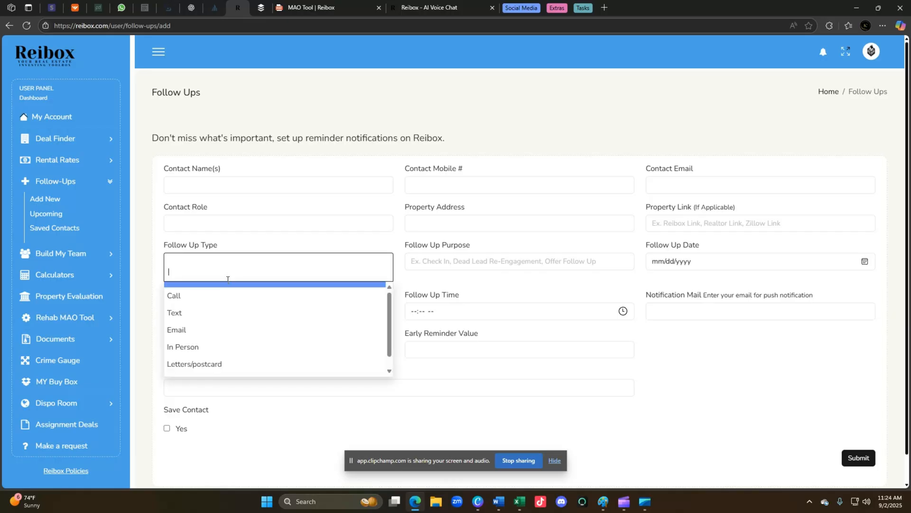
{"action": "left_click", "coordinate": [204, 313]}
{"action": "left_click", "coordinate": [257, 268]}
{"action": "left_click", "coordinate": [189, 298]}
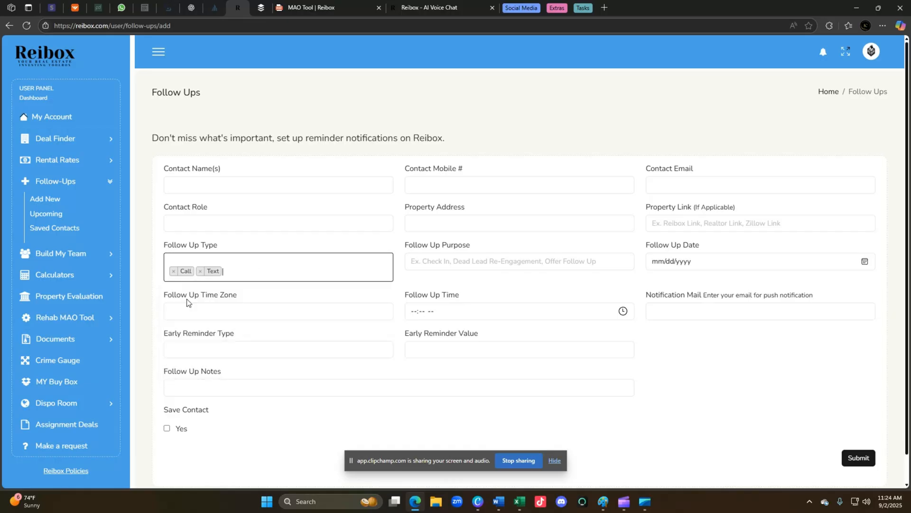
Autofill the form from the saved 'extend closing date' entry, keeping the mobile number.
{"action": "left_click", "coordinate": [450, 259]}
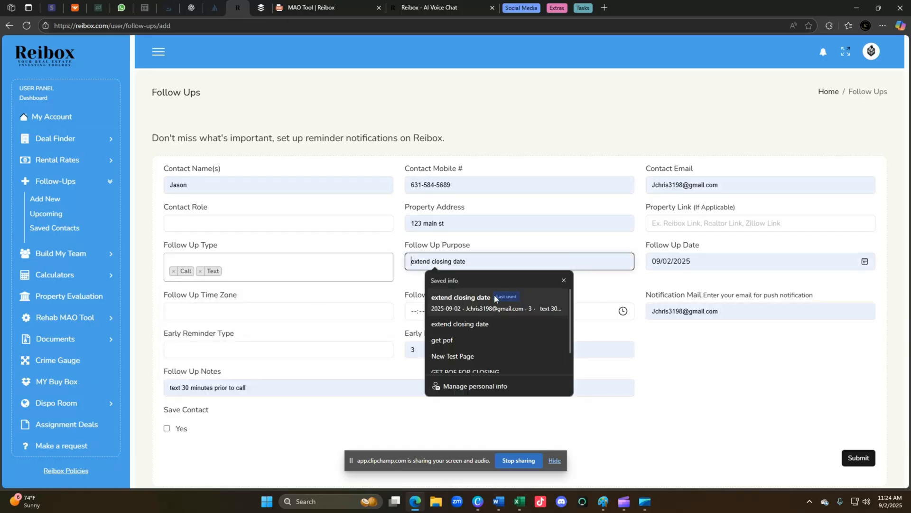
{"action": "left_click", "coordinate": [464, 300]}
{"action": "left_click", "coordinate": [670, 359]}
{"action": "left_click_drag", "start_coordinate": [494, 187], "coordinate": [241, 179]}
{"action": "left_click", "coordinate": [747, 419]}
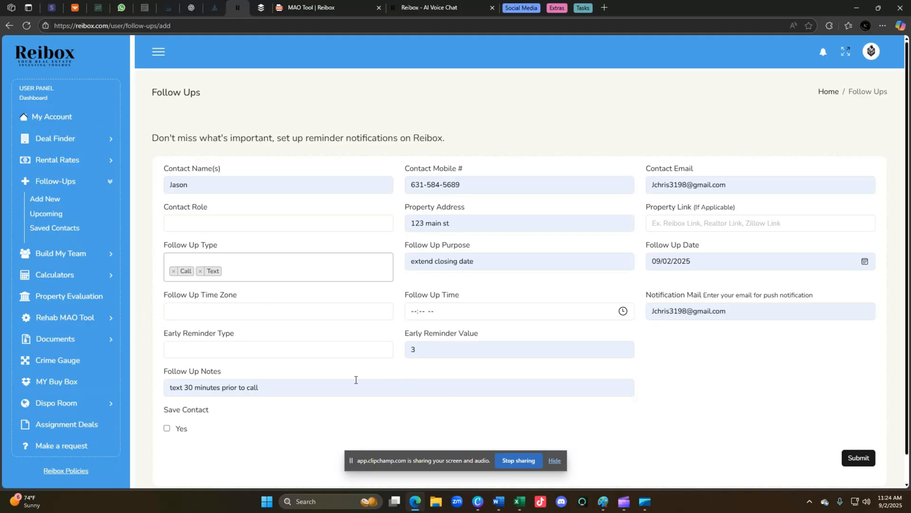
Set the early reminder to 30 Minutes.
{"action": "left_click", "coordinate": [235, 354]}
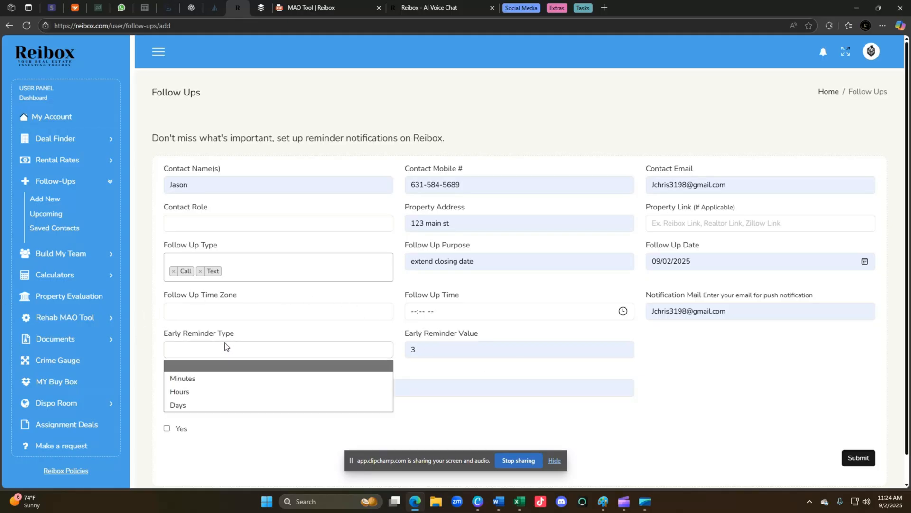
{"action": "left_click", "coordinate": [203, 379]}
{"action": "key", "text": "Tab"}
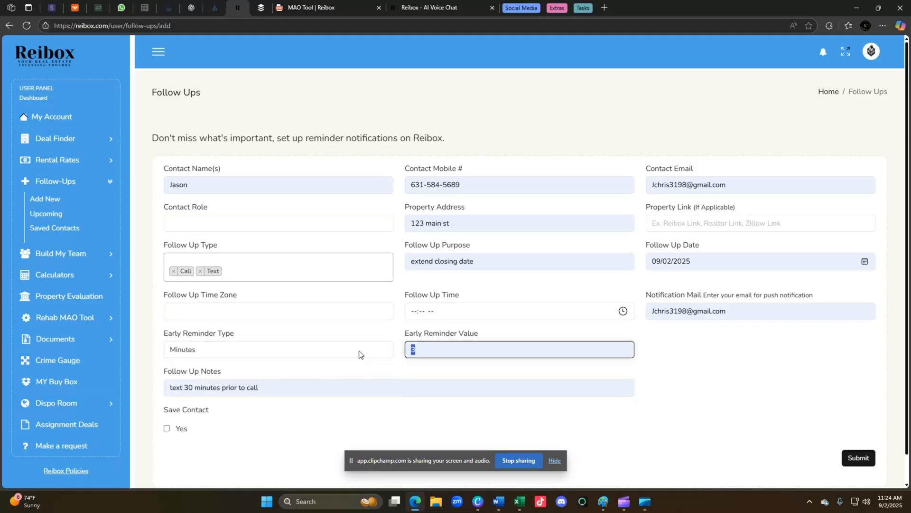
{"action": "type", "text": "30"}
{"action": "left_click", "coordinate": [715, 406]}
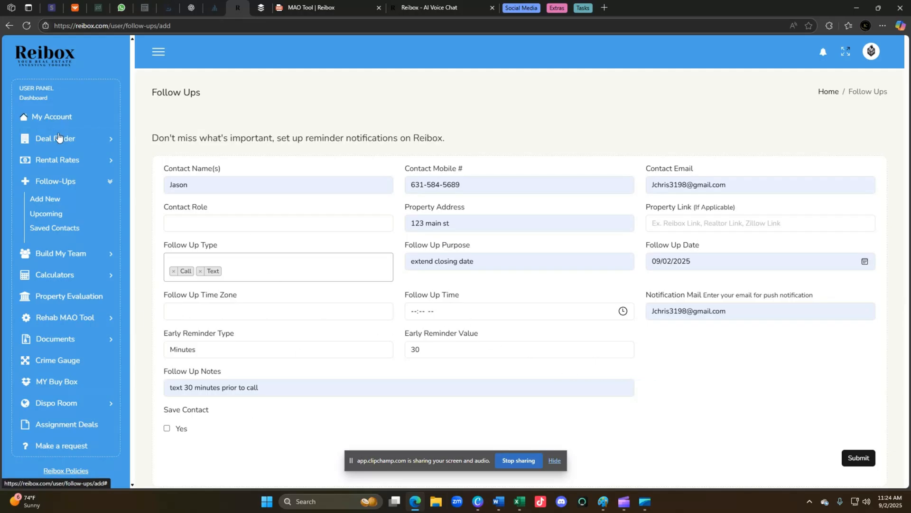
{"action": "left_click", "coordinate": [57, 162]}
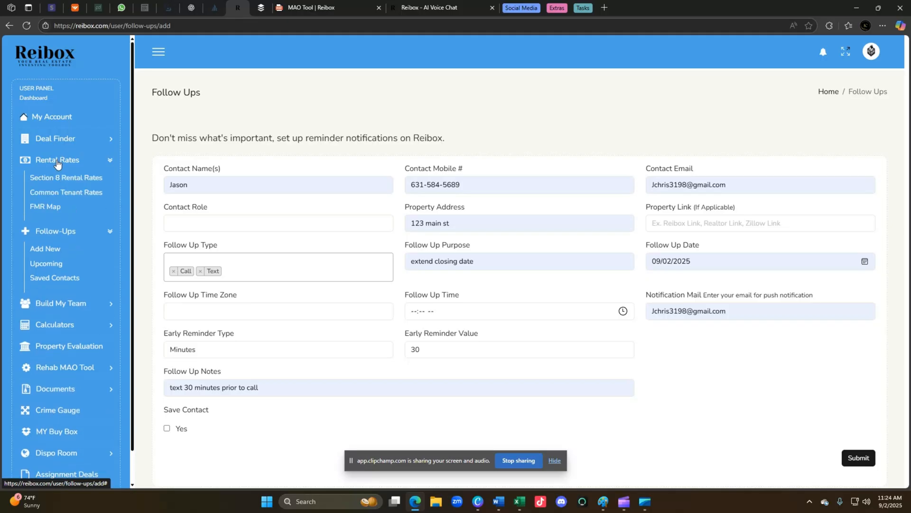
On the FMR Map, add Oregon, Kentucky and Alaska to the state filter and apply it.
{"action": "left_click", "coordinate": [48, 206]}
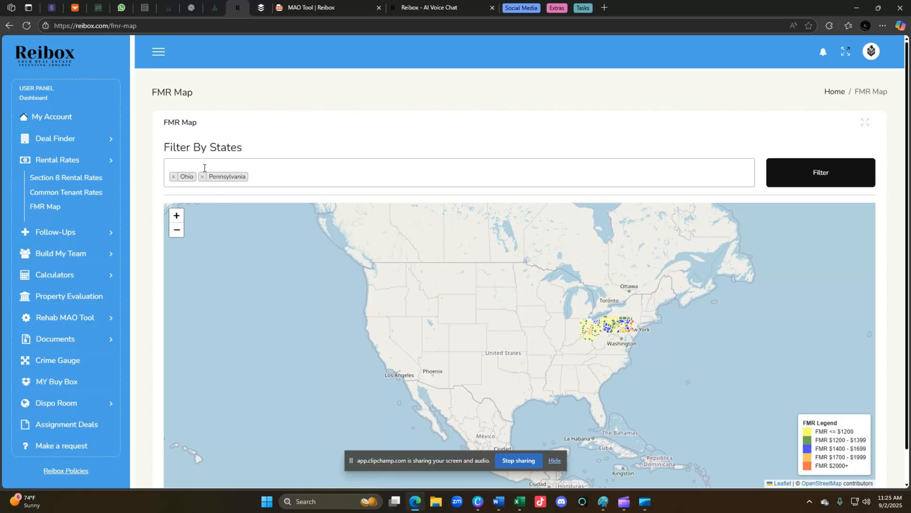
{"action": "left_click", "coordinate": [277, 175]}
{"action": "scroll", "coordinate": [241, 247], "scroll_direction": "down", "scroll_amount": 1}
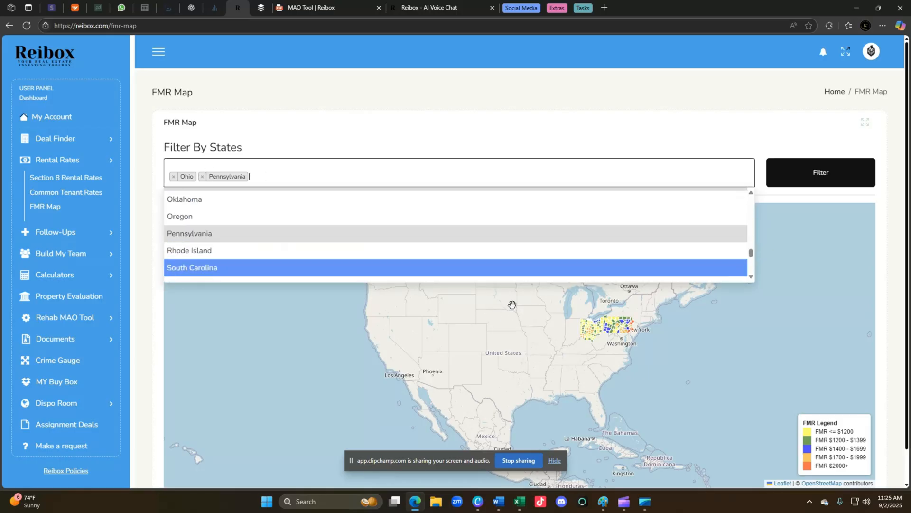
{"action": "left_click", "coordinate": [219, 216]}
{"action": "left_click", "coordinate": [318, 176]}
{"action": "scroll", "coordinate": [283, 227], "scroll_direction": "up", "scroll_amount": 5}
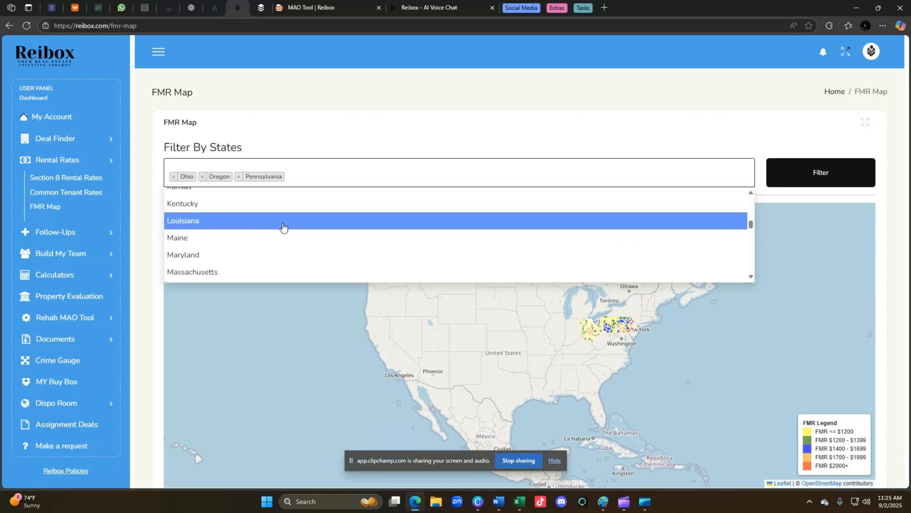
{"action": "left_click", "coordinate": [234, 211]}
{"action": "left_click", "coordinate": [388, 168]}
{"action": "scroll", "coordinate": [237, 221], "scroll_direction": "up", "scroll_amount": 5}
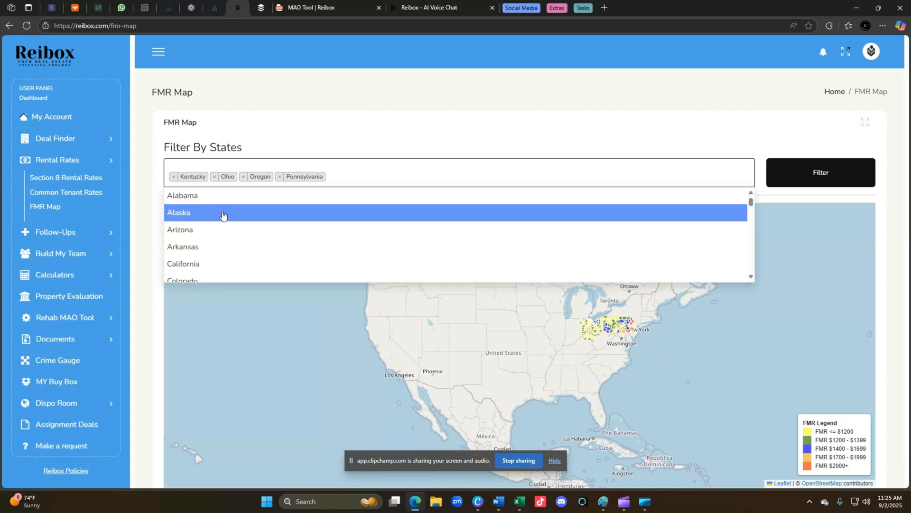
{"action": "left_click", "coordinate": [223, 214]}
{"action": "left_click", "coordinate": [792, 186]}
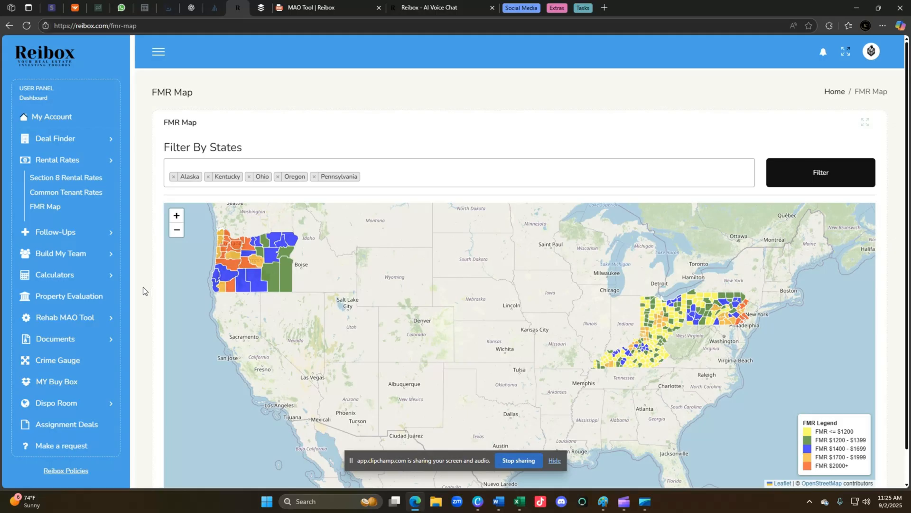
{"action": "left_click", "coordinate": [60, 256]}
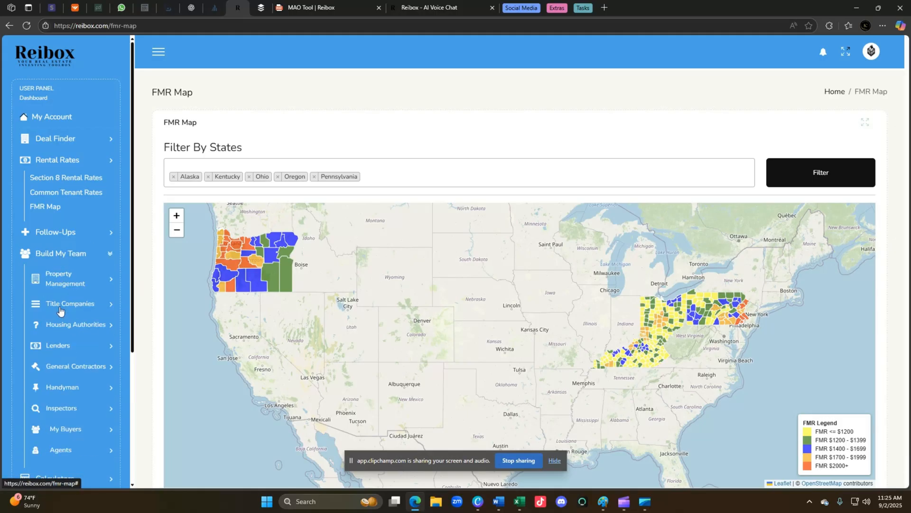
Open the General Contractors list under Build My Team in the sidebar.
{"action": "scroll", "coordinate": [60, 359], "scroll_direction": "down", "scroll_amount": 1}
{"action": "left_click", "coordinate": [70, 318]}
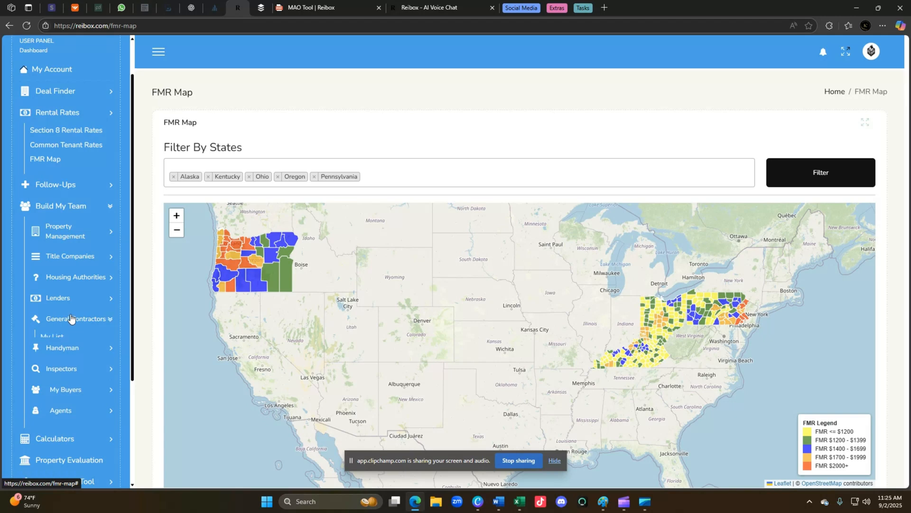
{"action": "left_click", "coordinate": [60, 337]}
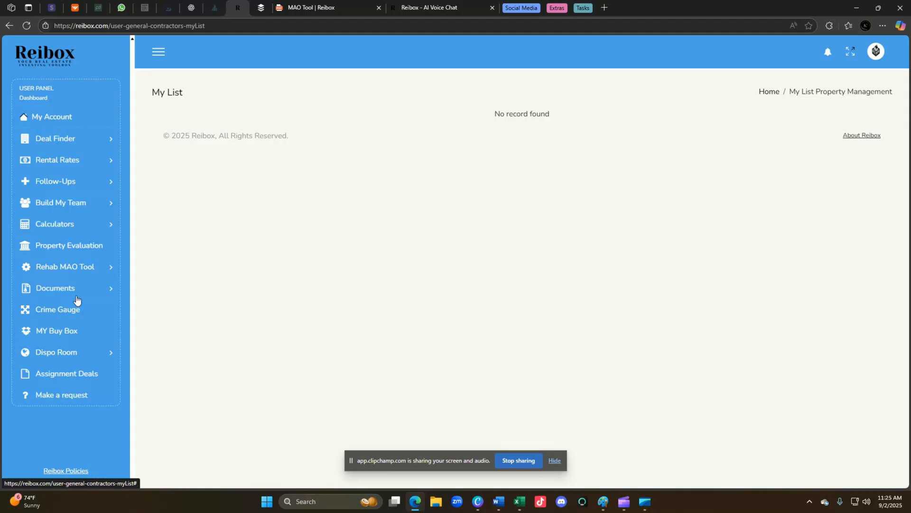
{"action": "left_click", "coordinate": [79, 205]}
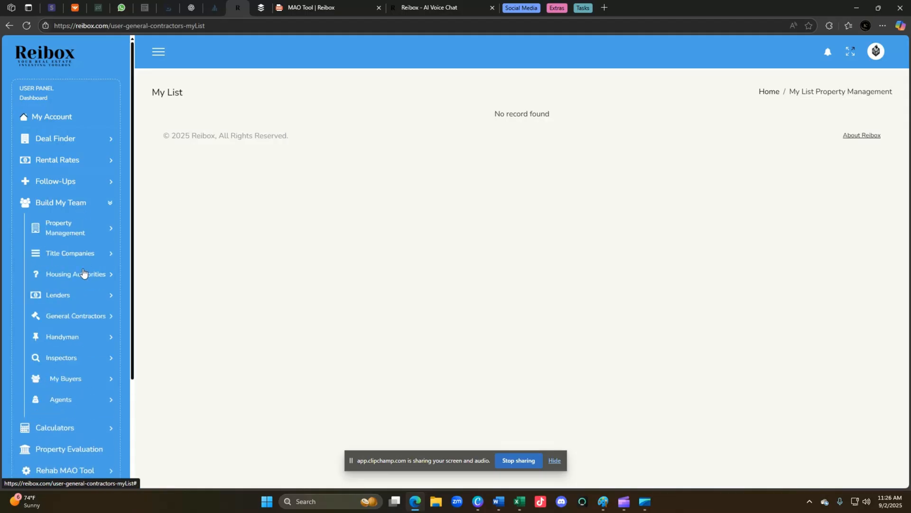
{"action": "left_click", "coordinate": [72, 321]}
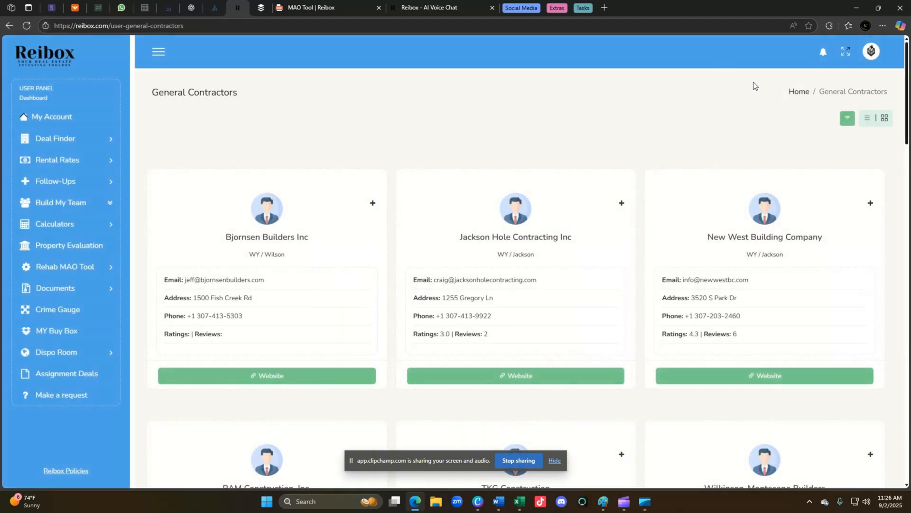
Filter the contractors by state GA.
{"action": "left_click", "coordinate": [847, 118]}
{"action": "left_click", "coordinate": [264, 146]}
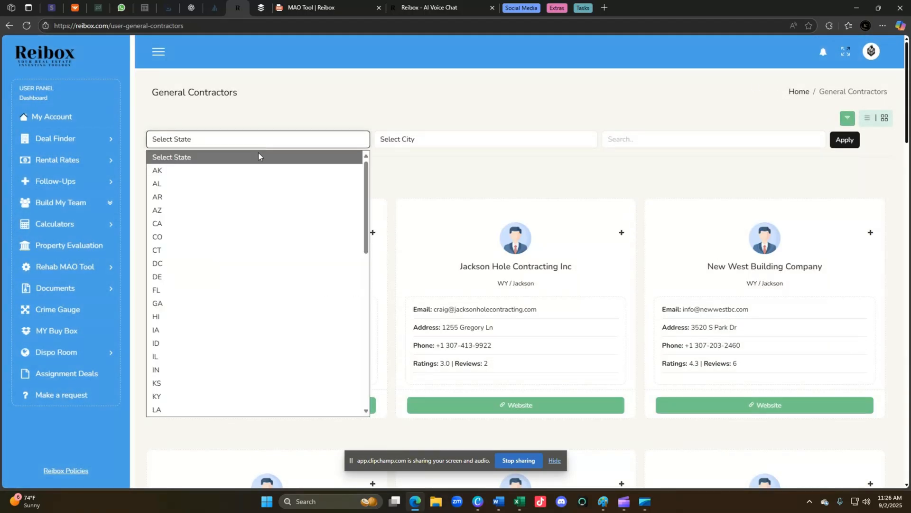
{"action": "left_click", "coordinate": [222, 303]}
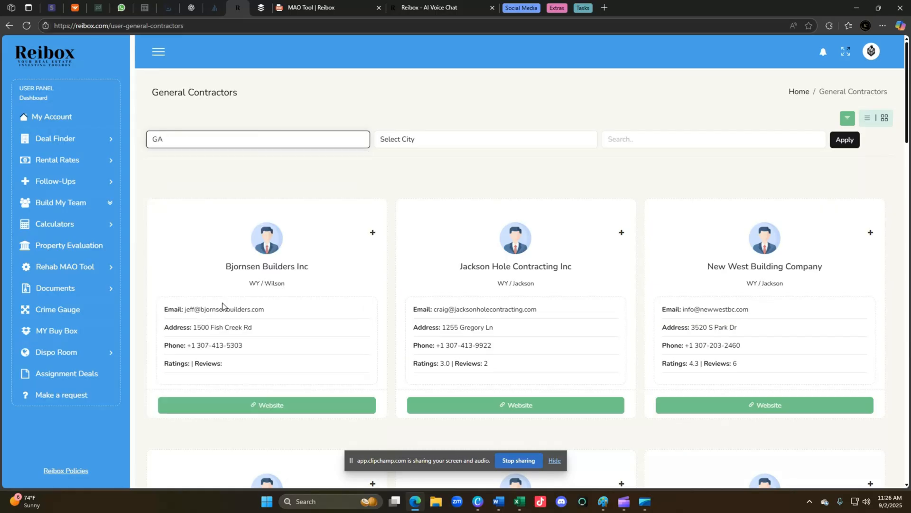
{"action": "left_click", "coordinate": [837, 144]}
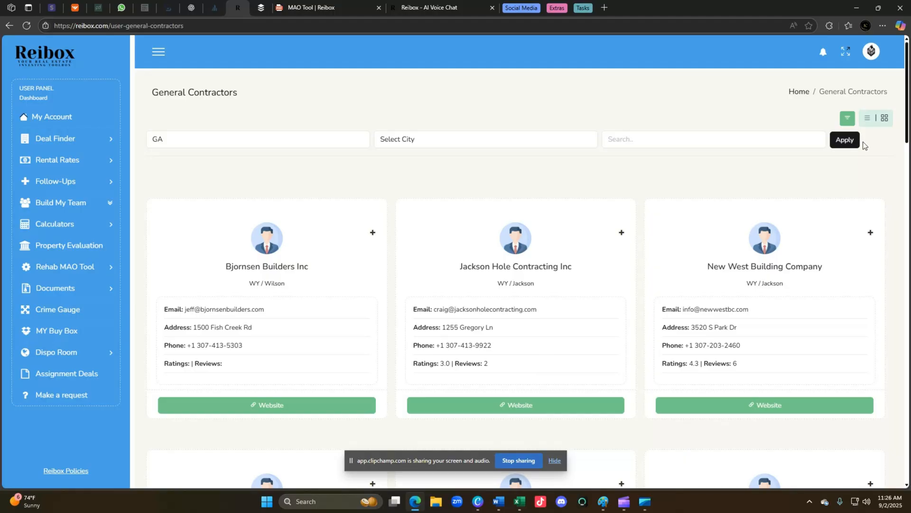
Visit TKG Construction's website, close it, and scroll the contractor list.
{"action": "scroll", "coordinate": [366, 256], "scroll_direction": "down", "scroll_amount": 6}
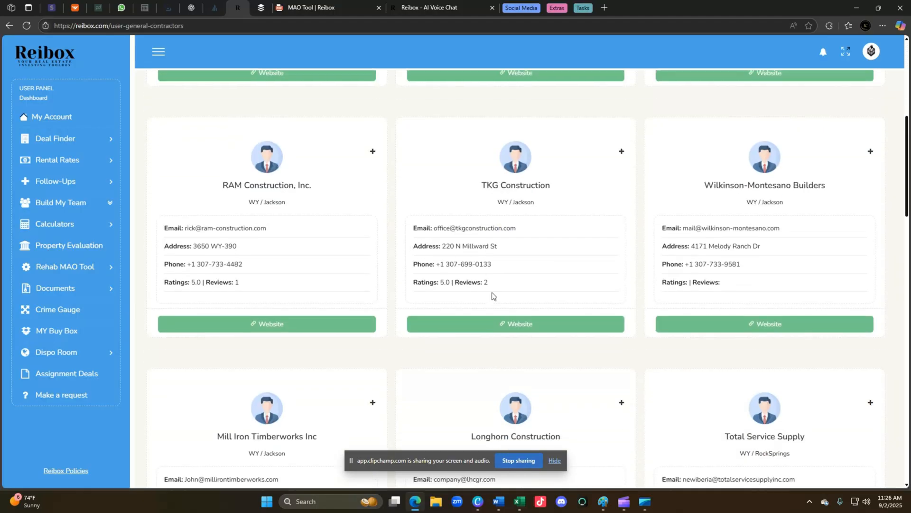
{"action": "left_click", "coordinate": [501, 331]}
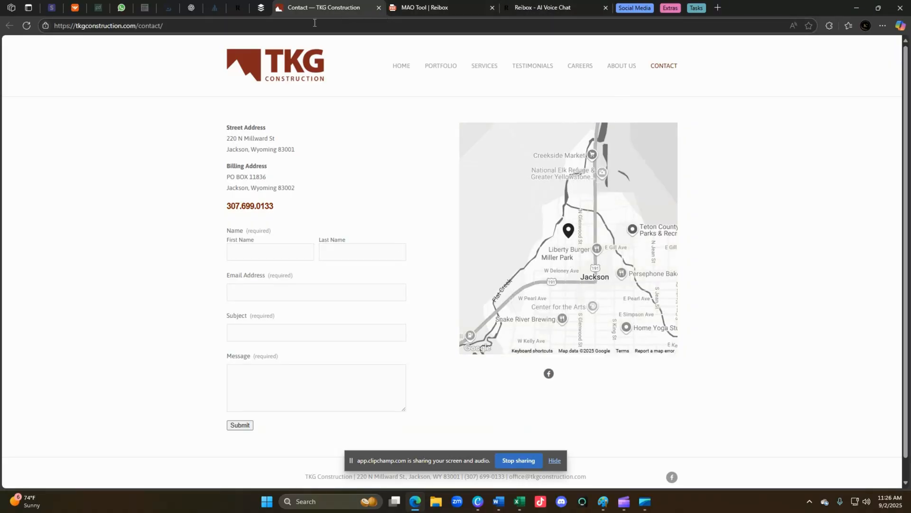
{"action": "left_click", "coordinate": [379, 8]}
{"action": "scroll", "coordinate": [375, 266], "scroll_direction": "down", "scroll_amount": 6}
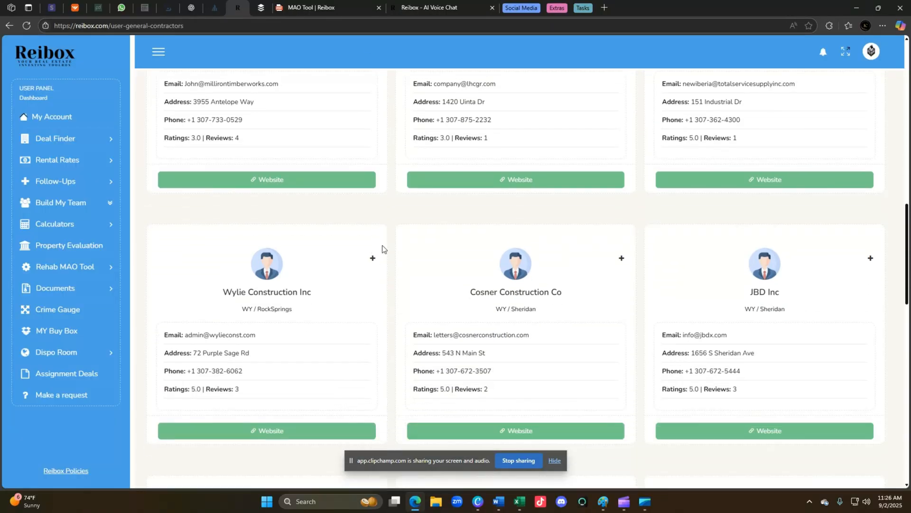
{"action": "scroll", "coordinate": [397, 262], "scroll_direction": "down", "scroll_amount": 1}
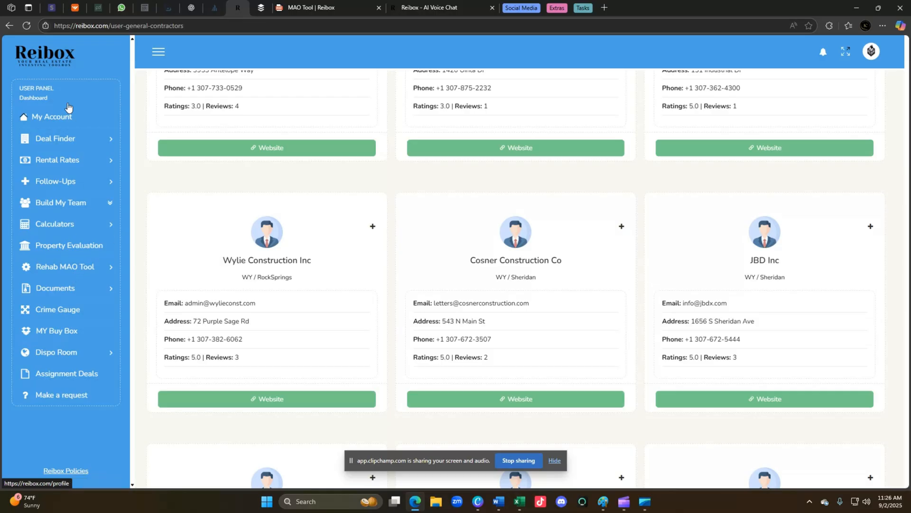
{"action": "left_click", "coordinate": [65, 142]}
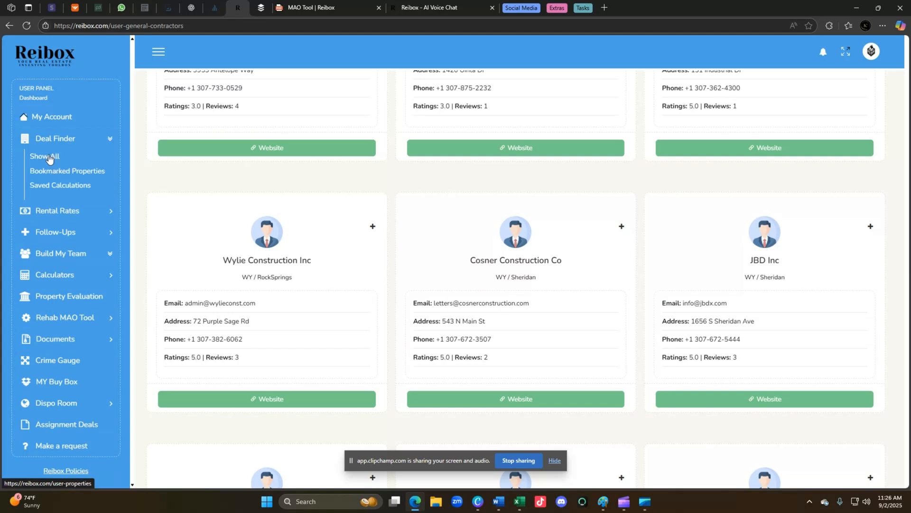
{"action": "left_click", "coordinate": [49, 156]}
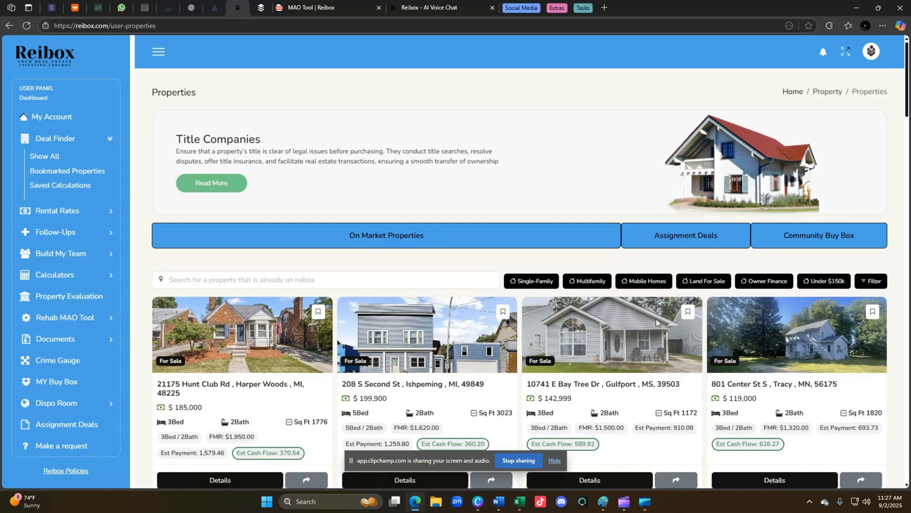
{"action": "scroll", "coordinate": [664, 362], "scroll_direction": "down", "scroll_amount": 4}
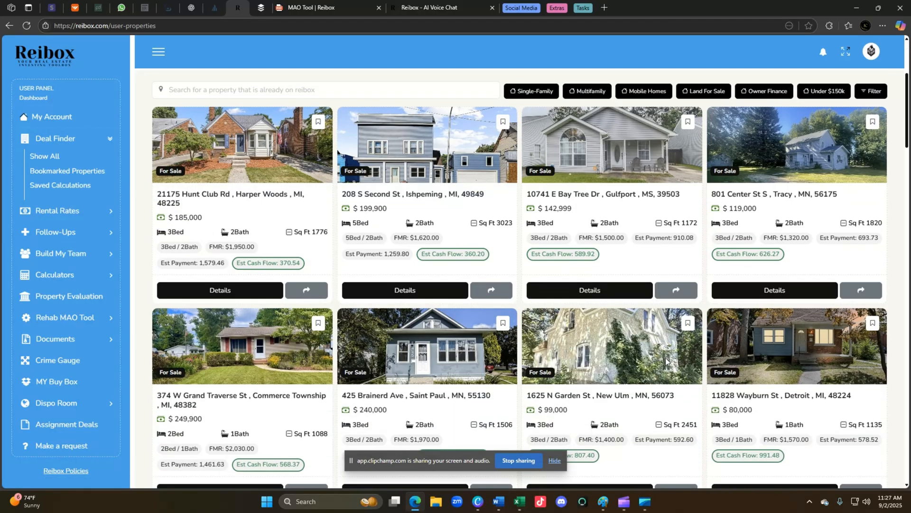
{"action": "scroll", "coordinate": [667, 365], "scroll_direction": "down", "scroll_amount": 3}
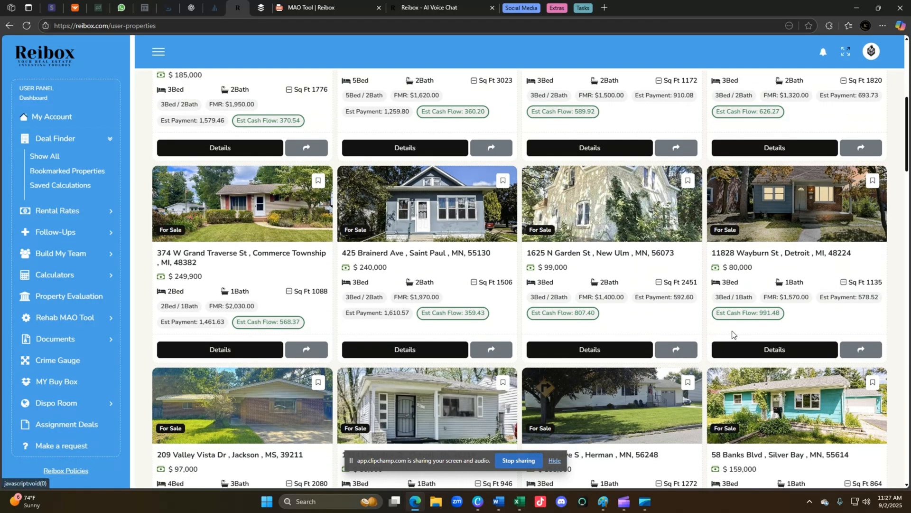
{"action": "left_click", "coordinate": [781, 348]}
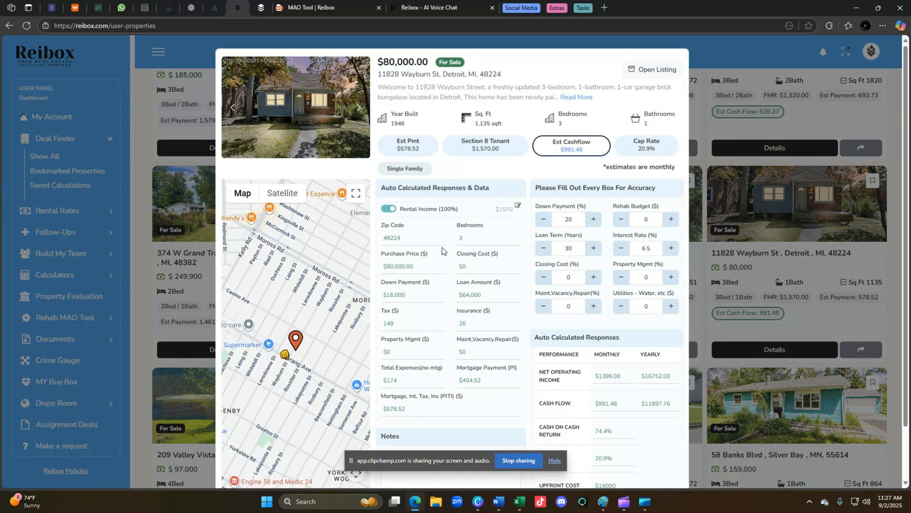
{"action": "scroll", "coordinate": [309, 351], "scroll_direction": "up", "scroll_amount": 2}
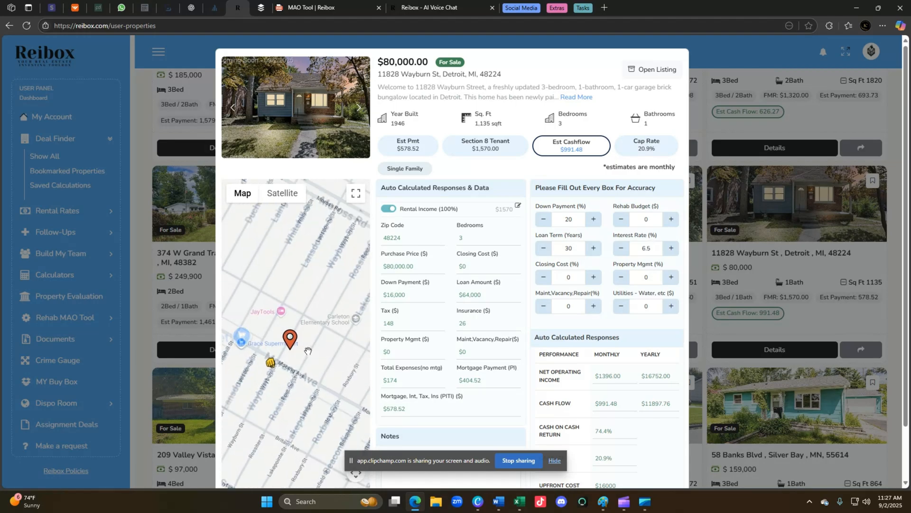
{"action": "mouse_move", "coordinate": [266, 365]}
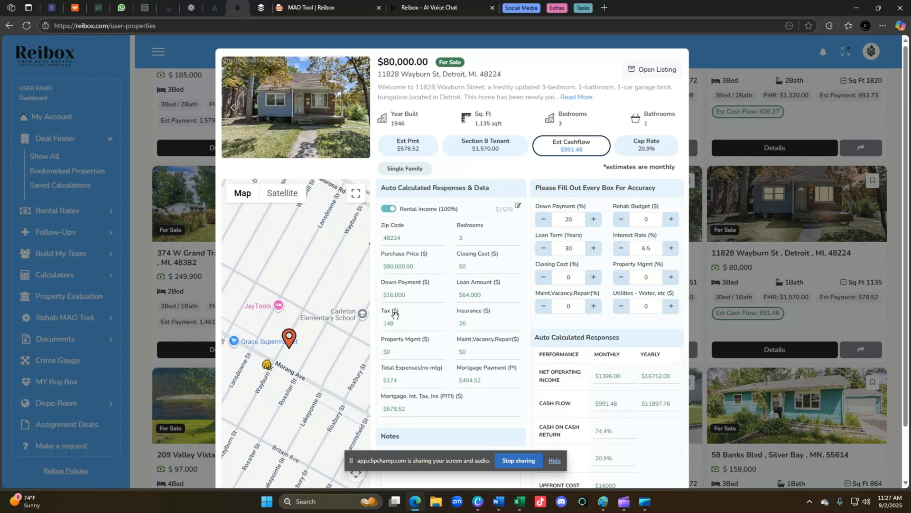
{"action": "left_click", "coordinate": [317, 114]}
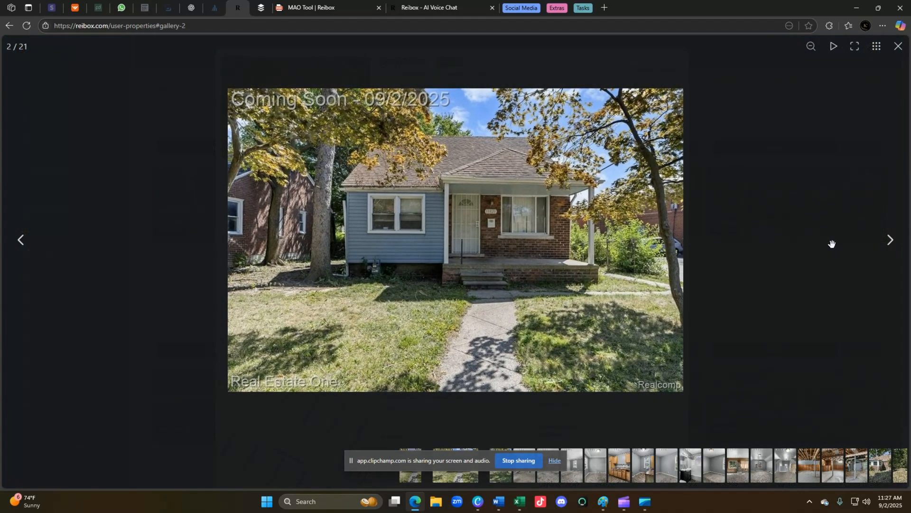
{"action": "left_click", "coordinate": [889, 241]}
{"action": "left_click", "coordinate": [889, 241]}
{"action": "left_click", "coordinate": [890, 241]}
{"action": "left_click", "coordinate": [889, 241]}
{"action": "left_click", "coordinate": [889, 241]}
{"action": "left_click", "coordinate": [890, 241]}
{"action": "left_click", "coordinate": [889, 242]}
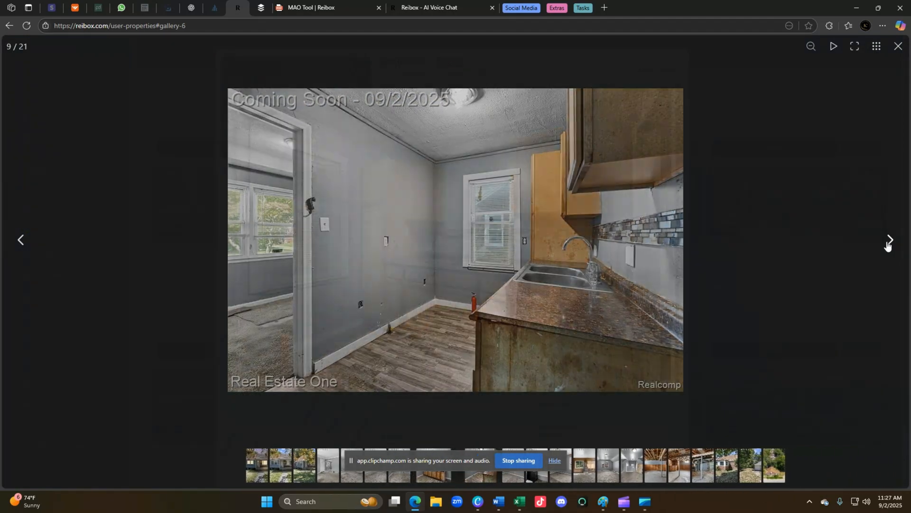
{"action": "left_click", "coordinate": [889, 241]}
{"action": "left_click", "coordinate": [890, 241]}
{"action": "left_click", "coordinate": [889, 241]}
{"action": "left_click", "coordinate": [889, 241]}
{"action": "left_click", "coordinate": [888, 244]}
{"action": "left_click", "coordinate": [887, 244]}
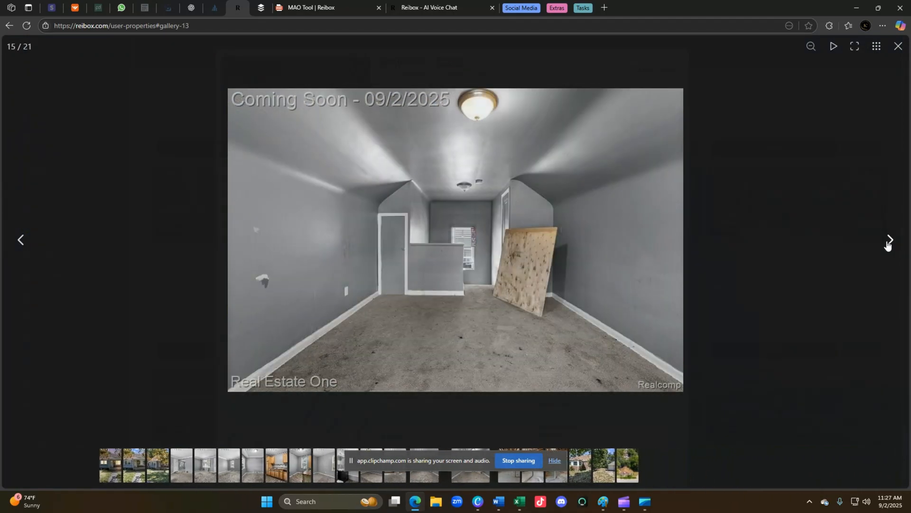
{"action": "left_click", "coordinate": [888, 244]}
{"action": "left_click", "coordinate": [888, 243]}
{"action": "left_click", "coordinate": [888, 244]}
{"action": "left_click", "coordinate": [888, 244]}
{"action": "left_click", "coordinate": [887, 245]}
{"action": "left_click", "coordinate": [888, 244]}
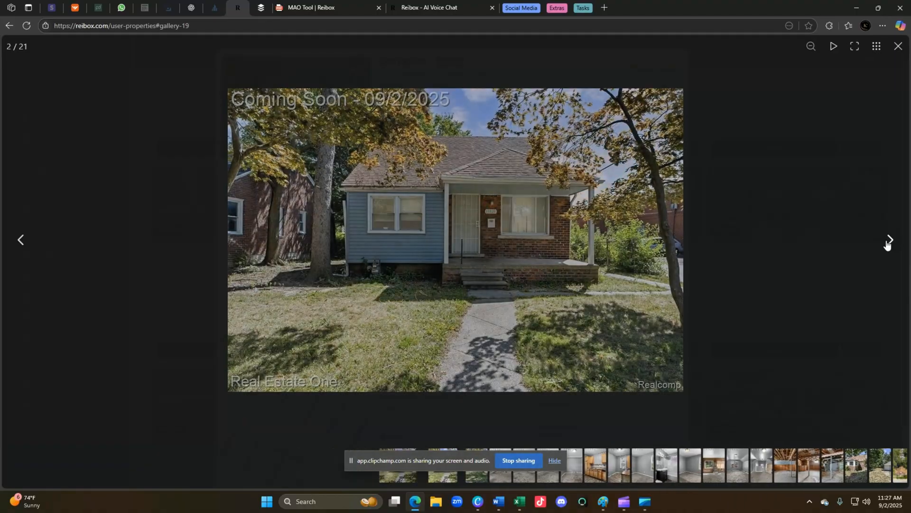
{"action": "left_click", "coordinate": [887, 245]}
{"action": "left_click", "coordinate": [897, 53]}
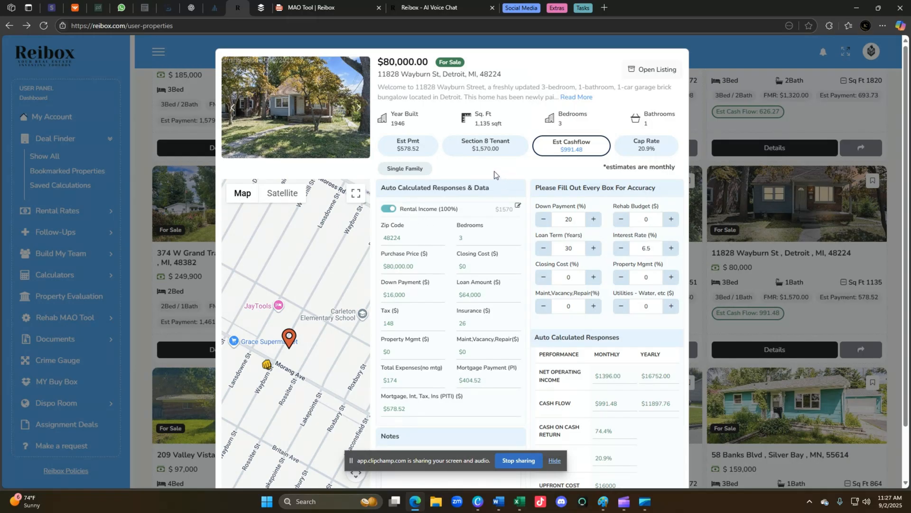
Change the Rental Income to 1550, recalculating cash flow to $971.48.
{"action": "left_click", "coordinate": [518, 207]}
{"action": "left_click_drag", "start_coordinate": [501, 209], "coordinate": [551, 212]}
{"action": "type", "text": "1550"}
{"action": "left_click", "coordinate": [489, 171]}
Close the Wayburn St details and scroll through the On Market Properties listings.
{"action": "left_click", "coordinate": [765, 149]}
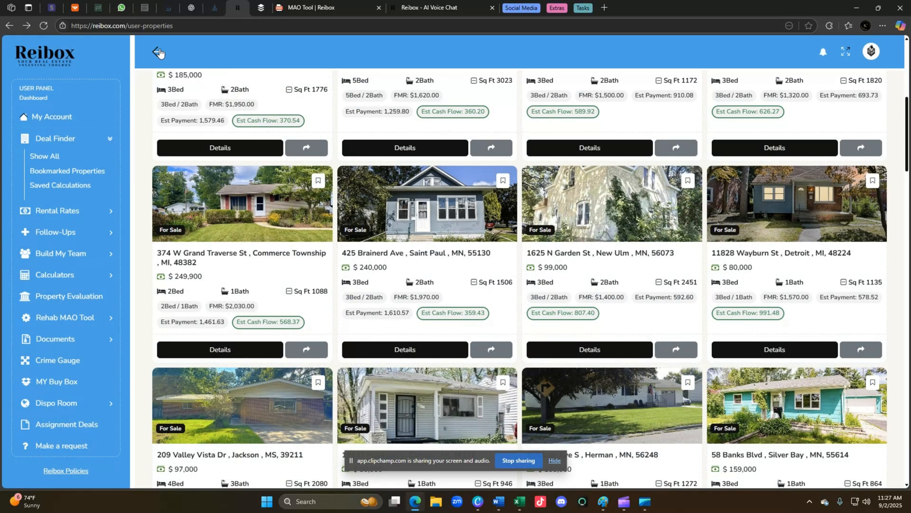
{"action": "scroll", "coordinate": [159, 53], "scroll_direction": "up", "scroll_amount": 1}
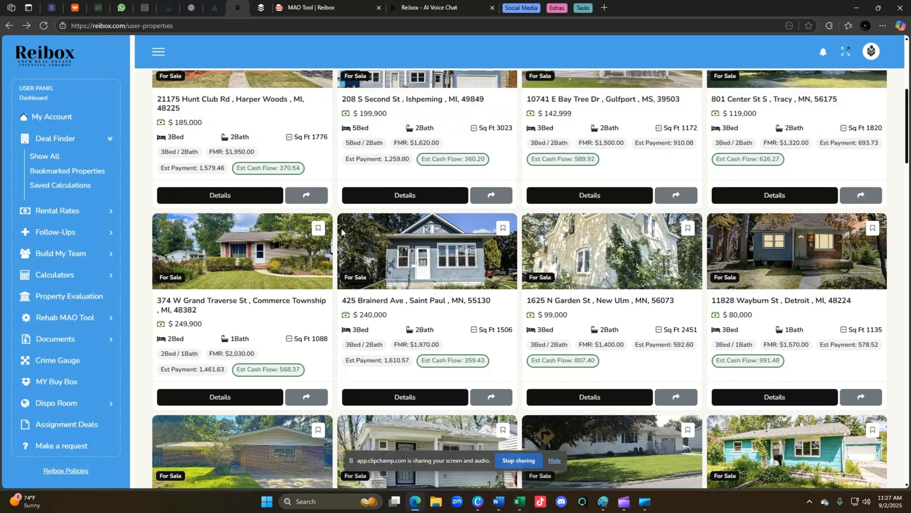
{"action": "scroll", "coordinate": [379, 290], "scroll_direction": "up", "scroll_amount": 4}
{"action": "scroll", "coordinate": [378, 291], "scroll_direction": "down", "scroll_amount": 1}
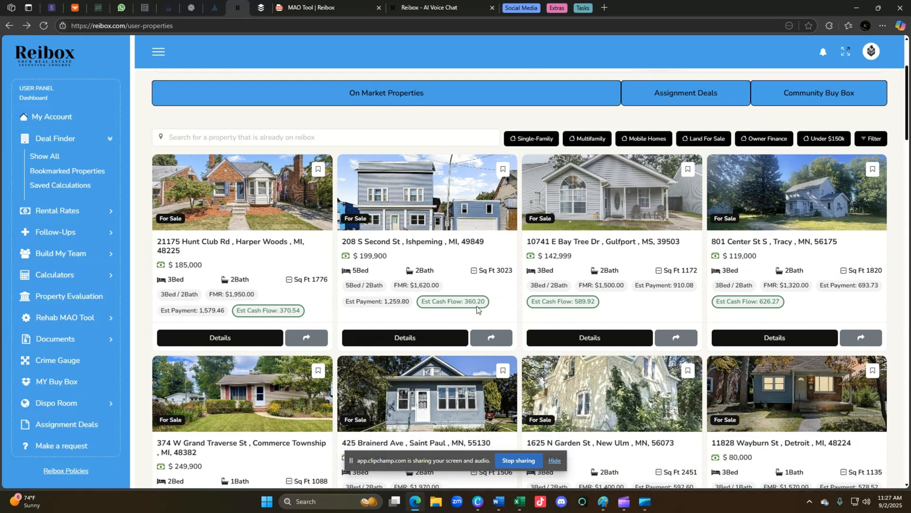
{"action": "scroll", "coordinate": [476, 309], "scroll_direction": "up", "scroll_amount": 3}
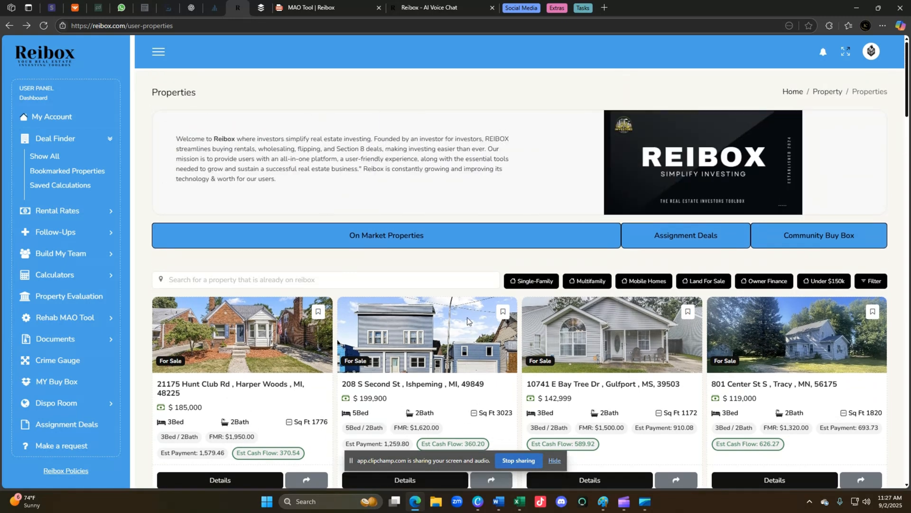
{"action": "scroll", "coordinate": [467, 317], "scroll_direction": "down", "scroll_amount": 5}
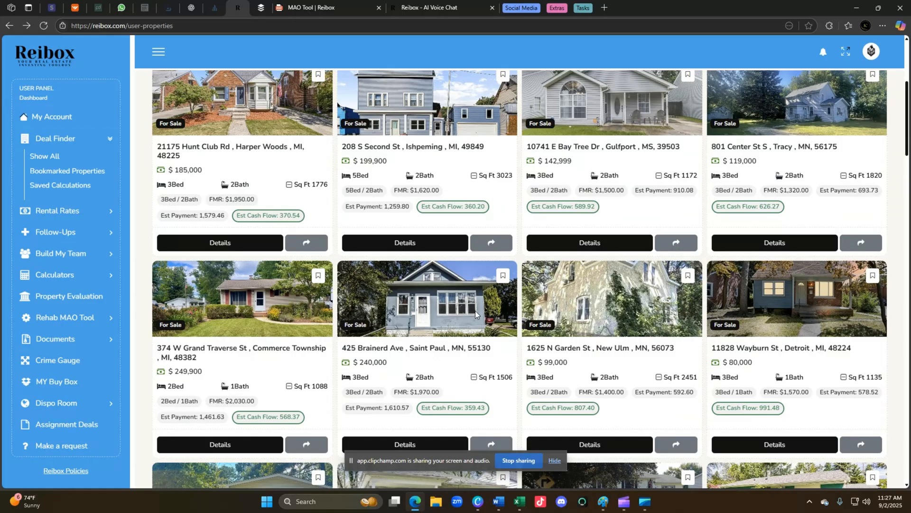